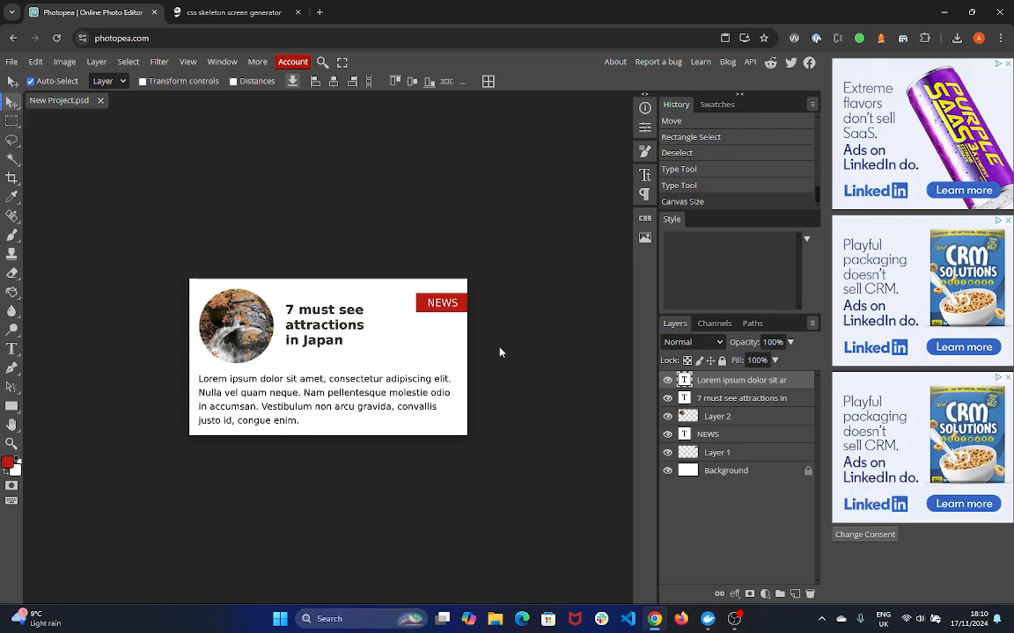
# Step: Capture a window-mode screenshot of the browser showing the news card design
pyautogui.press('super+shift+s')
pyautogui.click(531, 15)
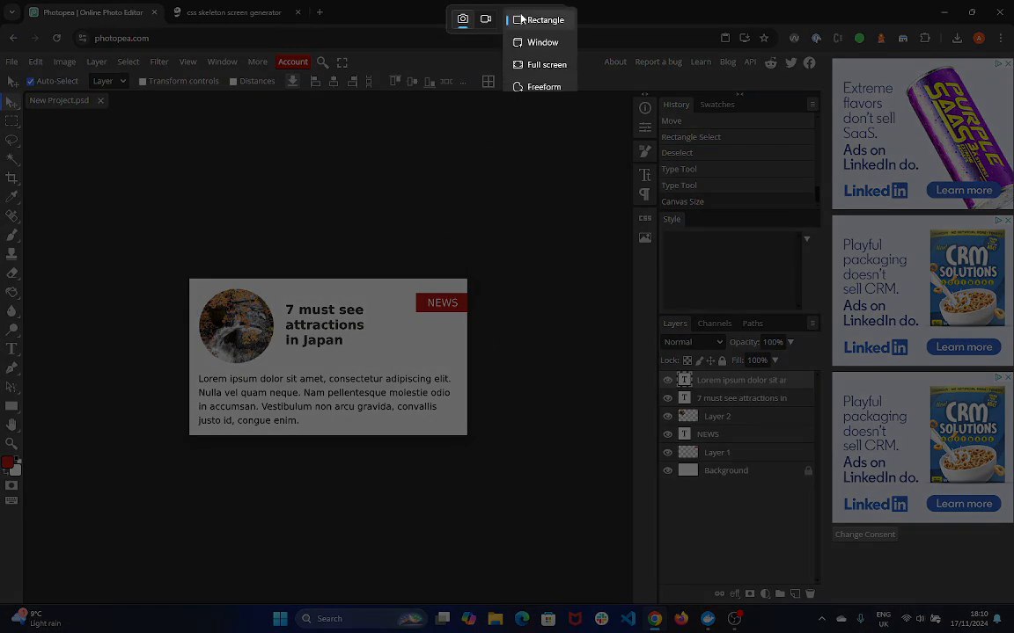
pyautogui.click(484, 41)
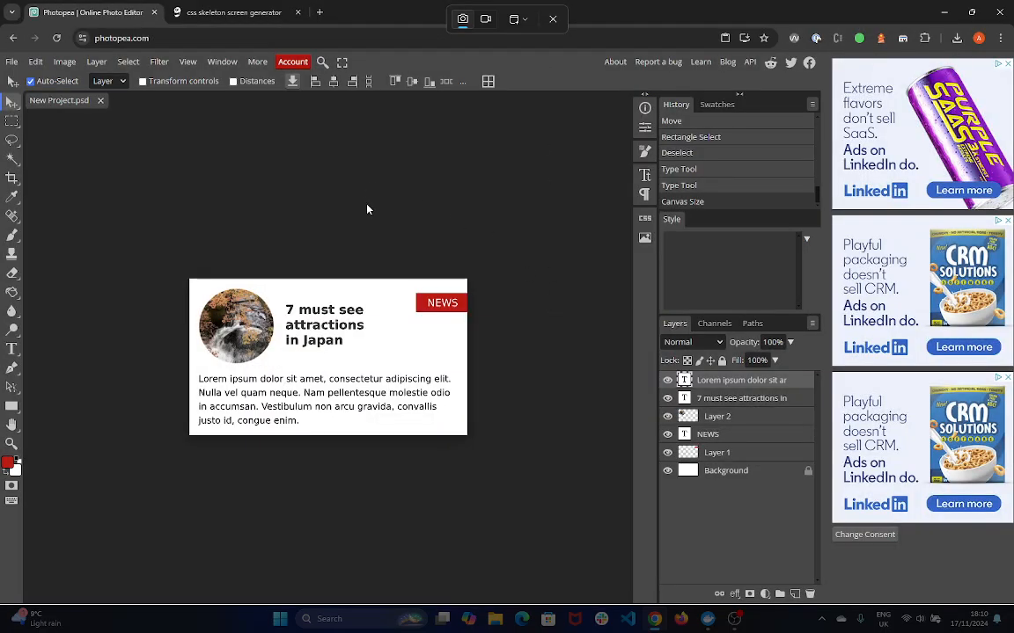
pyautogui.click(217, 13)
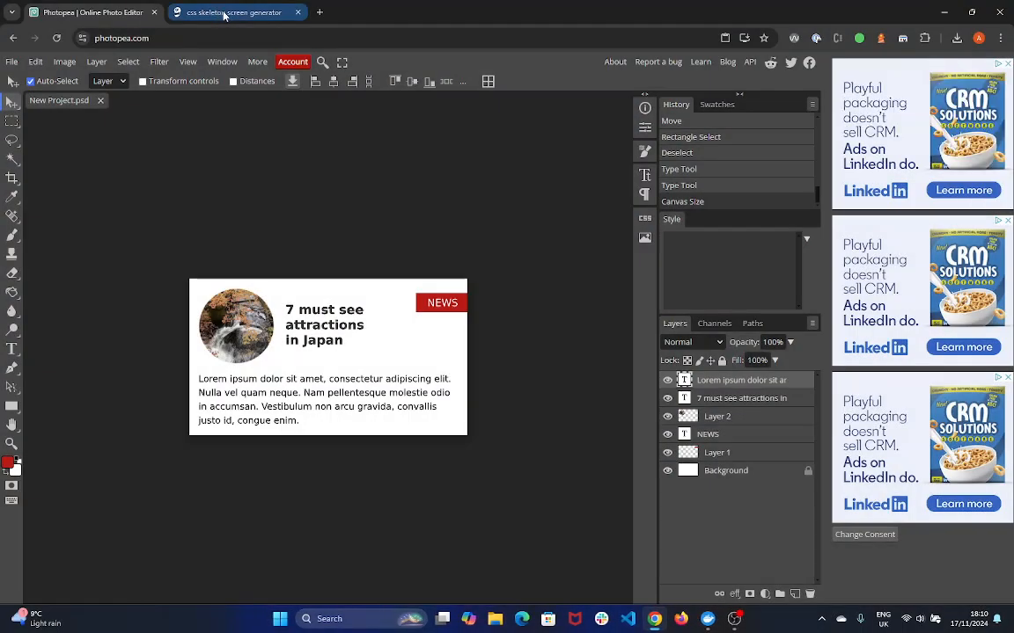
# Step: Switch to the CSS Skeleton Screen Generator page and load the blank template
pyautogui.click(224, 12)
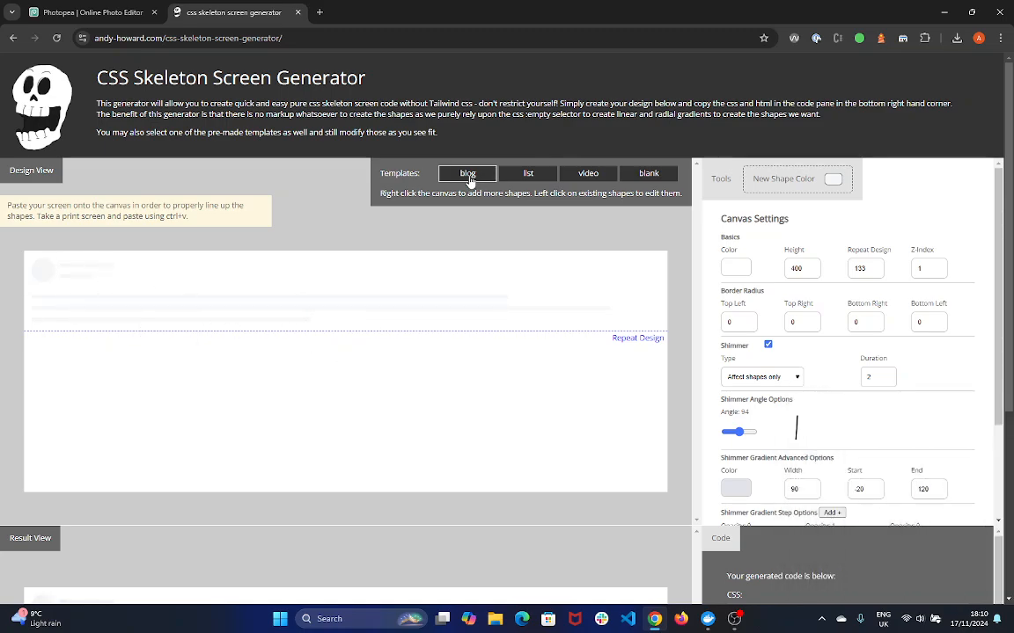
pyautogui.scroll(-3, 389, 326)
pyautogui.scroll(3, 390, 326)
pyautogui.click(655, 180)
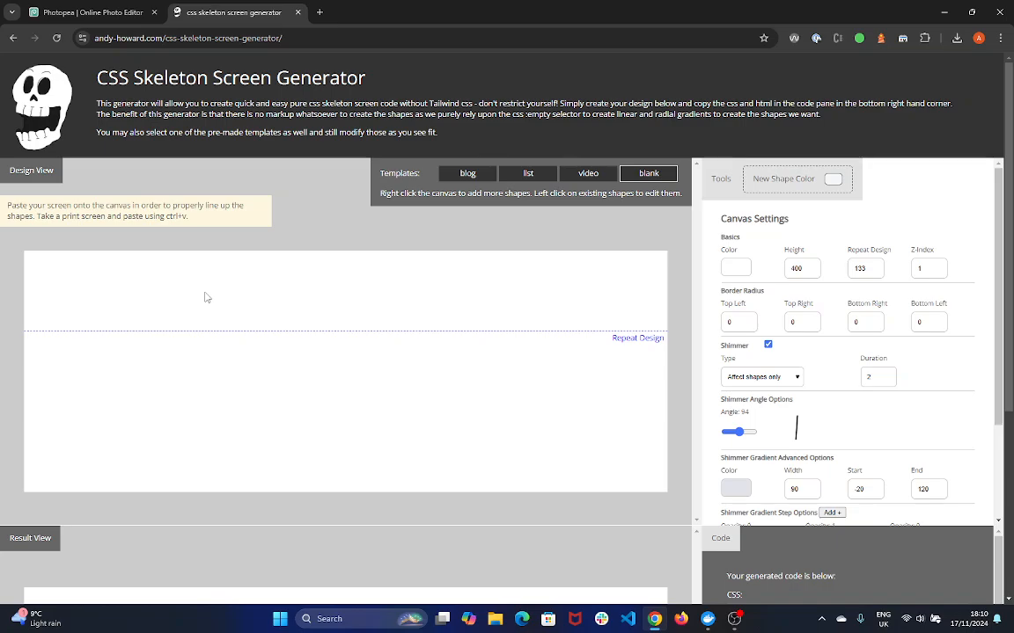
# Step: Paste the screenshot as the canvas background and shift it up until the news card's top edge meets the canvas top
pyautogui.hotkey('ctrl', 'v')
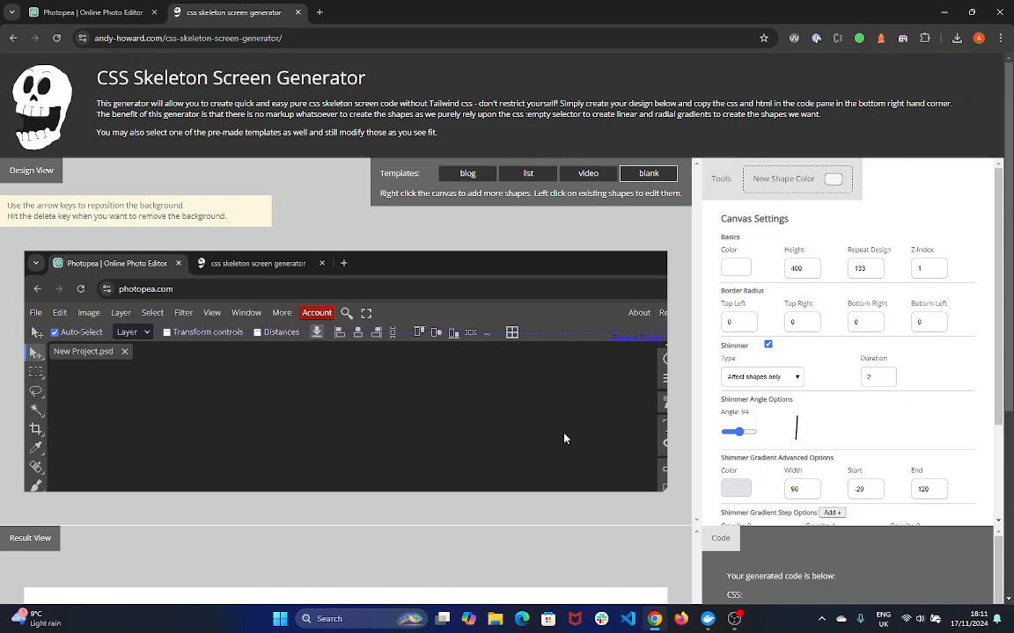
pyautogui.press('Up')
pyautogui.press('Up')
pyautogui.press('Up')
pyautogui.press('Up')
pyautogui.press('Up')
pyautogui.press('Up')
pyautogui.press('Up')
pyautogui.press('Up')
pyautogui.press('Up')
pyautogui.press('Up')
pyautogui.press('Up')
pyautogui.press('Up')
pyautogui.press('Up')
pyautogui.press('Up')
pyautogui.press('Up')
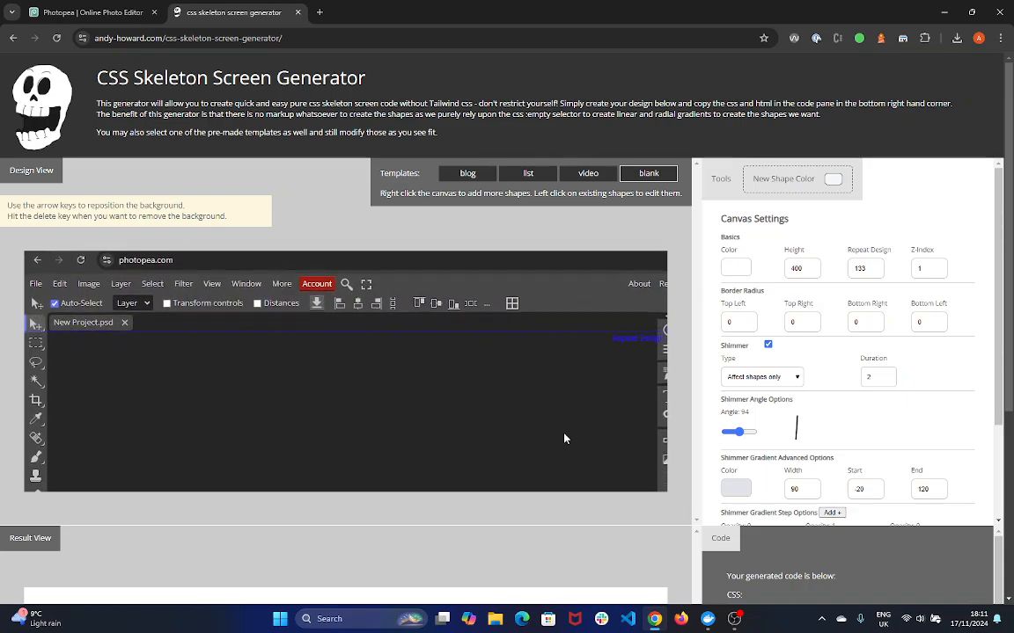
pyautogui.press('Up')
pyautogui.press('Up')
pyautogui.press('Up')
pyautogui.press('Up')
pyautogui.press('Up')
pyautogui.press('Up')
pyautogui.press('Up')
pyautogui.press('Up')
pyautogui.press('Up')
pyautogui.press('Up')
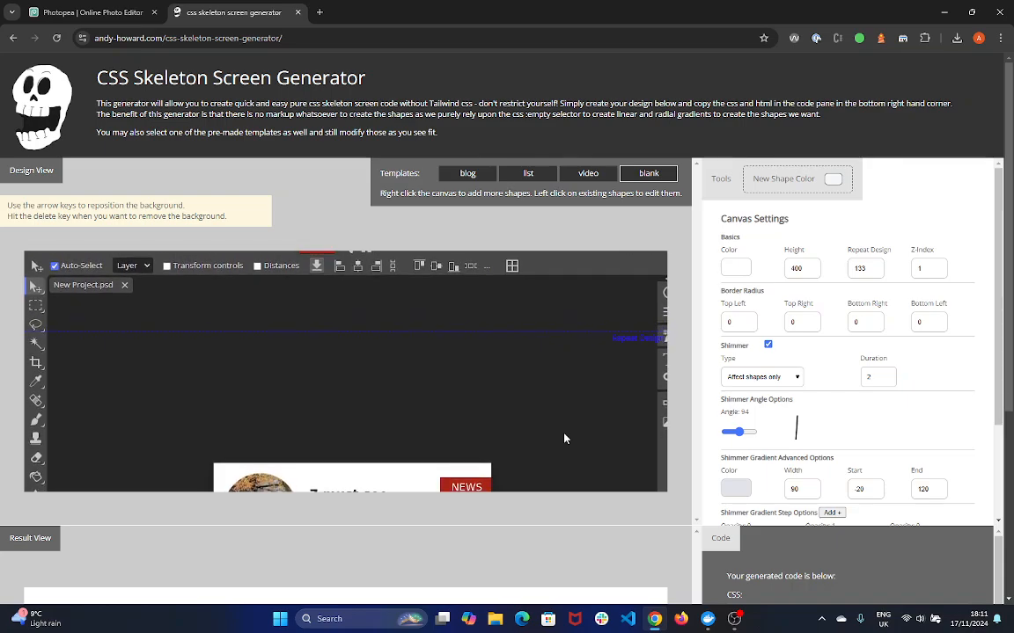
pyautogui.press('Up')
pyautogui.press('Up')
pyautogui.press('Up')
pyautogui.press('Up')
pyautogui.press('Up')
pyautogui.press('Up')
pyautogui.press('Up')
pyautogui.press('Up')
pyautogui.press('Up')
pyautogui.press('Up')
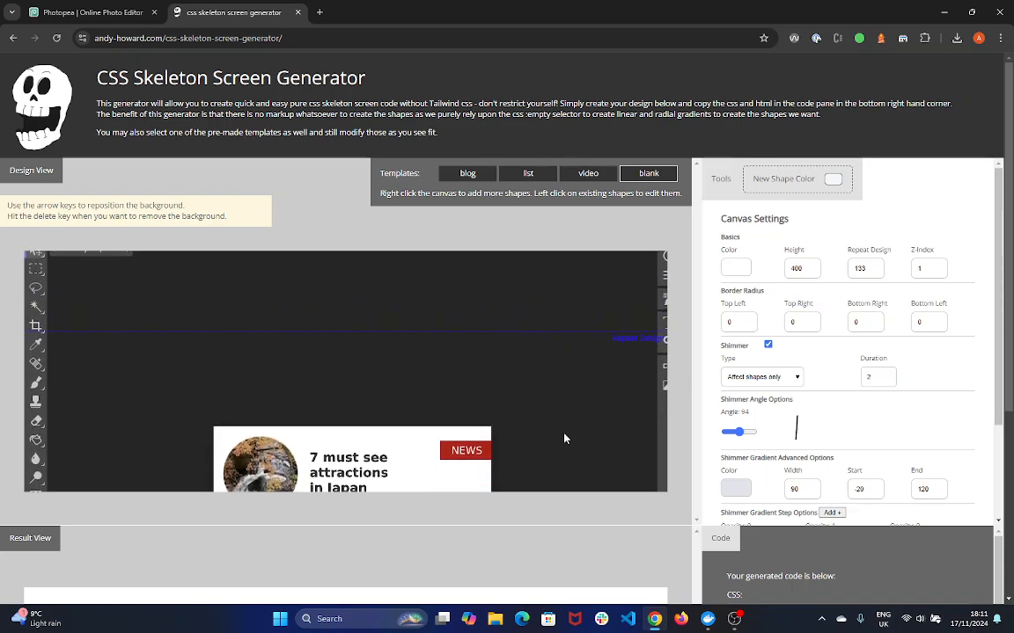
pyautogui.press('Up')
pyautogui.press('Up')
pyautogui.press('Up')
pyautogui.press('Up')
pyautogui.press('Up')
pyautogui.press('Up')
pyautogui.press('Up')
pyautogui.press('Up')
pyautogui.press('Up')
pyautogui.press('Up')
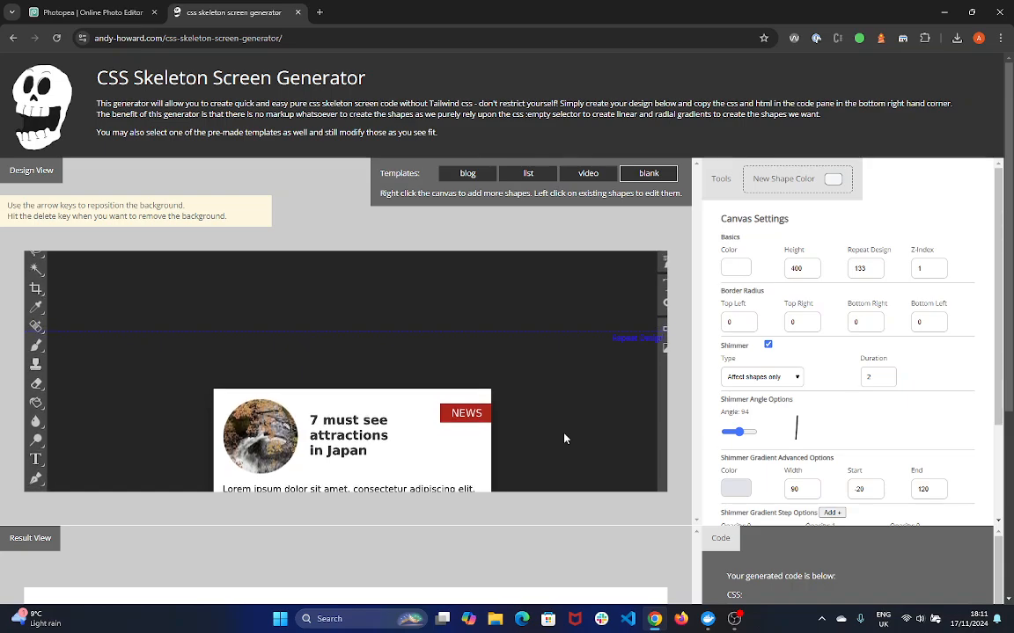
pyautogui.press('Up')
pyautogui.press('Up')
pyautogui.press('Up')
pyautogui.press('Up')
pyautogui.press('Up')
pyautogui.press('Up')
pyautogui.press('Up')
pyautogui.press('Up')
pyautogui.press('Up')
pyautogui.press('Up')
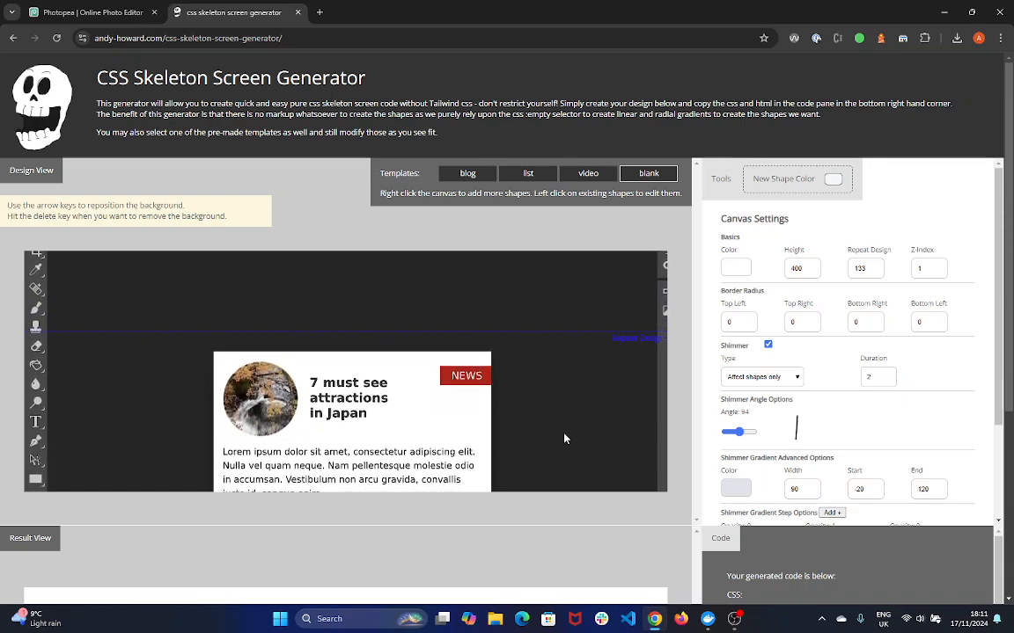
pyautogui.press('Up')
pyautogui.press('Up')
pyautogui.press('Up')
pyautogui.press('Up')
pyautogui.press('Up')
pyautogui.press('Up')
pyautogui.press('Up')
pyautogui.press('Up')
pyautogui.press('Up')
pyautogui.press('Up')
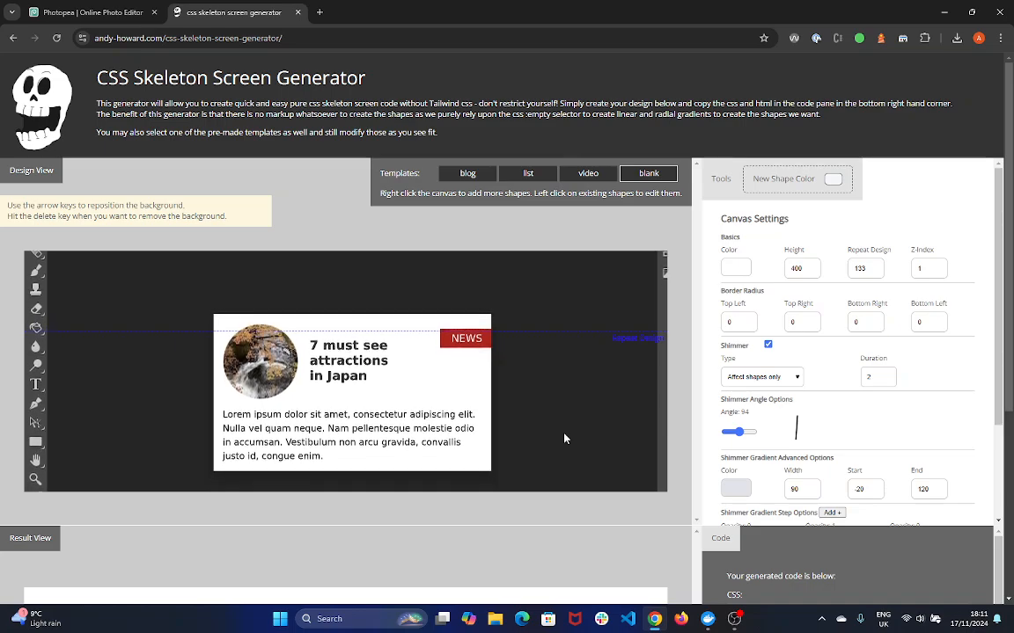
pyautogui.press('Up')
pyautogui.press('Up')
pyautogui.press('Up')
pyautogui.press('Up')
pyautogui.press('Up')
pyautogui.press('Up')
pyautogui.press('Up')
pyautogui.press('Up')
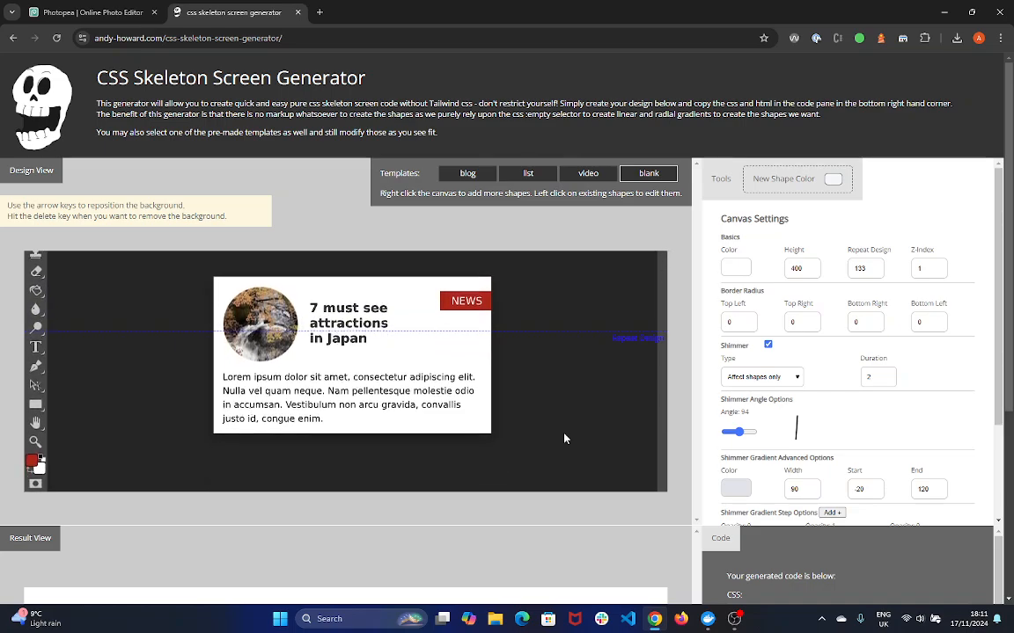
pyautogui.press('Up')
pyautogui.press('Up')
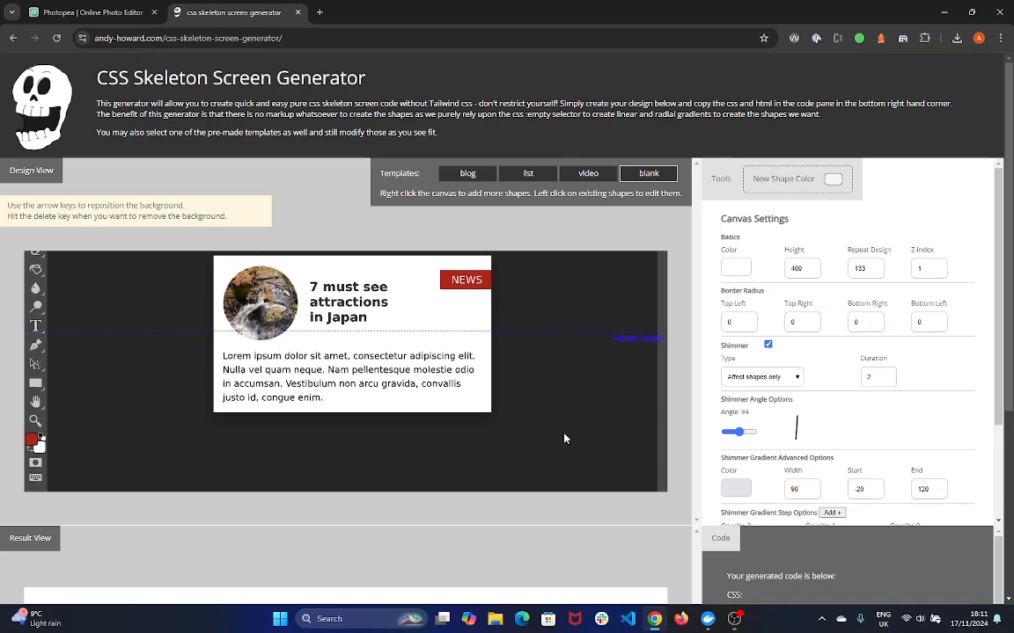
pyautogui.press('Up')
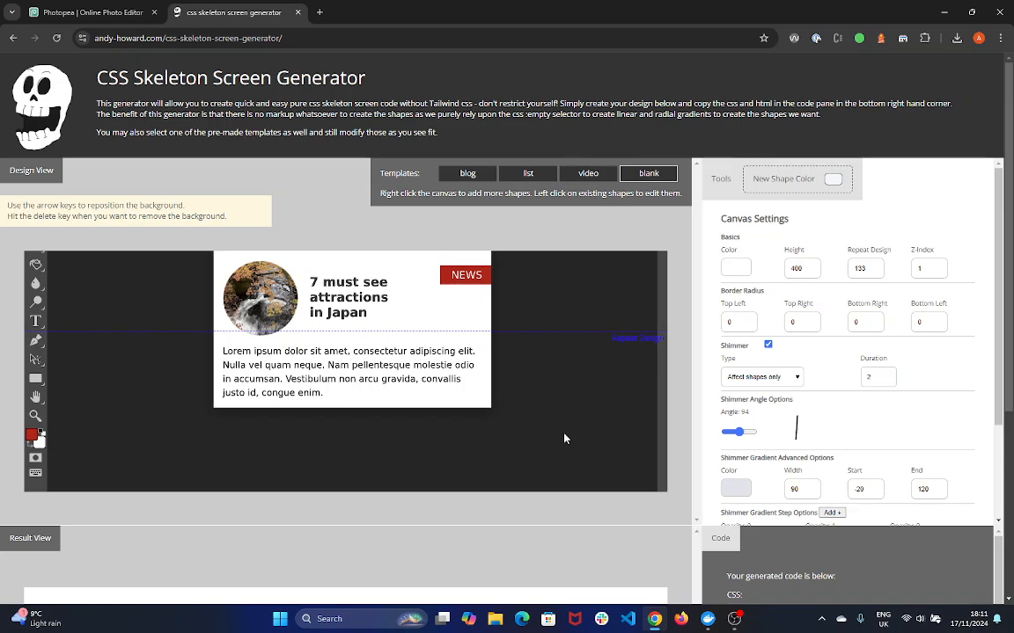
# Step: Shift the background screenshot left until the news card's left edge lines up with the canvas edge
pyautogui.press('Left')
pyautogui.press('Left')
pyautogui.press('Left')
pyautogui.press('Left')
pyautogui.press('Left')
pyautogui.press('Left')
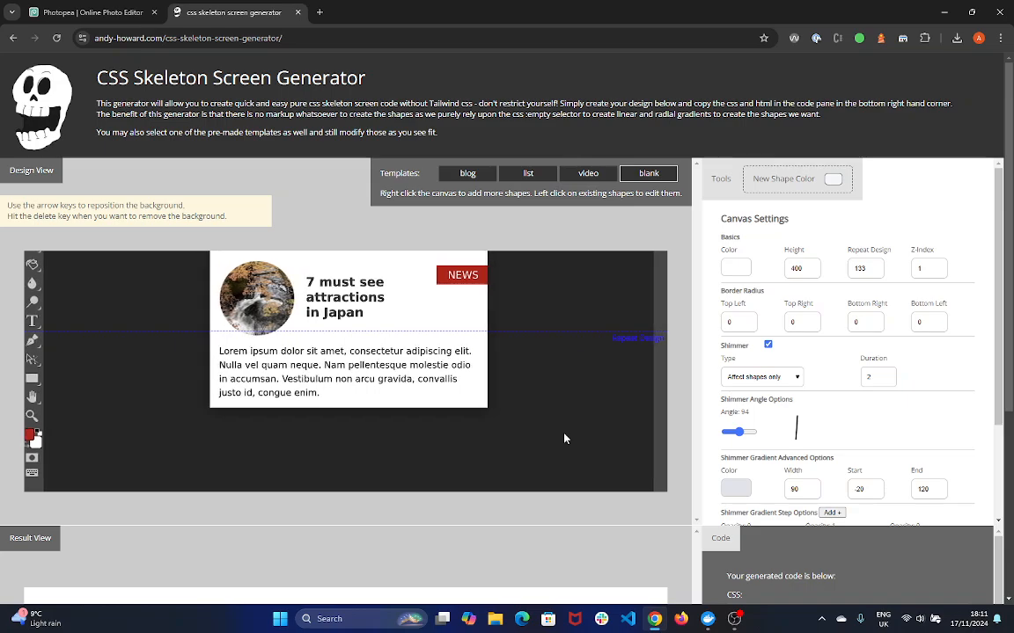
pyautogui.press('Left')
pyautogui.press('Left')
pyautogui.press('Left')
pyautogui.press('Left')
pyautogui.press('Left')
pyautogui.press('Left')
pyautogui.press('Left')
pyautogui.press('Left')
pyautogui.press('Left')
pyautogui.press('Left')
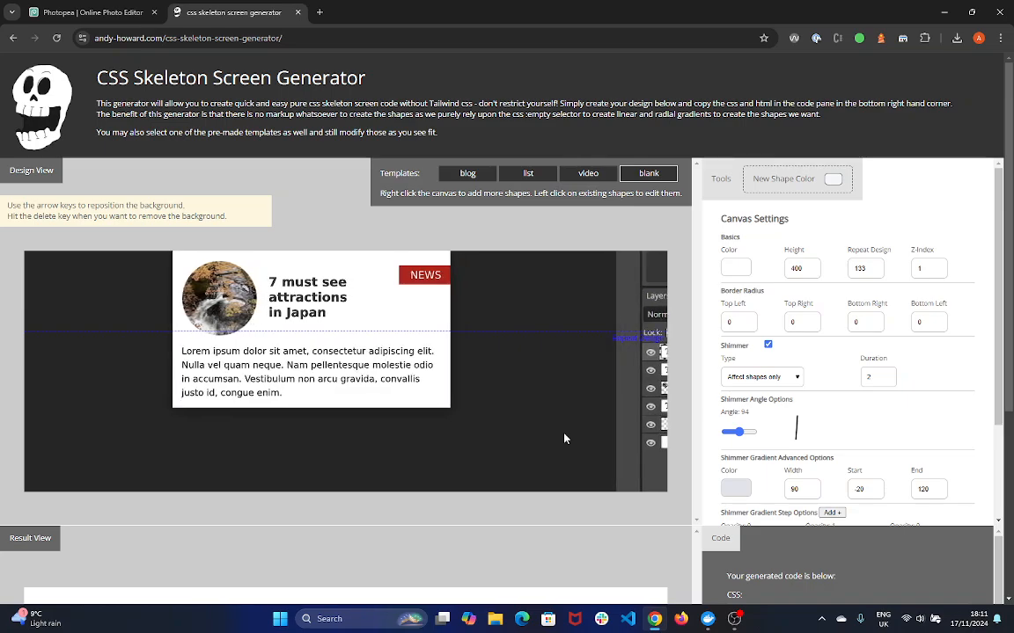
pyautogui.press('Left')
pyautogui.press('Left')
pyautogui.press('Left')
pyautogui.press('Left')
pyautogui.press('Left')
pyautogui.press('Left')
pyautogui.press('Left')
pyautogui.press('Left')
pyautogui.press('Left')
pyautogui.press('Left')
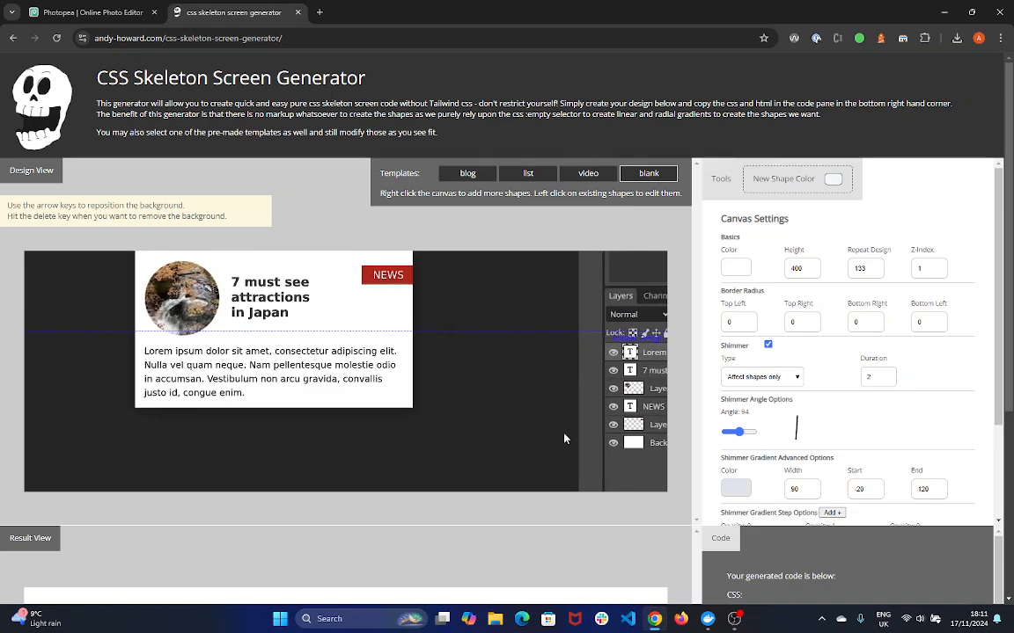
pyautogui.press('Left')
pyautogui.press('Left')
pyautogui.press('Left')
pyautogui.press('Left')
pyautogui.press('Left')
pyautogui.press('Left')
pyautogui.press('Left')
pyautogui.press('Left')
pyautogui.press('Left')
pyautogui.press('Left')
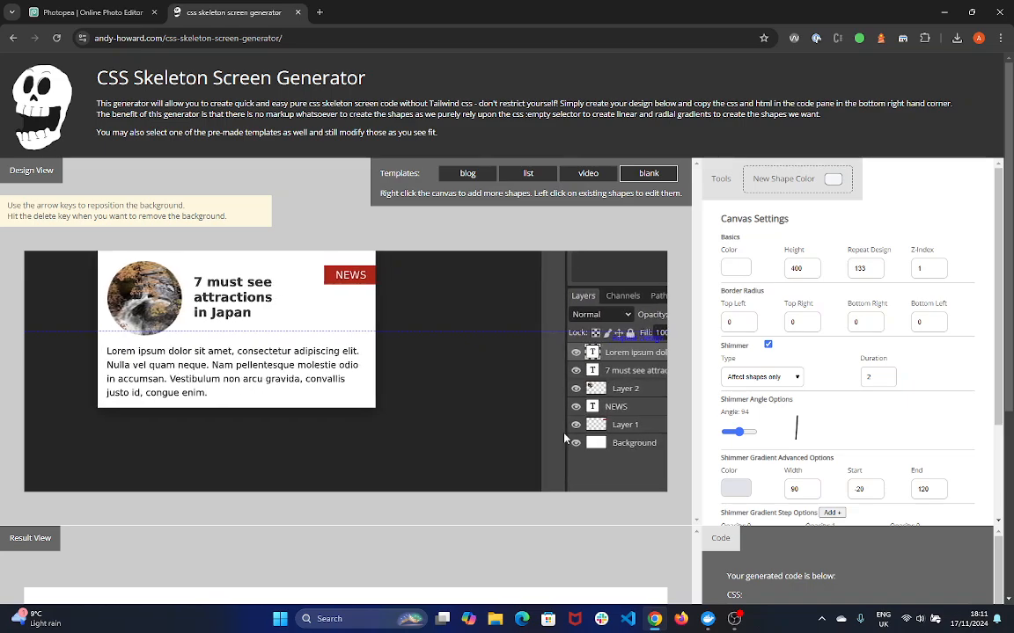
pyautogui.press('Left')
pyautogui.press('Left')
pyautogui.press('Left')
pyautogui.press('Left')
pyautogui.press('Left')
pyautogui.press('Left')
pyautogui.press('Left')
pyautogui.press('Left')
pyautogui.press('Left')
pyautogui.press('Left')
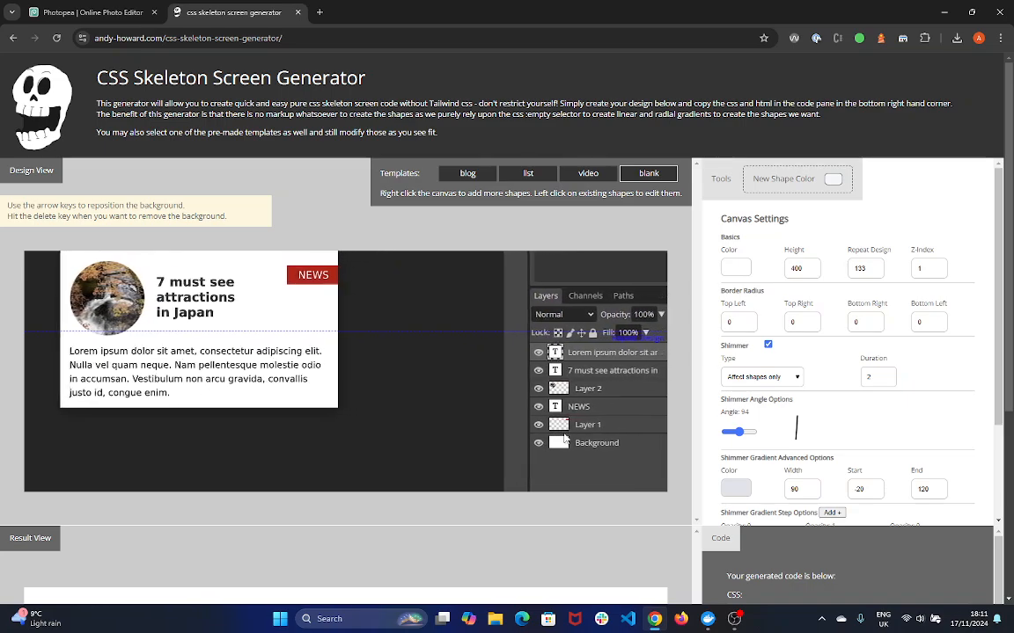
pyautogui.press('Left')
pyautogui.press('Left')
pyautogui.press('Left')
pyautogui.press('Left')
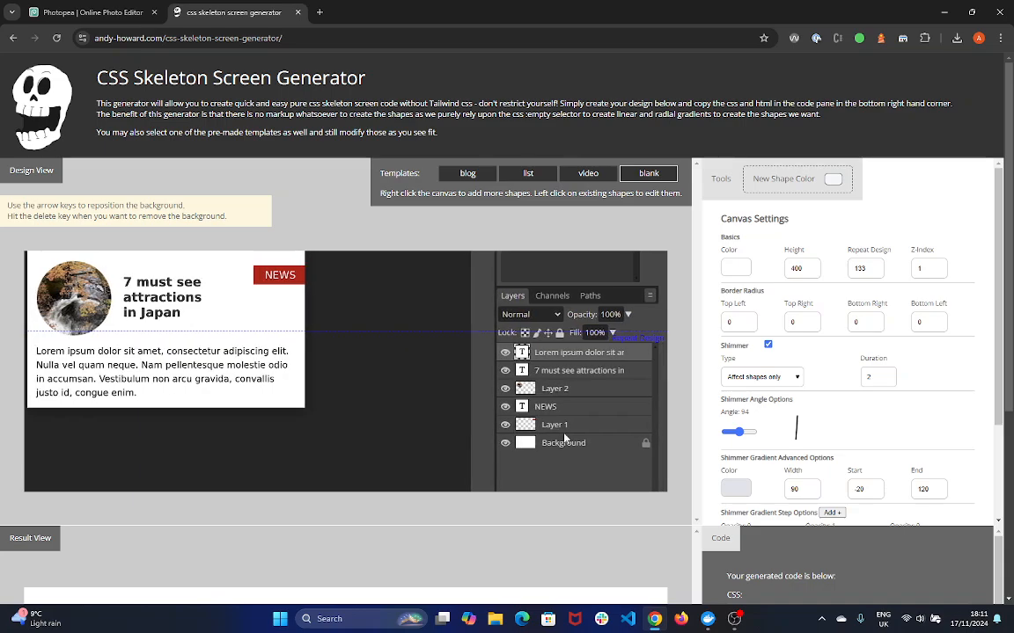
pyautogui.press('Left')
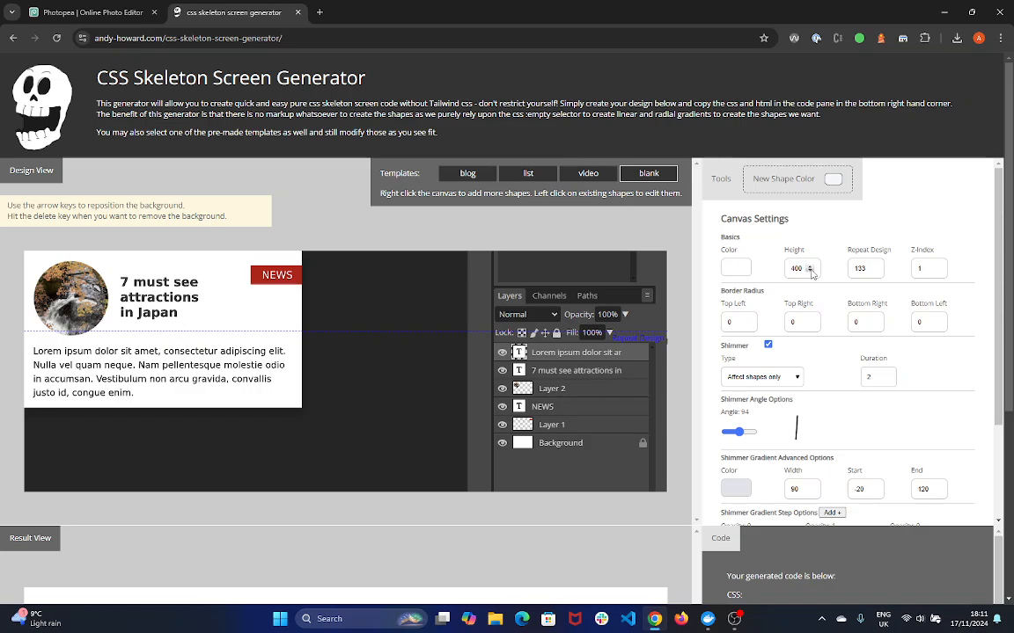
# Step: Set both the canvas height and the Repeat Design value to 260 to match the card, and check the result view
pyautogui.moveTo(810, 272); pyautogui.dragTo(810, 274)
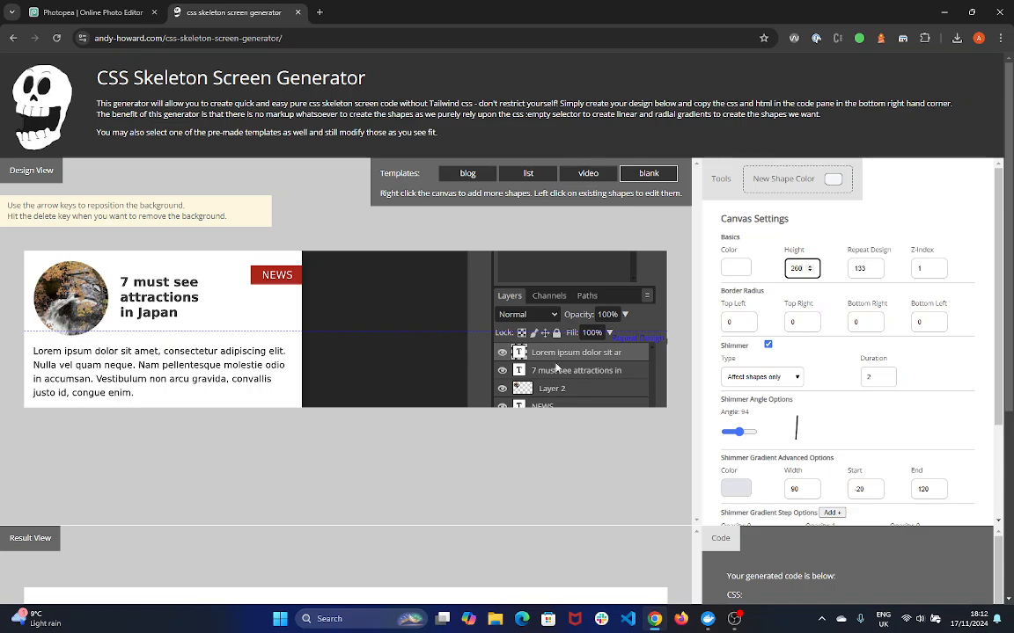
pyautogui.click(873, 268)
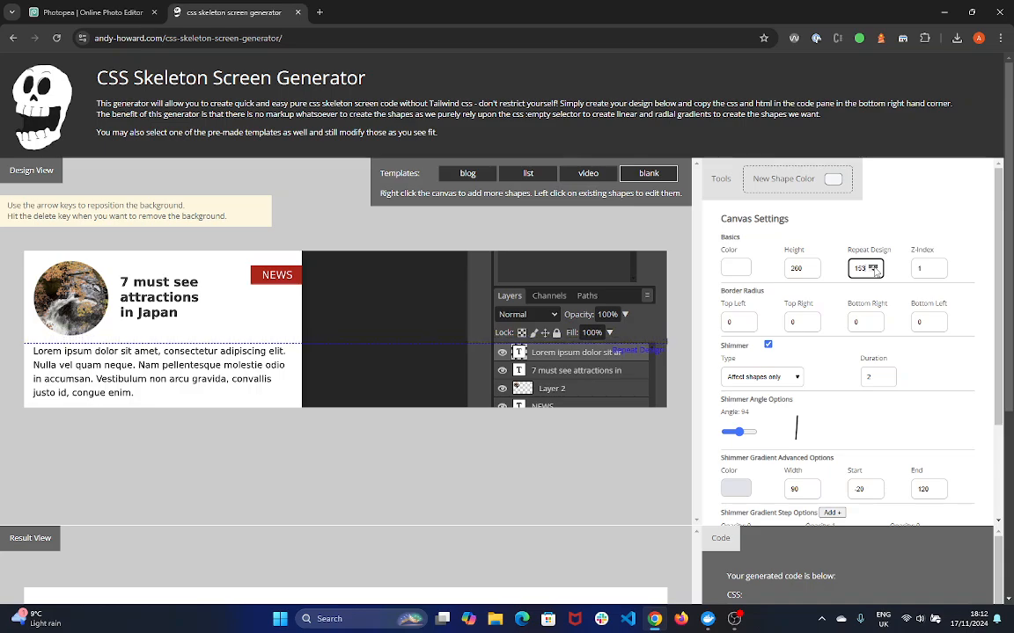
pyautogui.moveTo(875, 271); pyautogui.dragTo(876, 273)
pyautogui.scroll(-3, 469, 439)
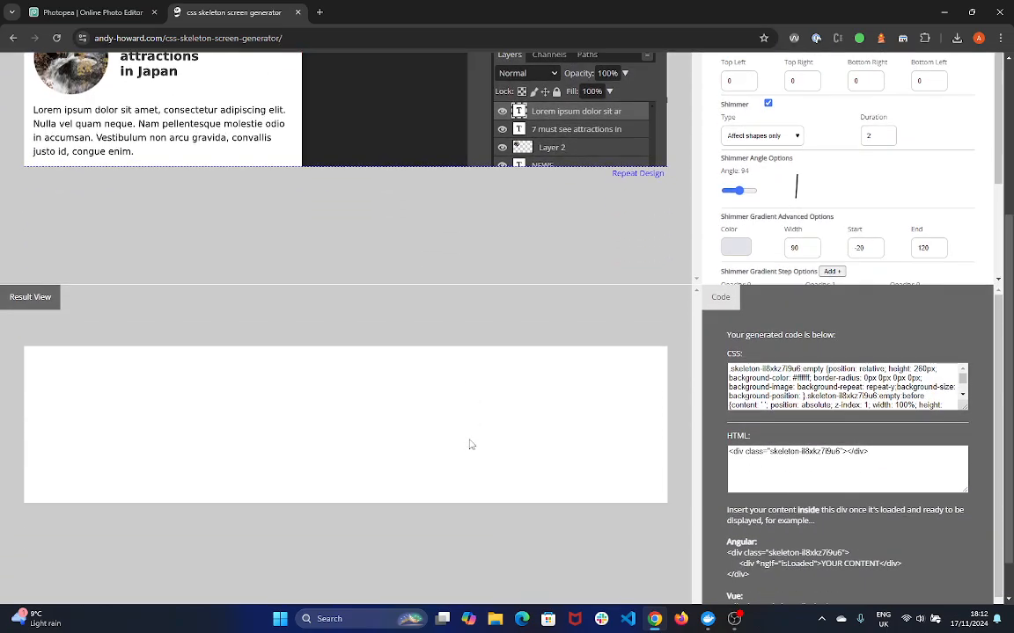
pyautogui.scroll(2, 470, 439)
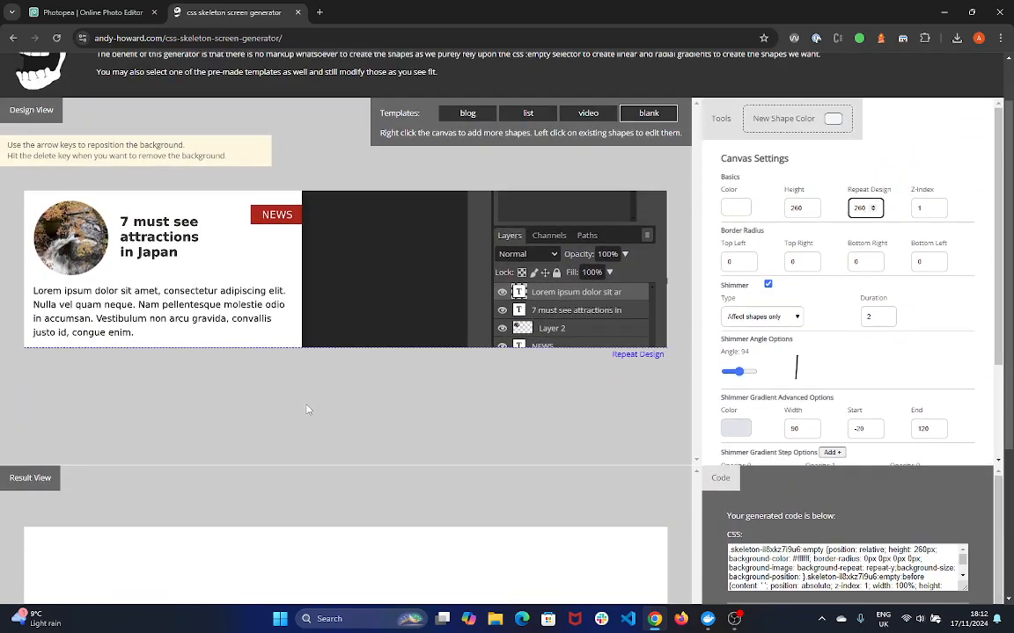
pyautogui.scroll(-3, 307, 410)
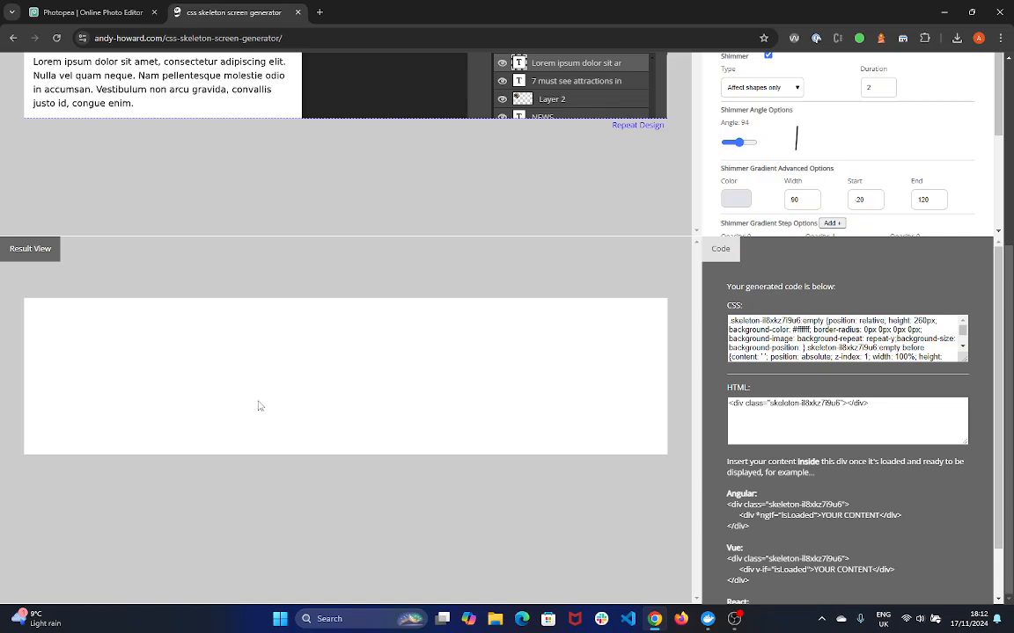
pyautogui.scroll(4, 296, 403)
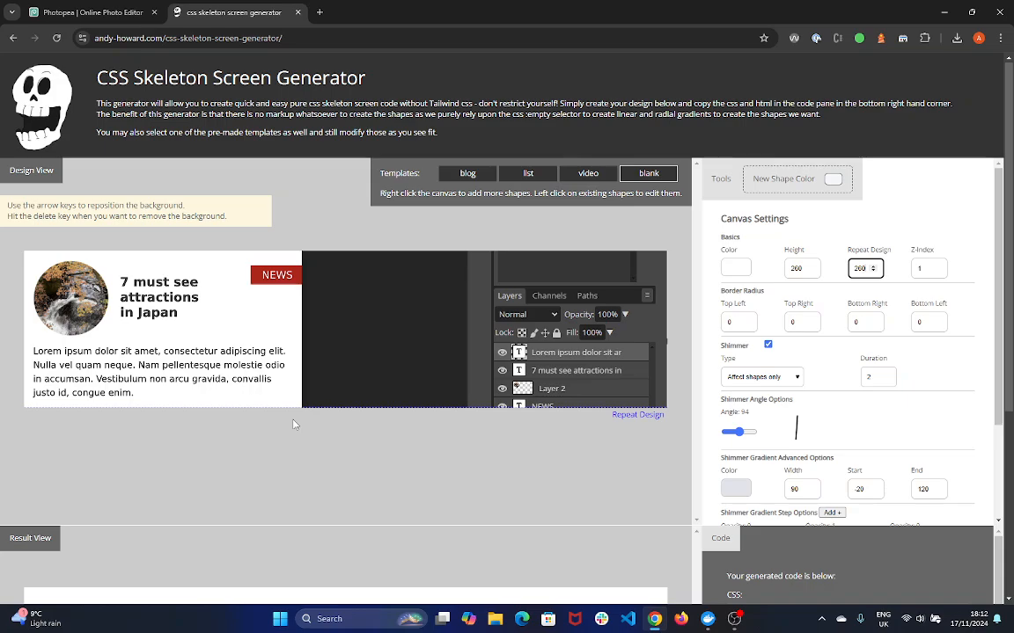
# Step: Add a circle shape over the card's round photo and set its diameter to 128 px
pyautogui.rightClick(62, 281)
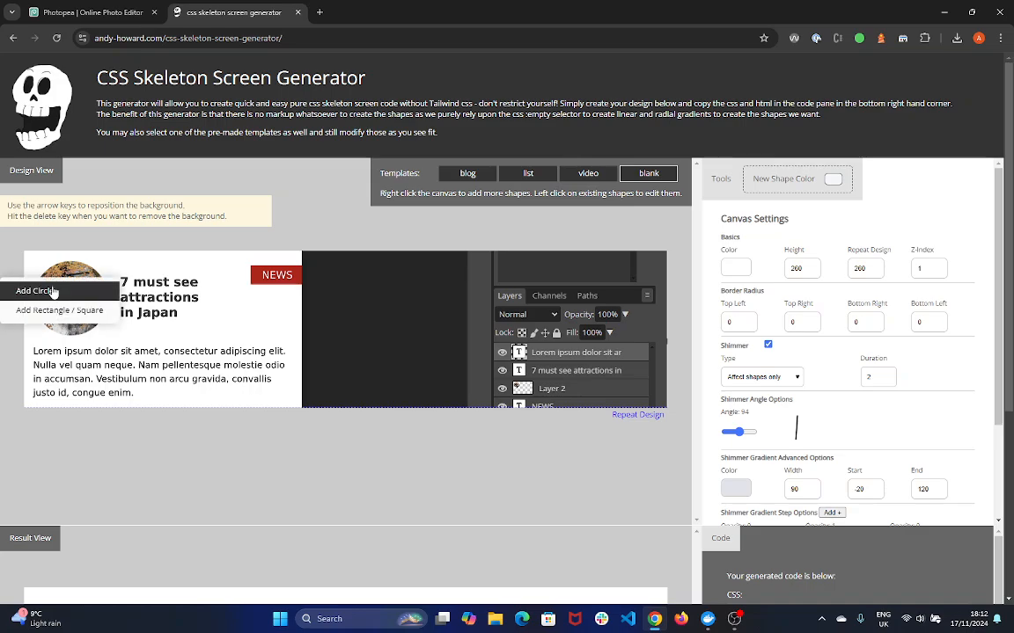
pyautogui.click(35, 292)
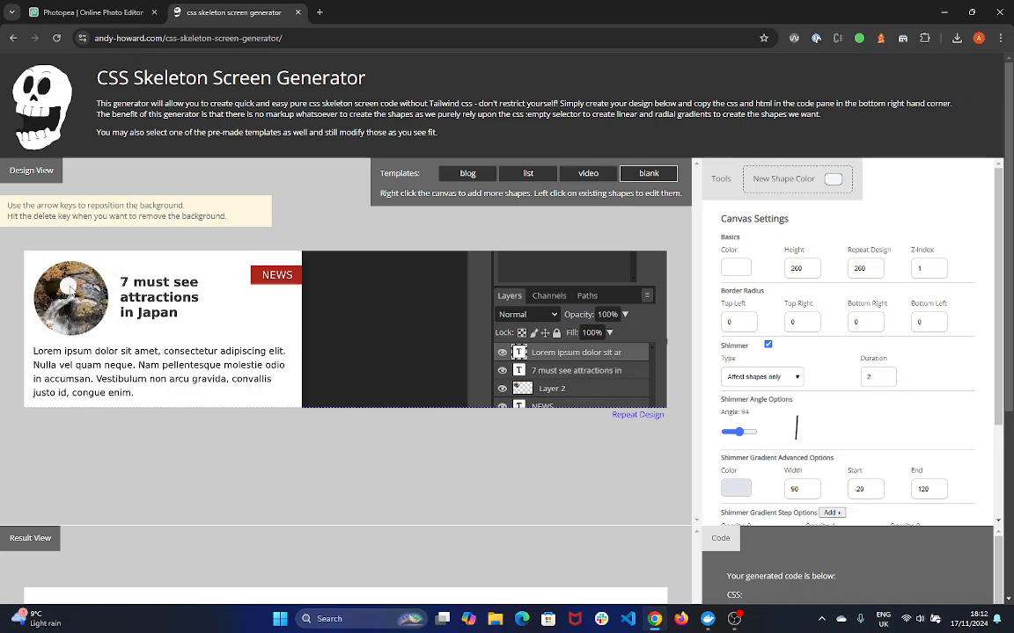
pyautogui.click(68, 287)
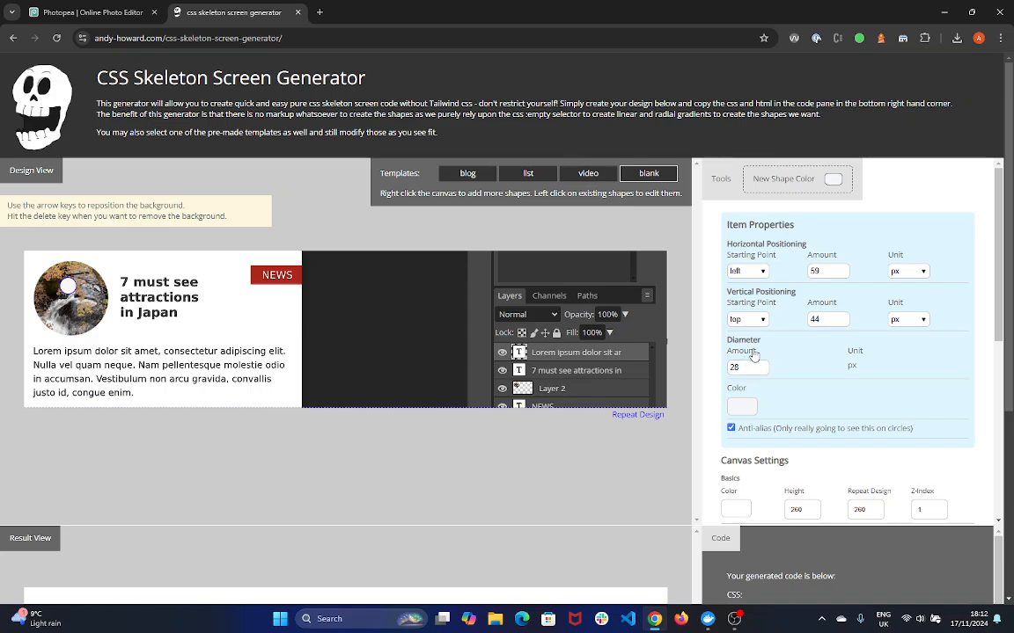
pyautogui.click(732, 366)
pyautogui.write('1')
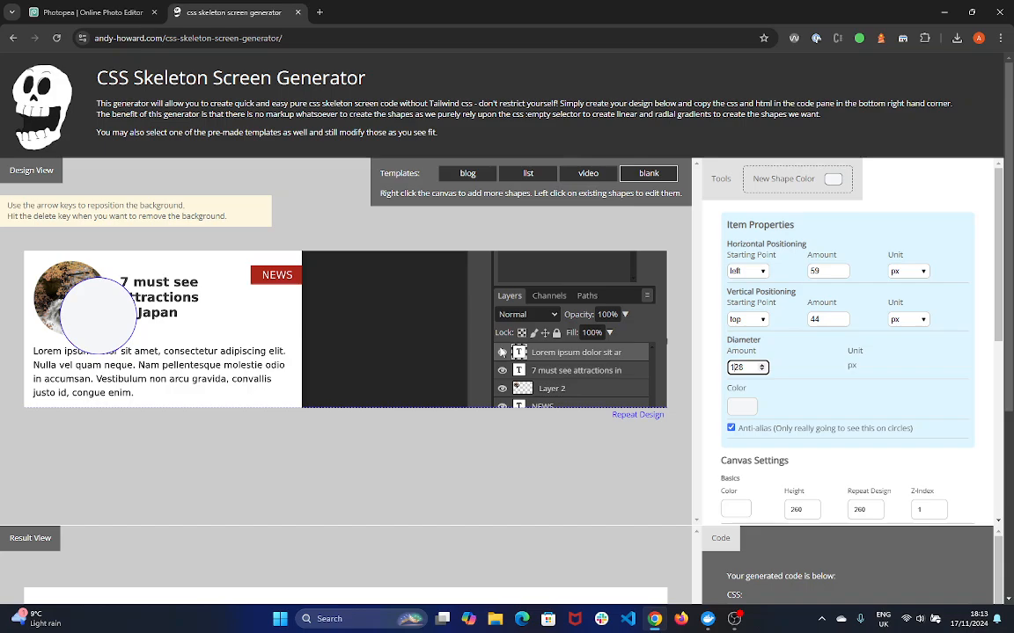
# Step: Deselect and reselect the circle to compare the canvas settings with its item properties
pyautogui.click(208, 317)
pyautogui.click(93, 317)
pyautogui.click(213, 318)
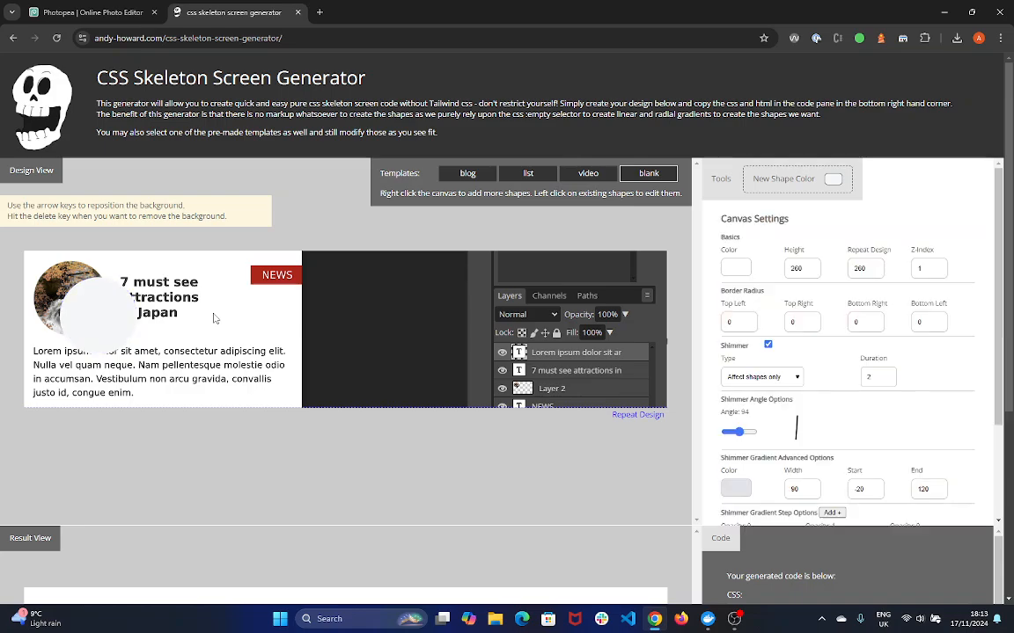
pyautogui.click(121, 319)
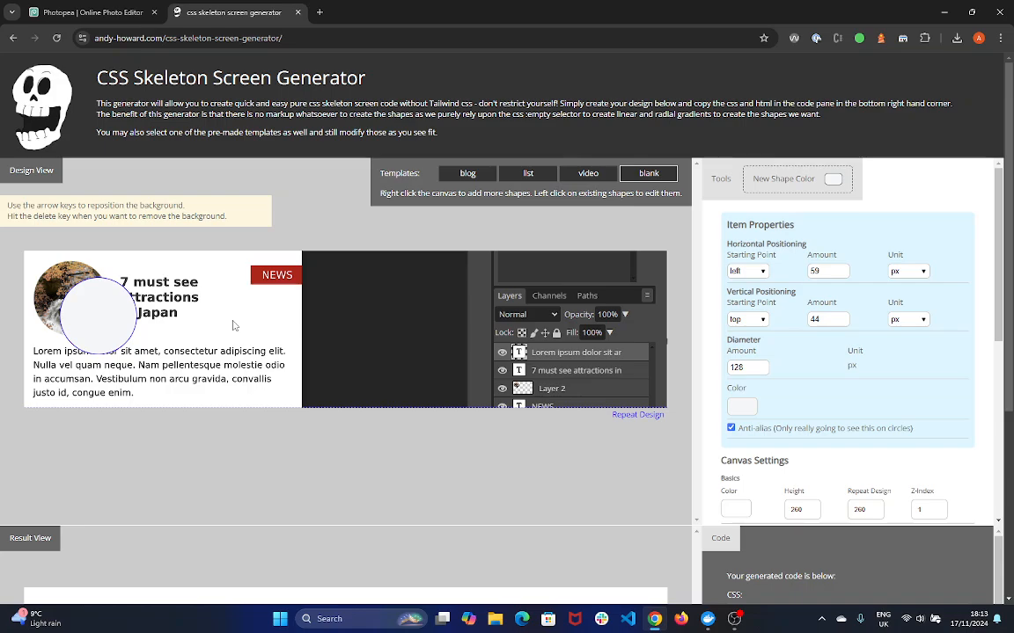
# Step: Move the circle over the card's round photo, to 15 px from the left and 17 px from the top
pyautogui.press('Up')
pyautogui.press('Up')
pyautogui.press('Up')
pyautogui.press('Up')
pyautogui.press('Up')
pyautogui.press('Up')
pyautogui.press('Up')
pyautogui.press('Up')
pyautogui.press('Up')
pyautogui.press('Up')
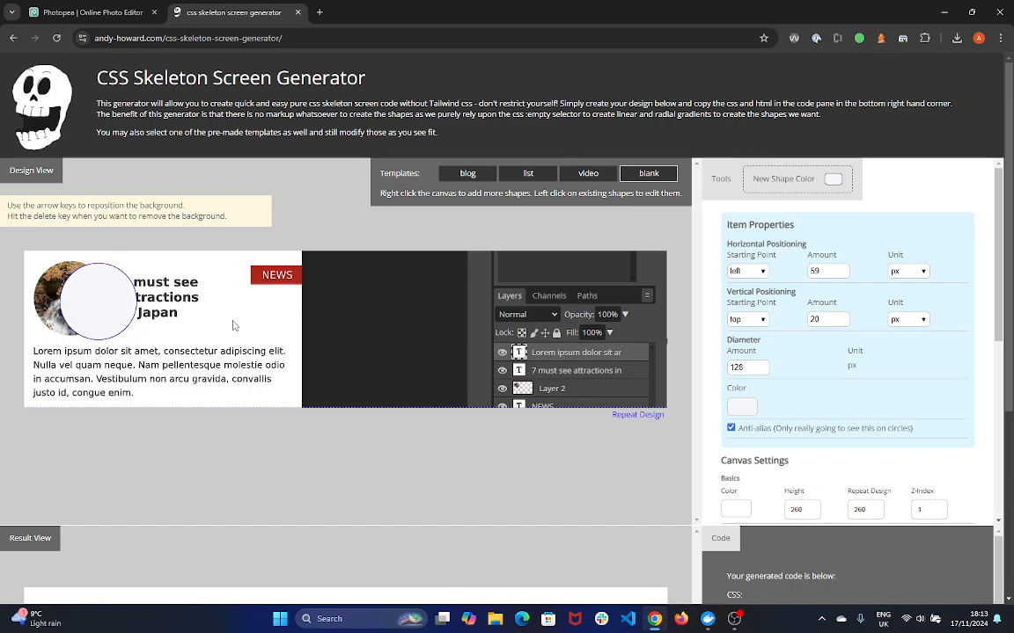
pyautogui.press('Left')
pyautogui.press('Left')
pyautogui.press('Left')
pyautogui.press('Left')
pyautogui.press('Left')
pyautogui.press('Left')
pyautogui.press('Left')
pyautogui.press('Left')
pyautogui.press('Left')
pyautogui.press('Left')
pyautogui.press('Left')
pyautogui.press('Left')
pyautogui.press('Left')
pyautogui.press('Left')
pyautogui.press('Left')
pyautogui.press('Left')
pyautogui.press('Left')
pyautogui.press('Left')
pyautogui.press('Left')
pyautogui.press('Left')
pyautogui.press('Left')
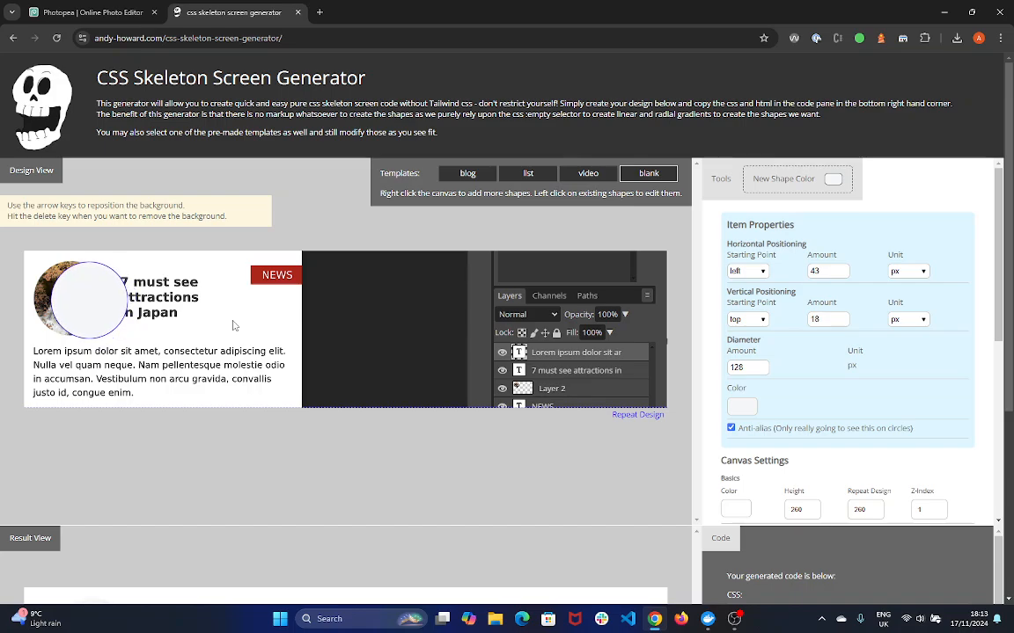
pyautogui.press('Left')
pyautogui.press('Left')
pyautogui.press('Left')
pyautogui.press('Left')
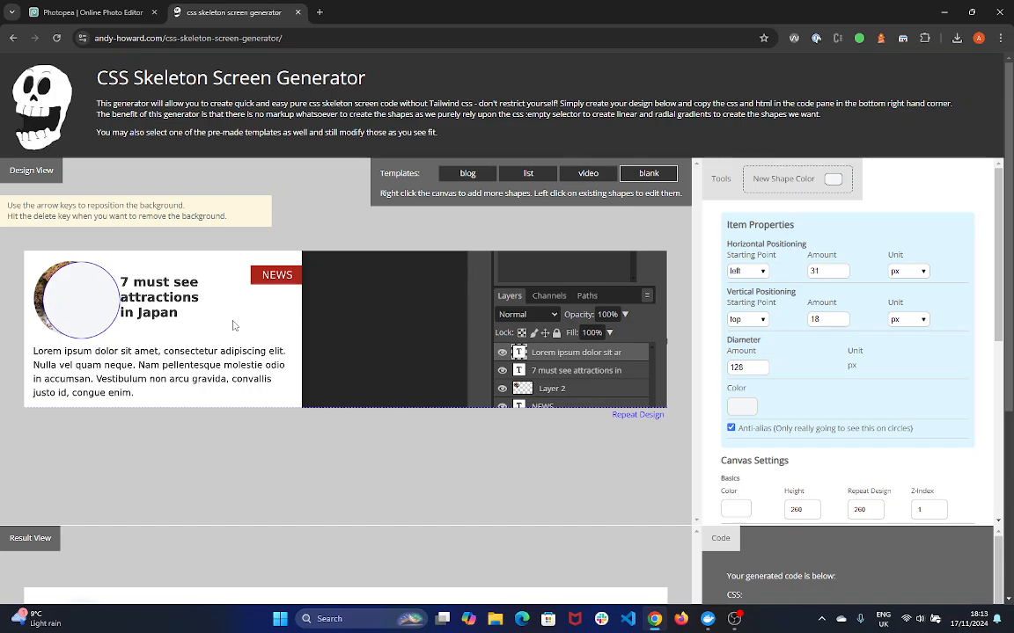
pyautogui.press('Left')
pyautogui.press('Left')
pyautogui.press('Left')
pyautogui.press('Left')
pyautogui.press('Left')
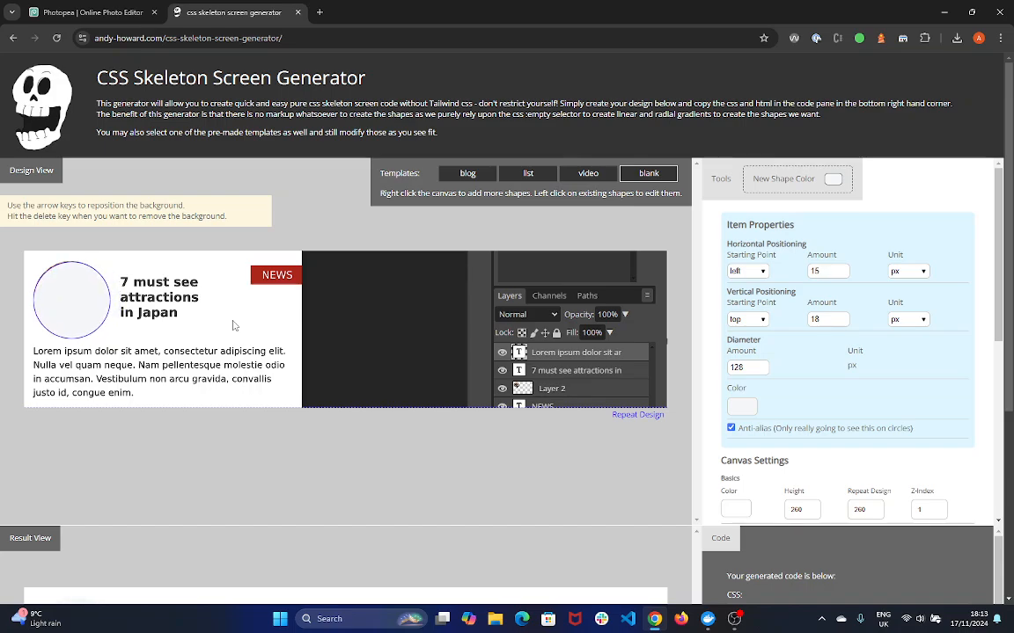
pyautogui.press('Up')
# Step: Try a diameter of 124 px for the circle and move it to 16 px from the left
pyautogui.click(750, 368)
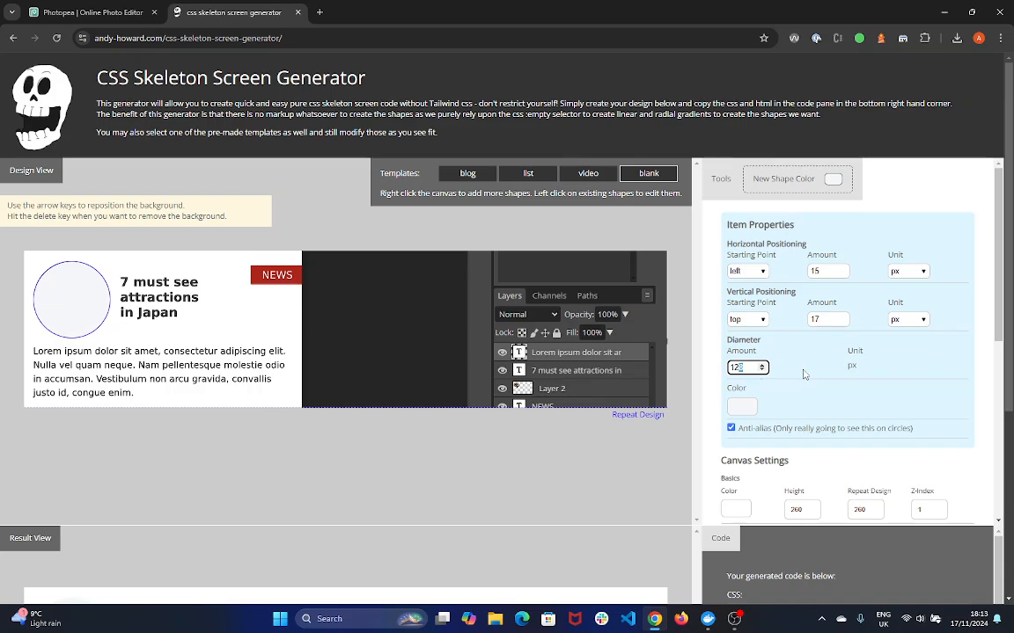
pyautogui.write('0')
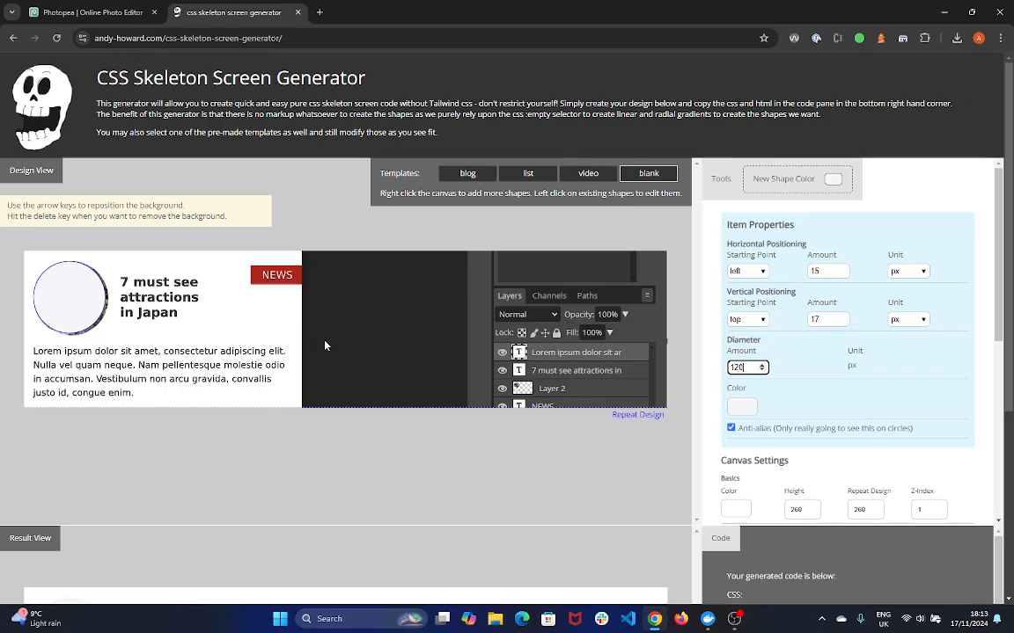
pyautogui.write('23')
pyautogui.press('BackSpace')
pyautogui.write('4')
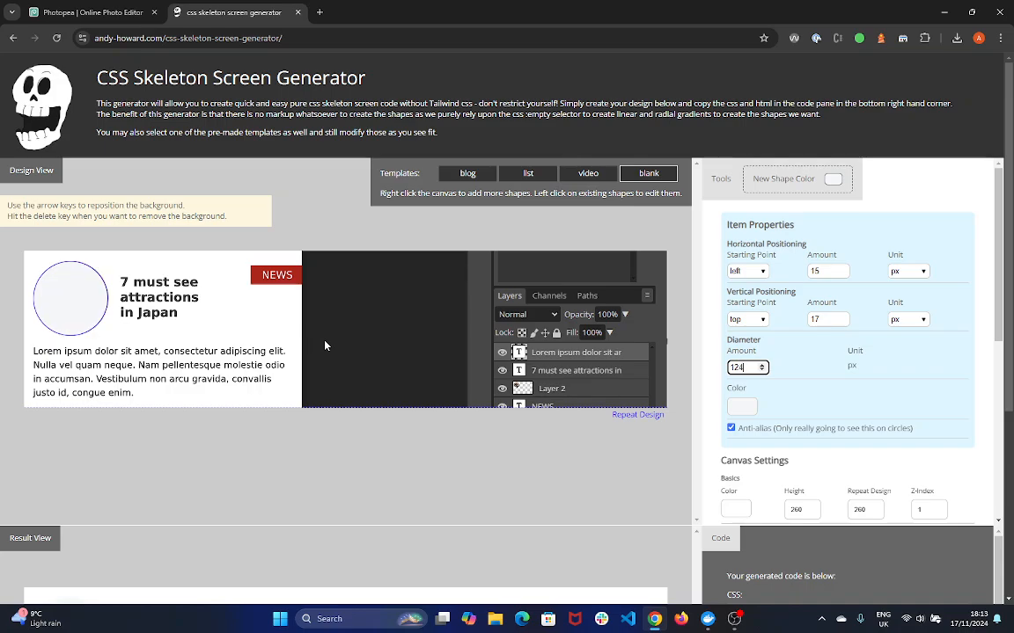
pyautogui.click(118, 314)
pyautogui.click(100, 312)
pyautogui.press('Right')
pyautogui.click(175, 335)
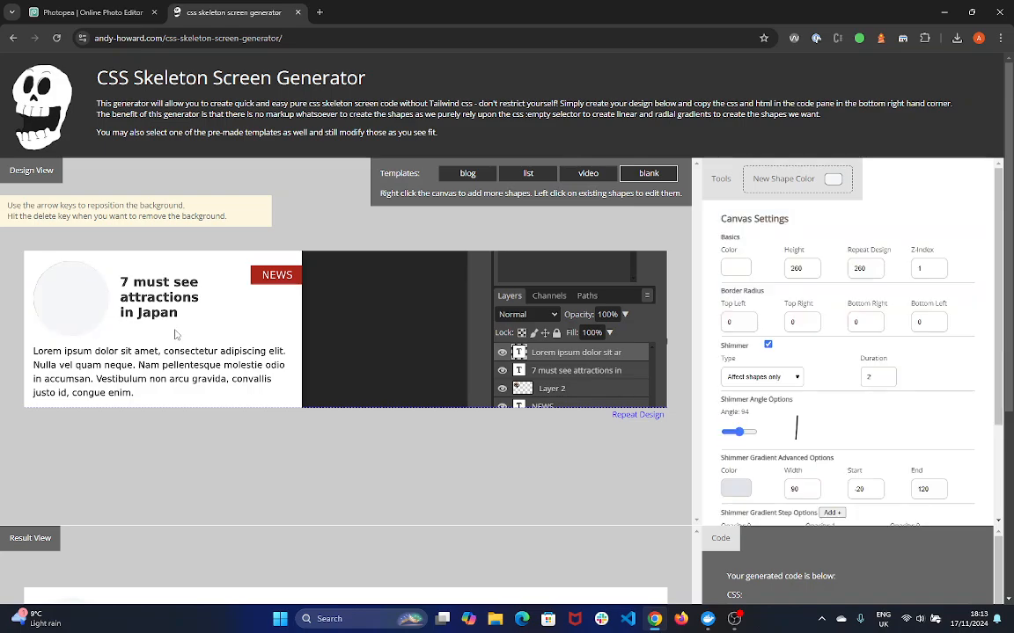
# Step: Set the circle's diameter to 125 px and deselect it to compare it with the photo
pyautogui.click(76, 302)
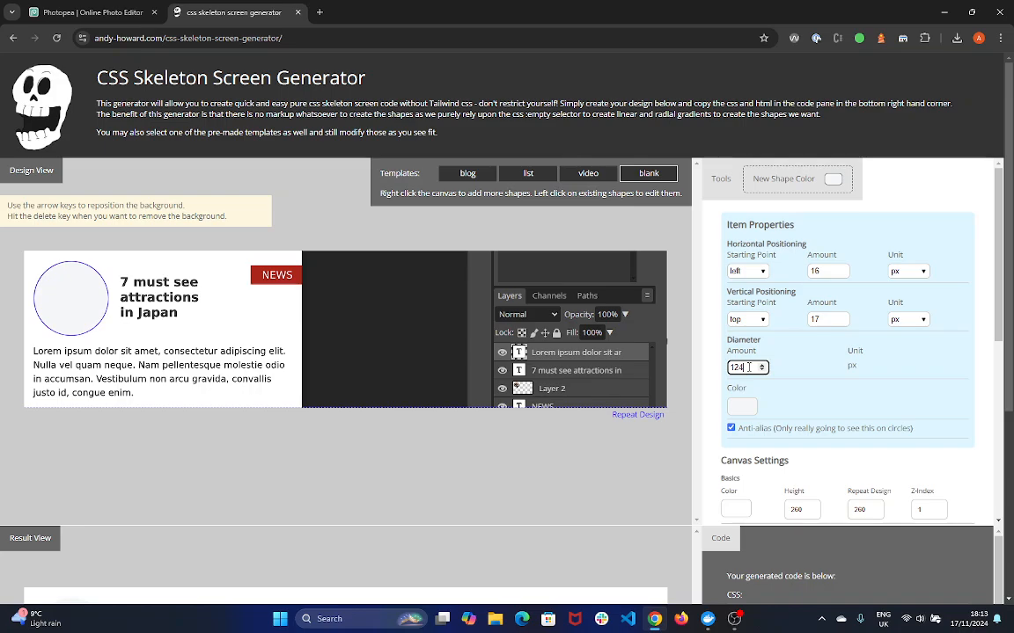
pyautogui.write('5')
pyautogui.click(224, 338)
pyautogui.click(100, 306)
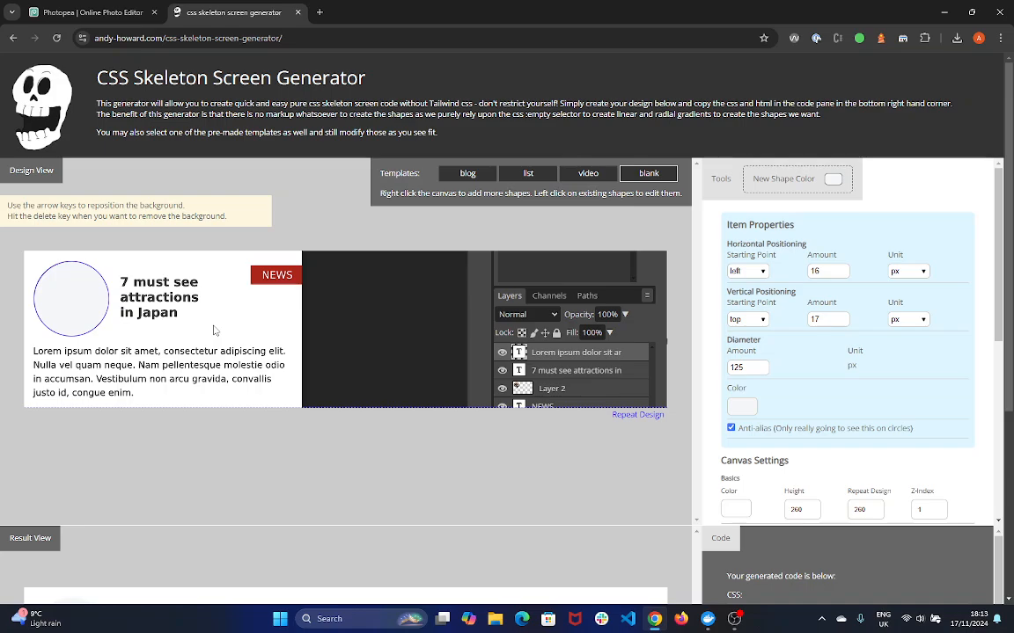
pyautogui.click(214, 330)
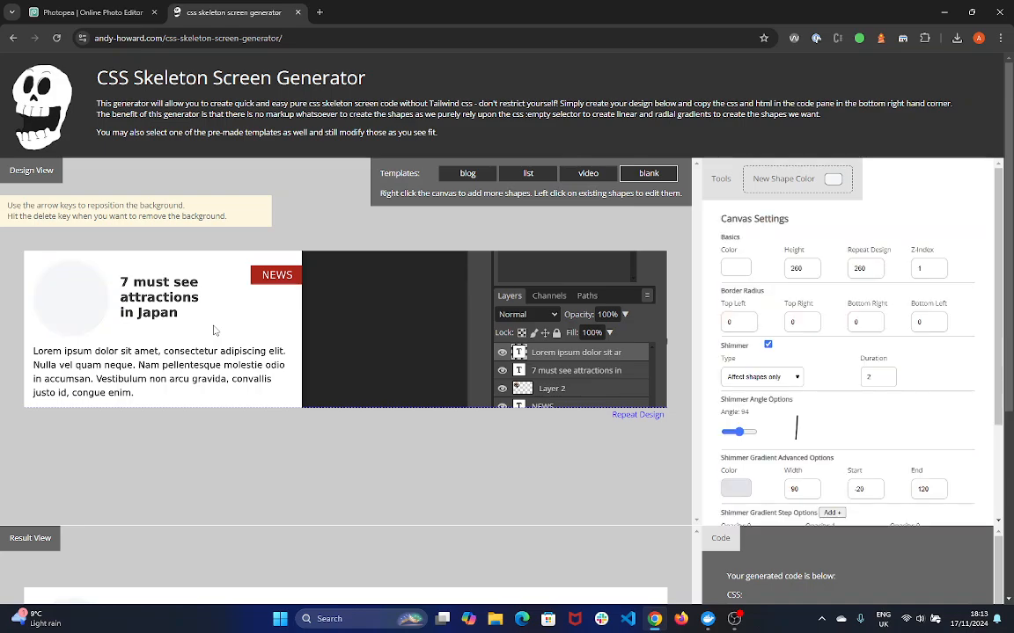
# Step: Position the circle 15 px from the left and 16 px from the top with a 126 px diameter, and check the result view
pyautogui.click(90, 310)
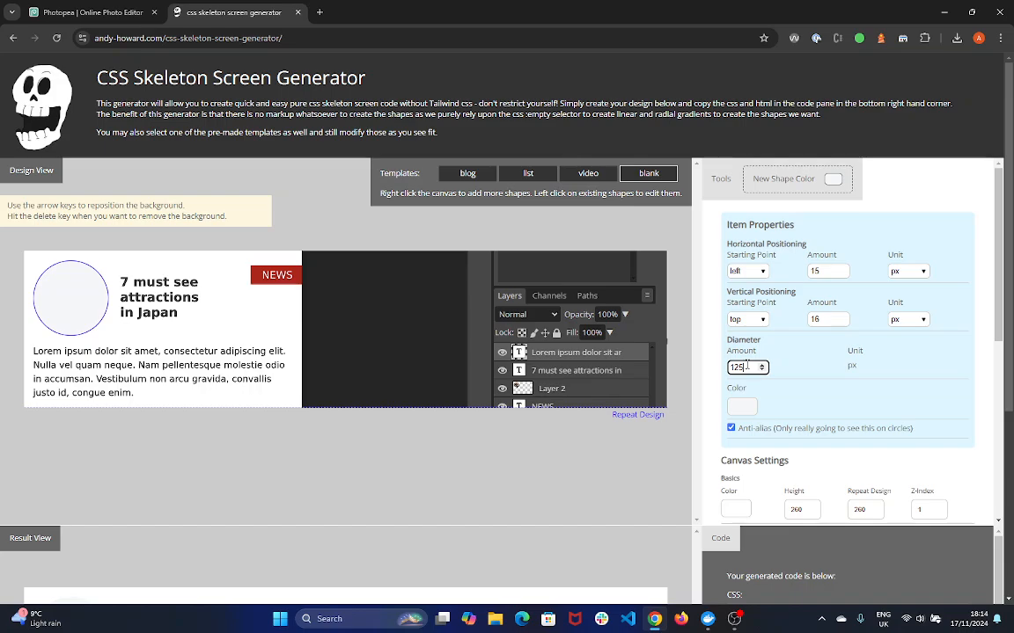
pyautogui.write('6')
pyautogui.click(202, 304)
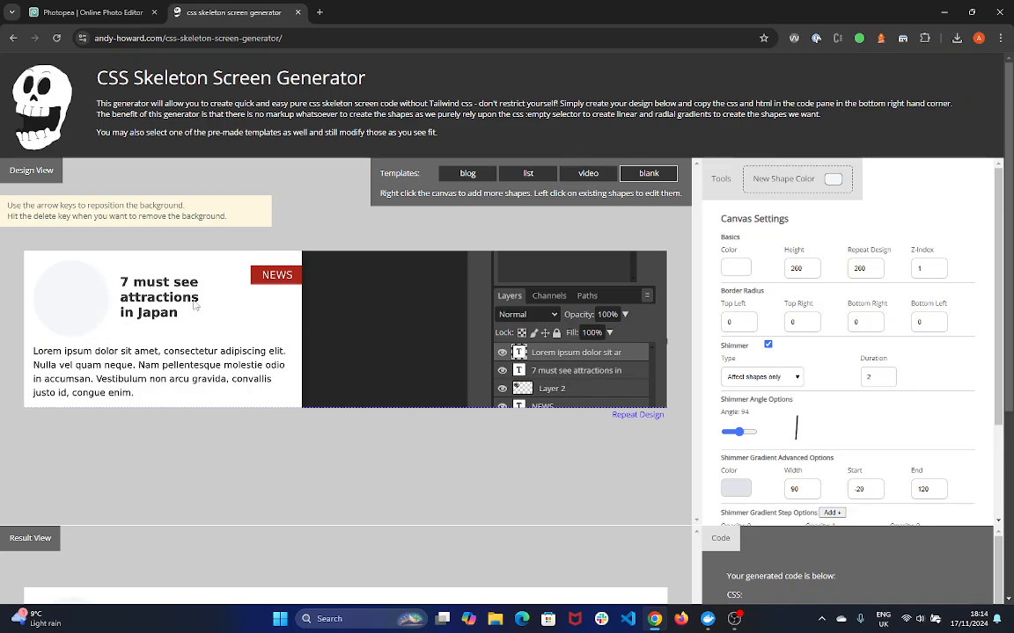
pyautogui.scroll(-3, 264, 347)
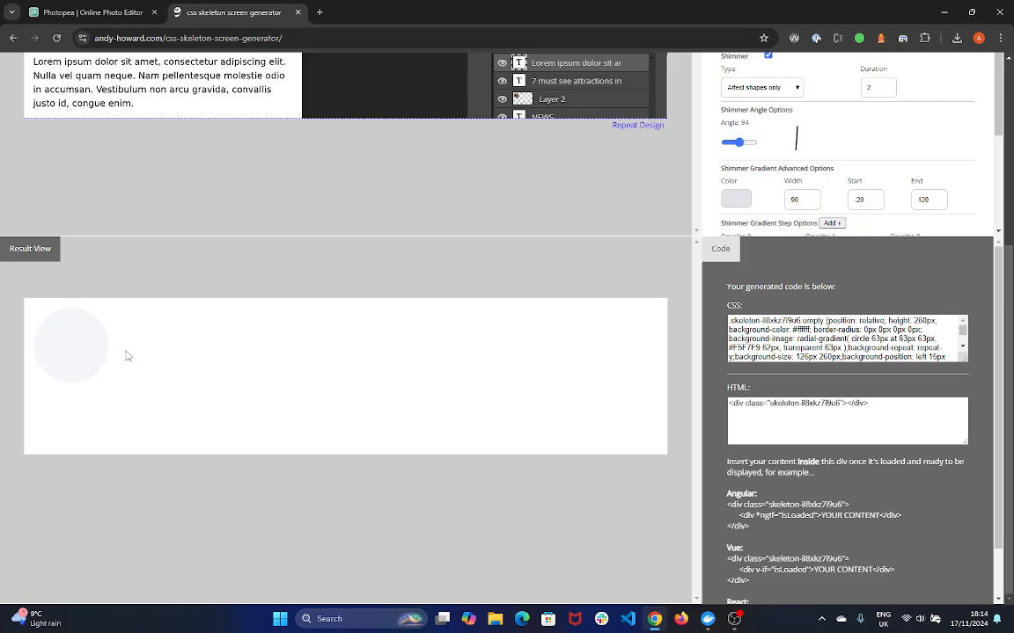
pyautogui.scroll(3, 216, 338)
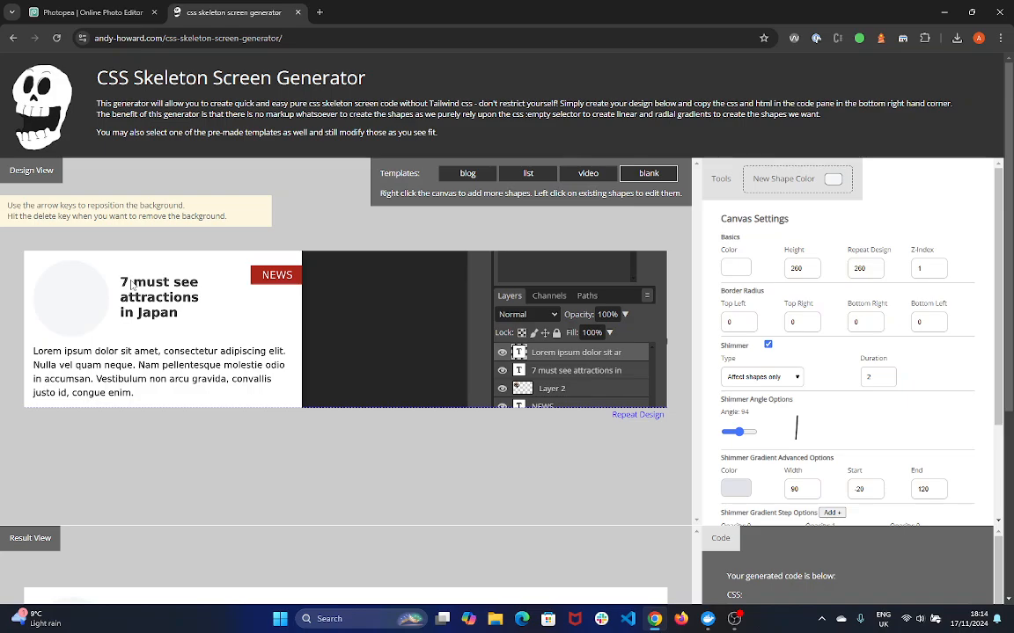
# Step: Add a rectangle over the heading's first line, positioned 160 px from the left and 43 px from the top, and check the result view
pyautogui.rightClick(131, 285)
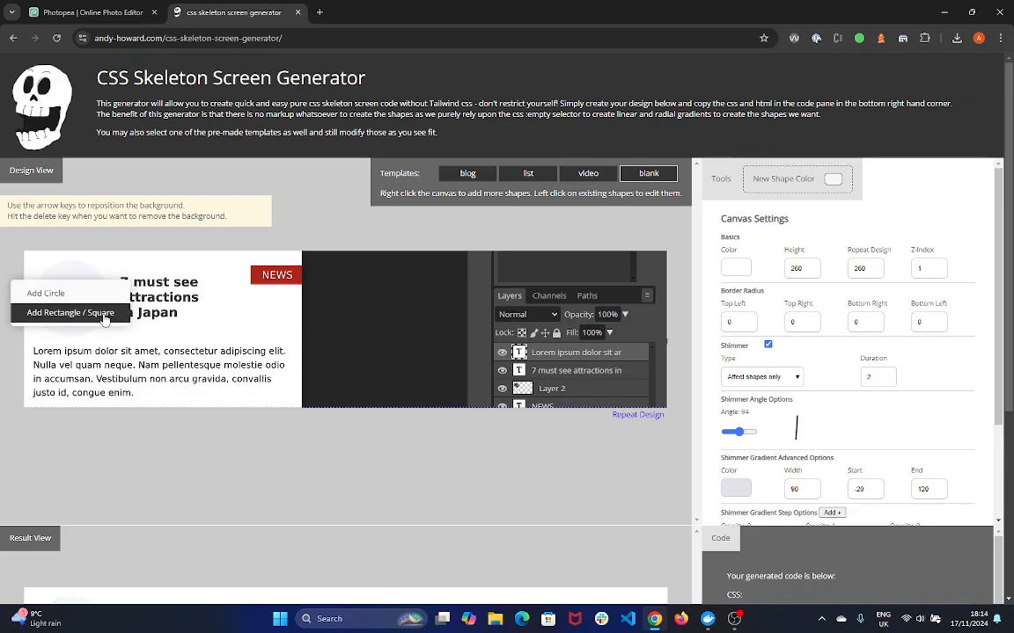
pyautogui.click(71, 314)
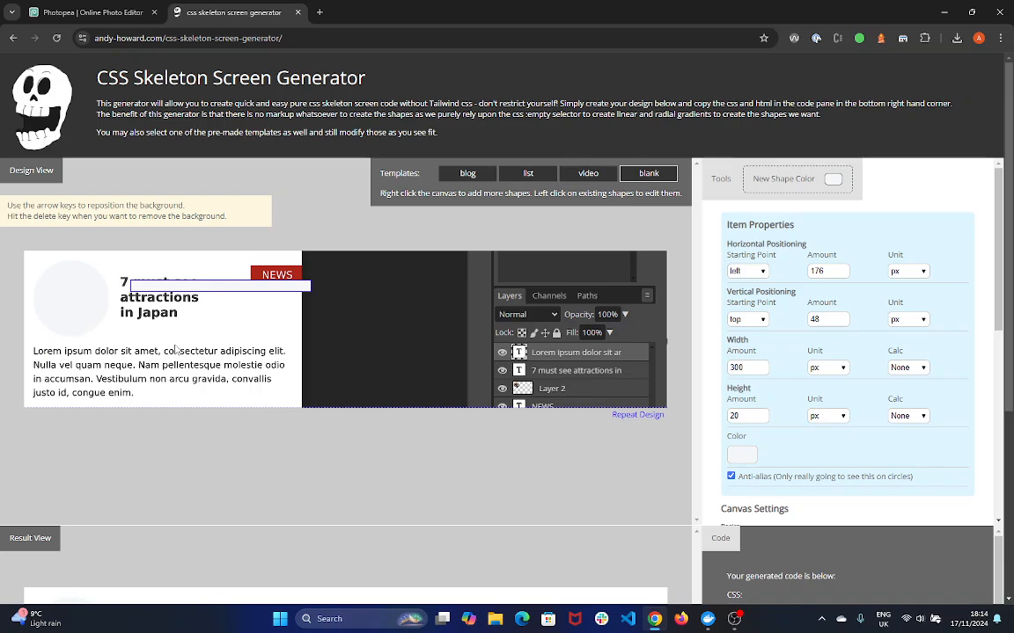
pyautogui.press('Up')
pyautogui.press('Up')
pyautogui.press('Up')
pyautogui.press('Up')
pyautogui.press('Up')
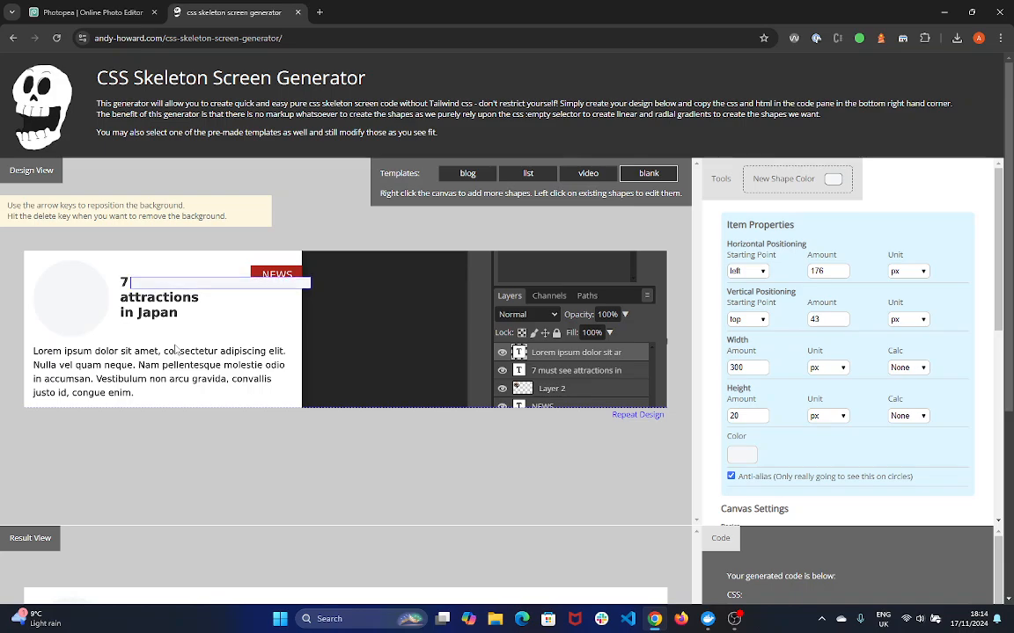
pyautogui.press('Left')
pyautogui.press('Left')
pyautogui.press('Left')
pyautogui.press('Left')
pyautogui.press('Left')
pyautogui.press('Left')
pyautogui.scroll(-3, 238, 332)
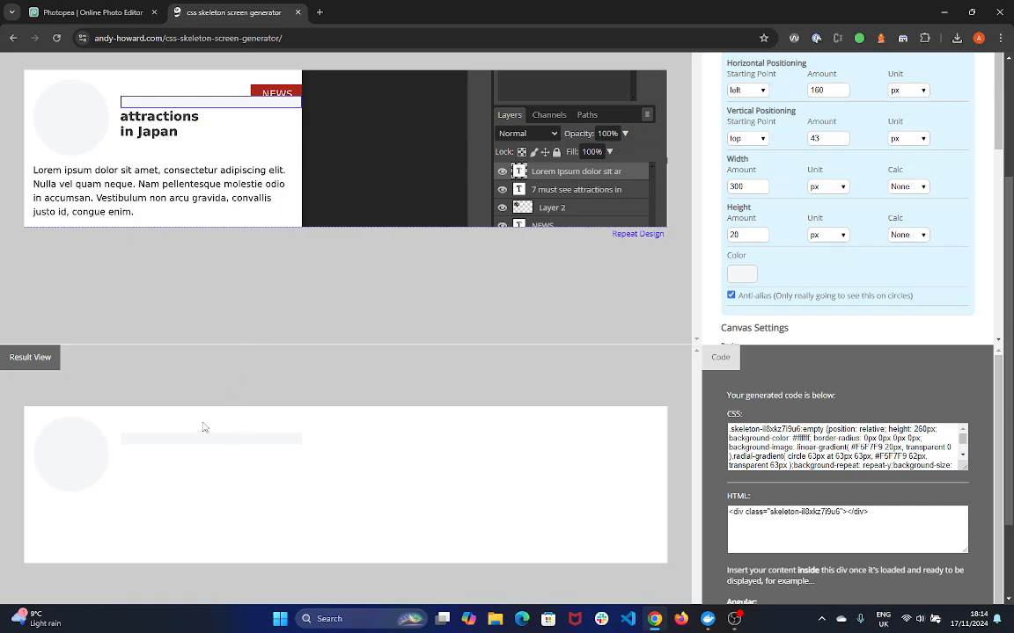
# Step: Set the width of the rectangle over the heading's first line to 140 px
pyautogui.scroll(2, 234, 443)
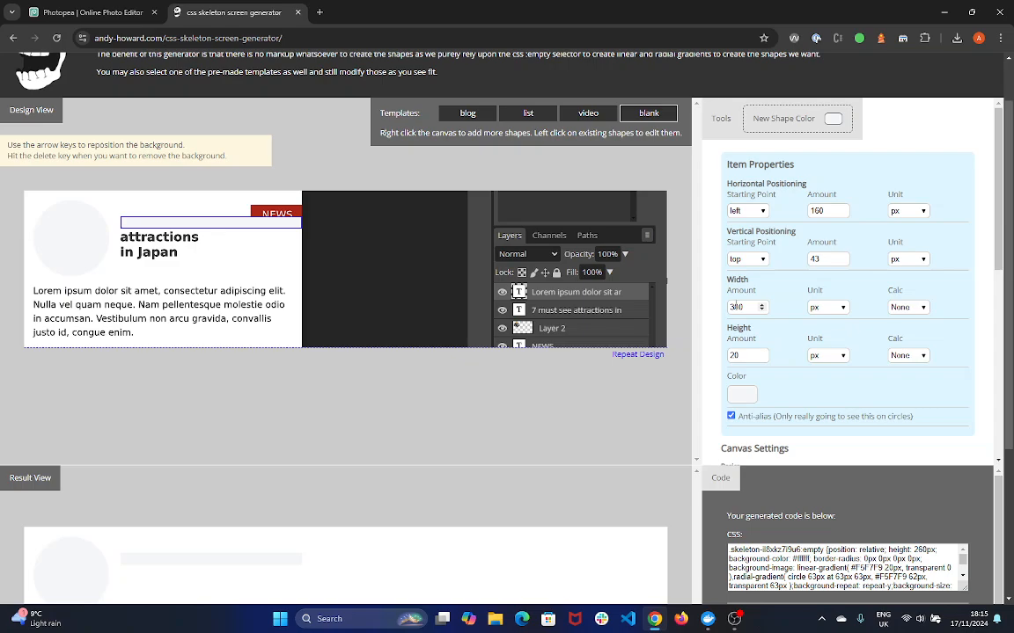
pyautogui.click(736, 307)
pyautogui.write('1')
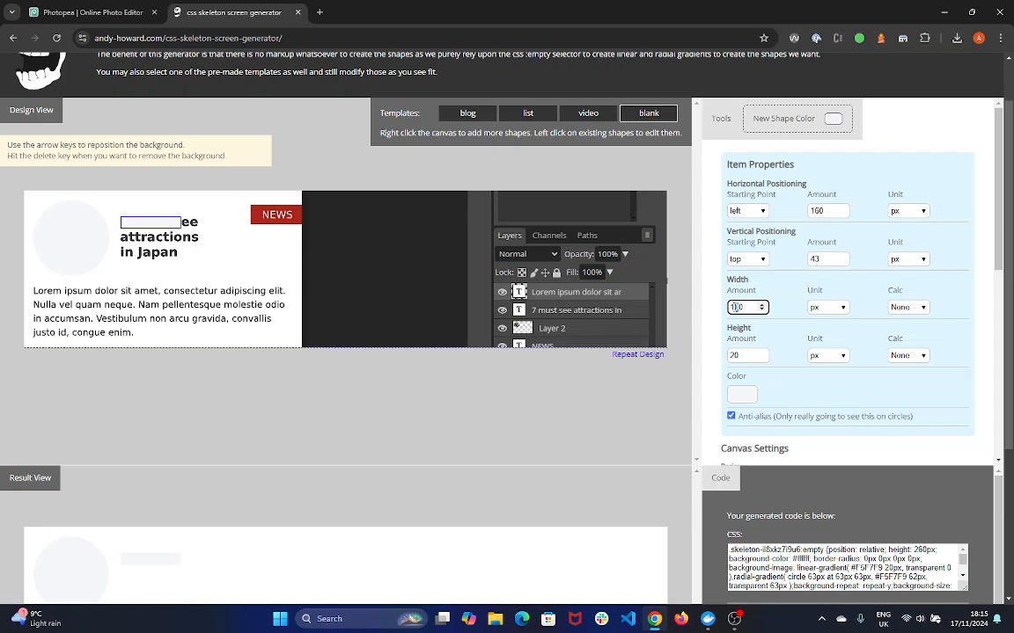
pyautogui.write('4')
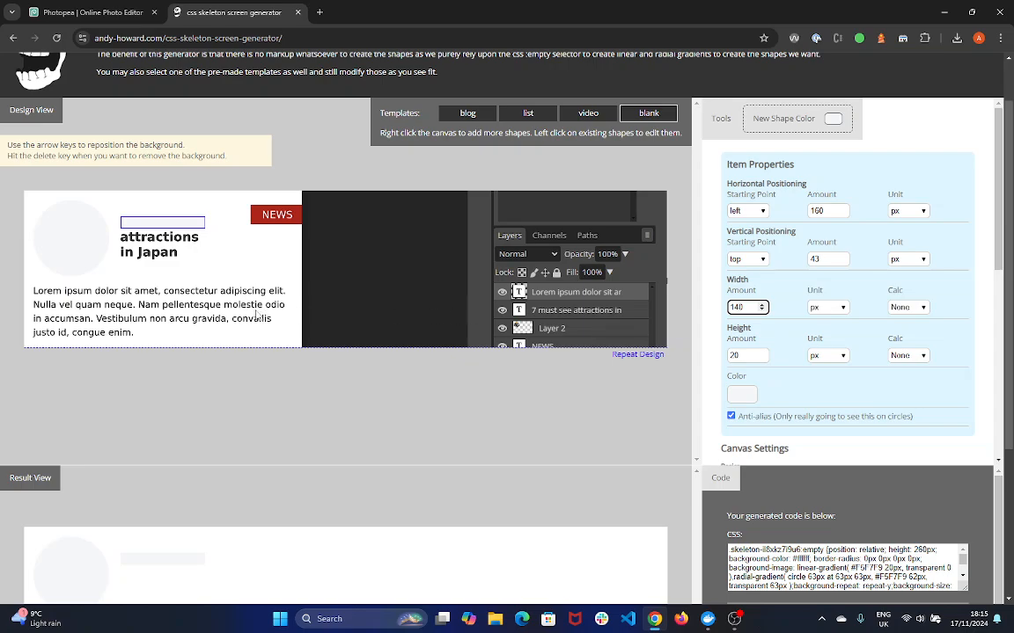
pyautogui.click(161, 246)
# Step: Set the first heading rectangle's height to 17 px, deselecting it to compare it with the text underneath
pyautogui.click(178, 227)
pyautogui.click(762, 358)
pyautogui.click(762, 359)
pyautogui.click(761, 358)
pyautogui.click(762, 358)
pyautogui.click(762, 358)
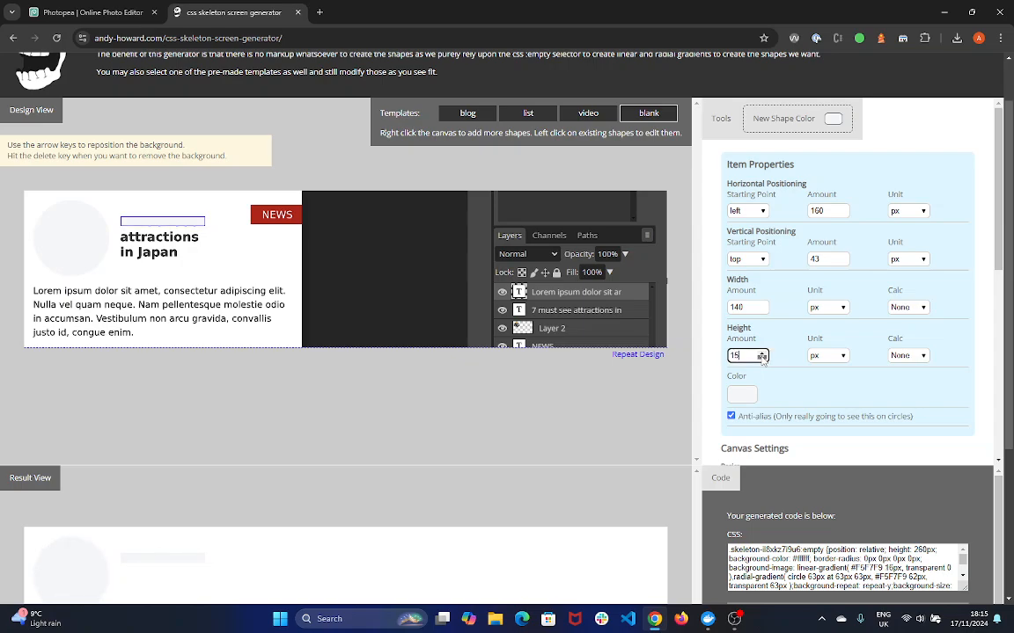
pyautogui.click(247, 262)
pyautogui.click(168, 222)
pyautogui.click(255, 233)
pyautogui.click(172, 223)
pyautogui.click(137, 242)
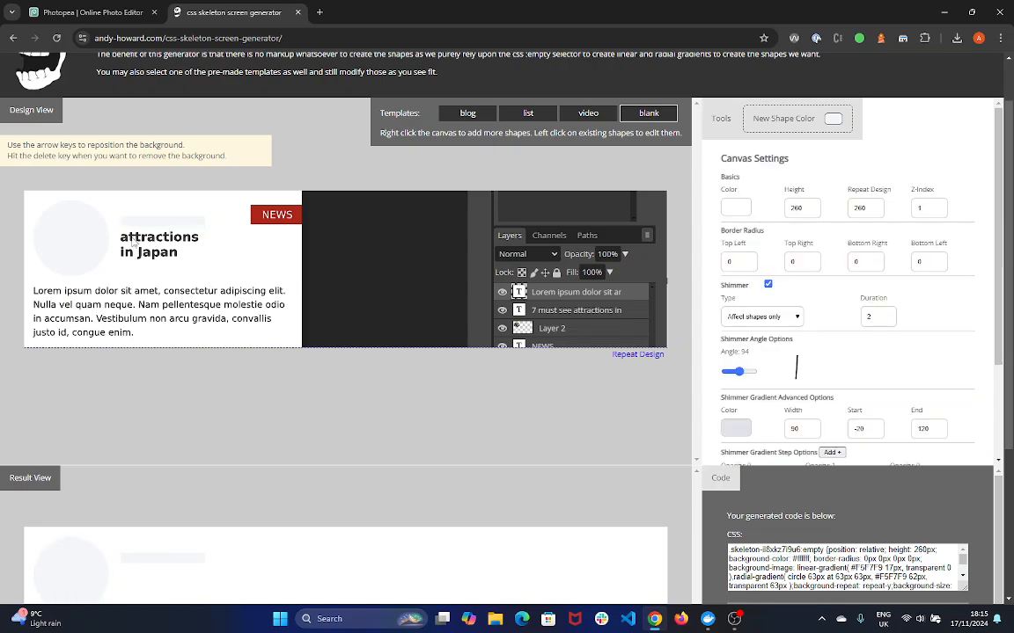
# Step: Add a second rectangle over the heading's "attractions" line, positioned 159 px from the left and 68 px from the top
pyautogui.rightClick(130, 222)
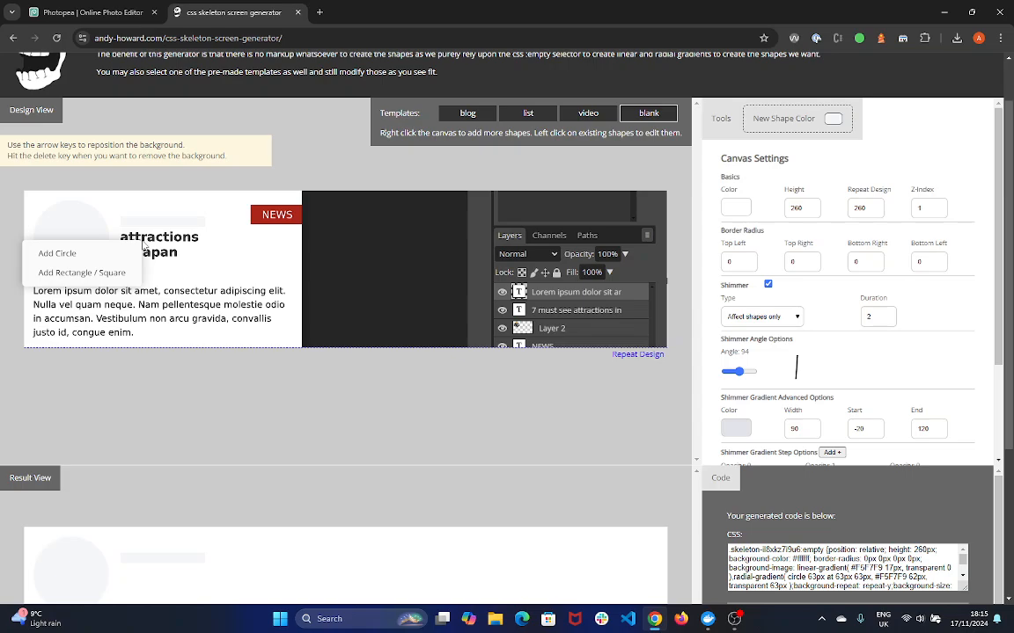
pyautogui.click(107, 276)
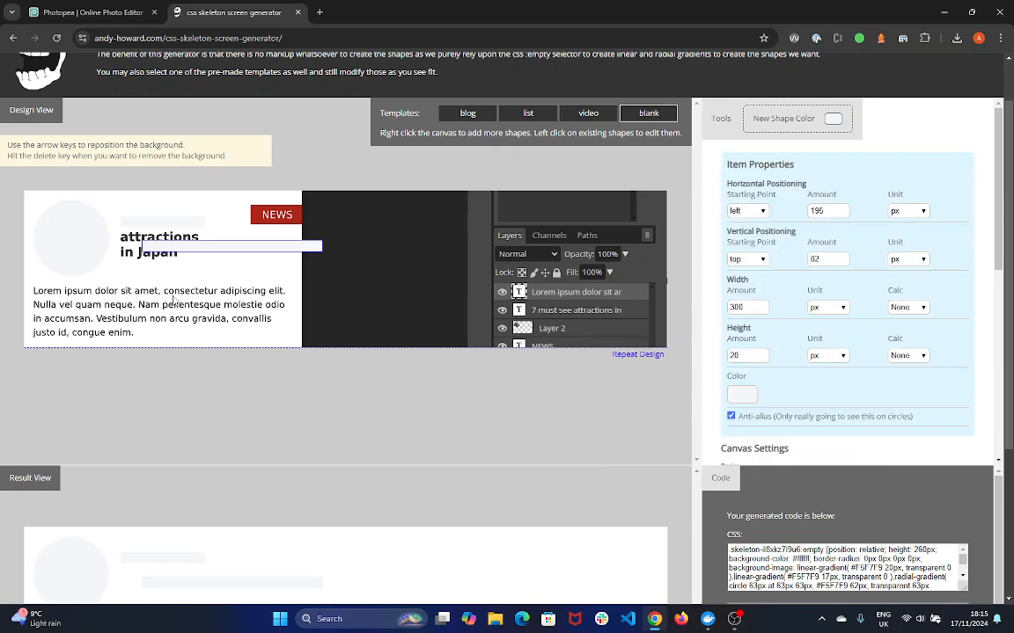
pyautogui.press('Up')
pyautogui.press('Up')
pyautogui.press('Up')
pyautogui.press('Up')
pyautogui.press('Up')
pyautogui.press('Up')
pyautogui.press('Up')
pyautogui.press('Up')
pyautogui.press('Up')
pyautogui.press('Up')
pyautogui.press('Up')
pyautogui.press('Up')
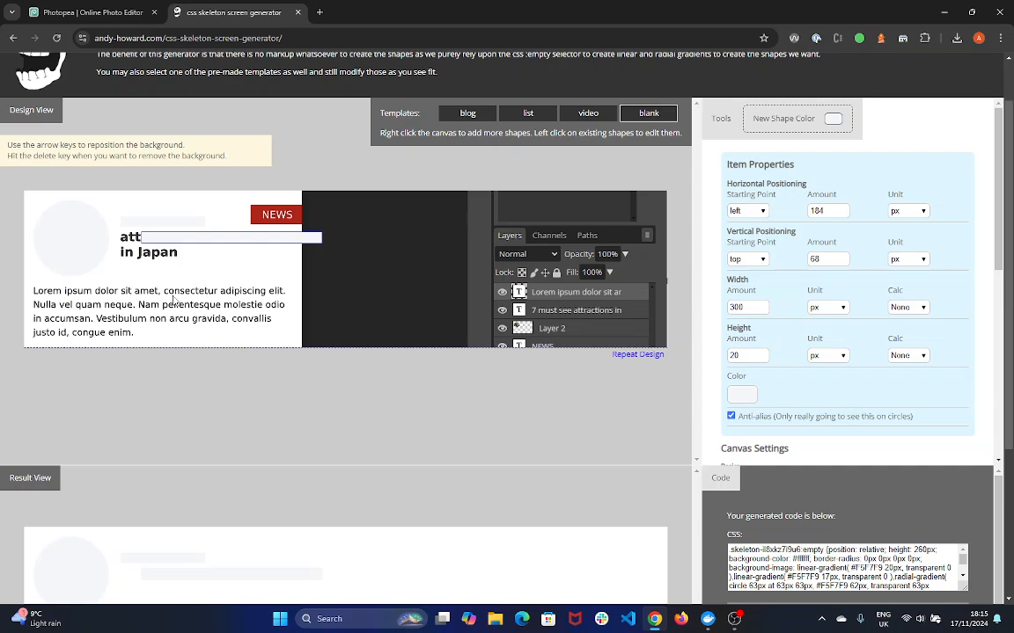
pyautogui.press('Left')
pyautogui.press('Left')
pyautogui.press('Left')
pyautogui.press('Left')
pyautogui.press('Left')
pyautogui.press('Left')
pyautogui.press('Left')
pyautogui.press('Left')
pyautogui.press('Left')
pyautogui.press('Left')
pyautogui.press('Left')
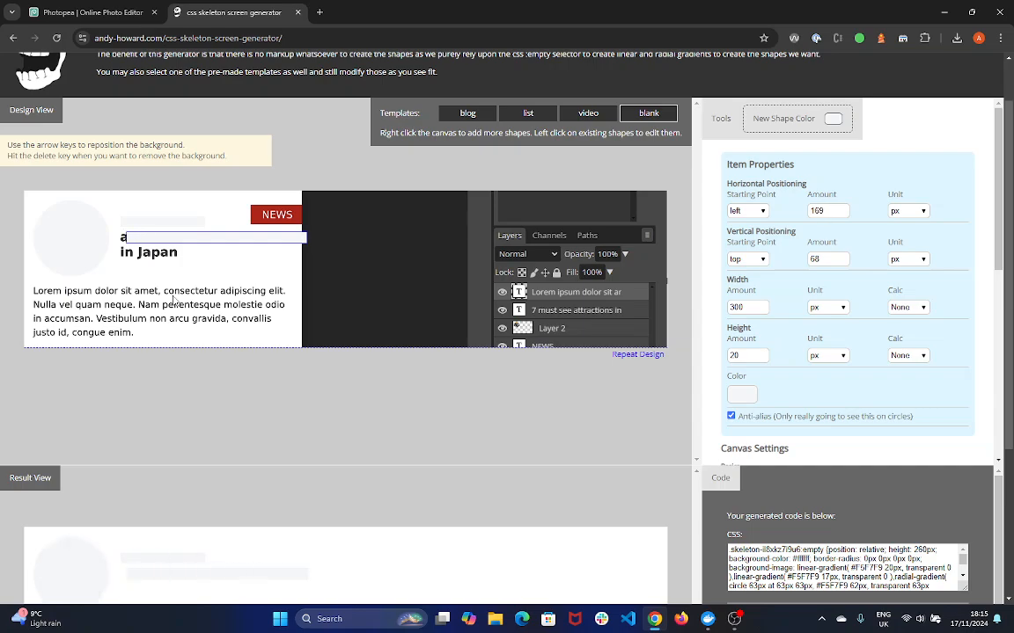
pyautogui.press('Left')
pyautogui.press('Left')
pyautogui.press('Left')
pyautogui.press('Left')
pyautogui.click(144, 263)
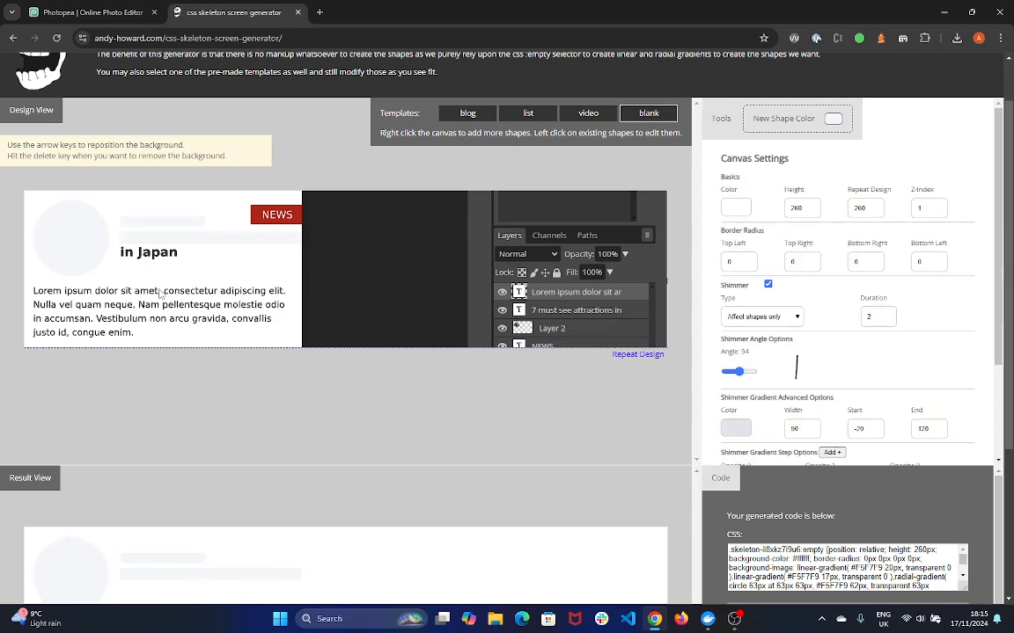
# Step: Set the second heading rectangle's height to 17 px and its width to 130 px
pyautogui.click(169, 235)
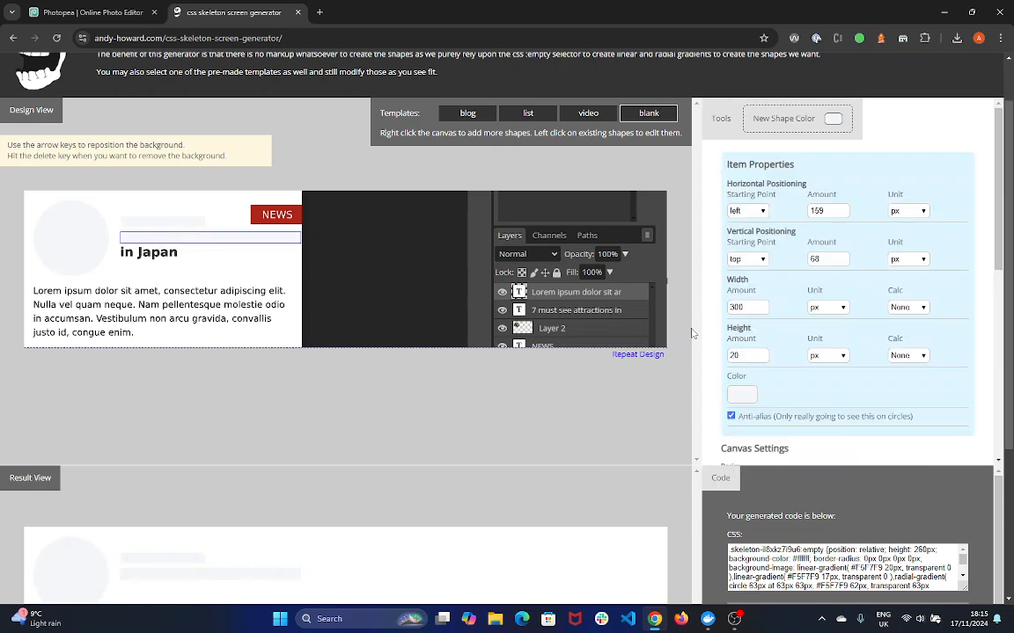
pyautogui.click(762, 359)
pyautogui.click(762, 359)
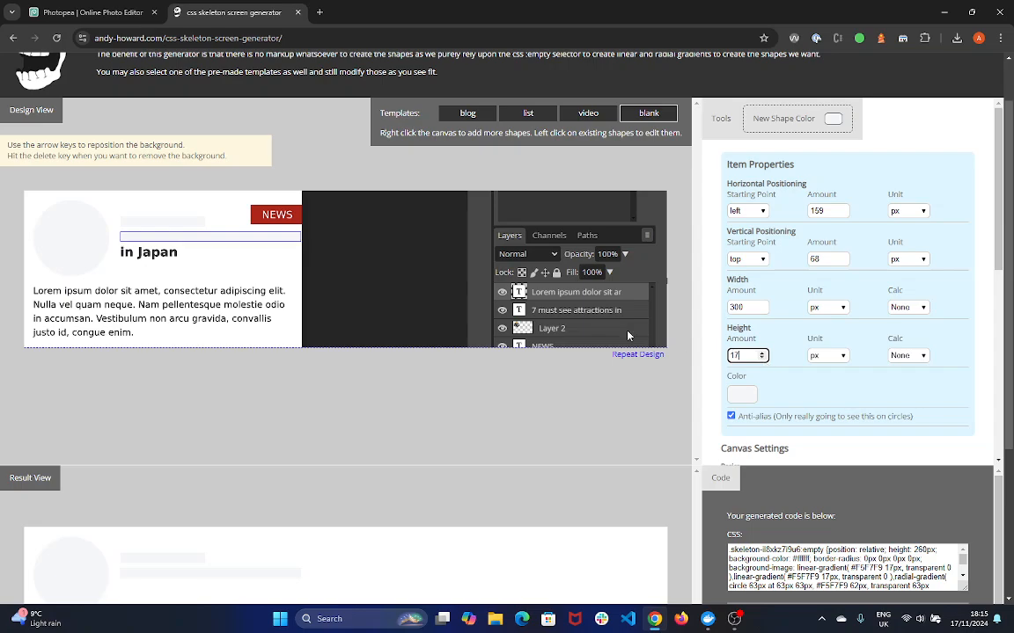
pyautogui.click(762, 359)
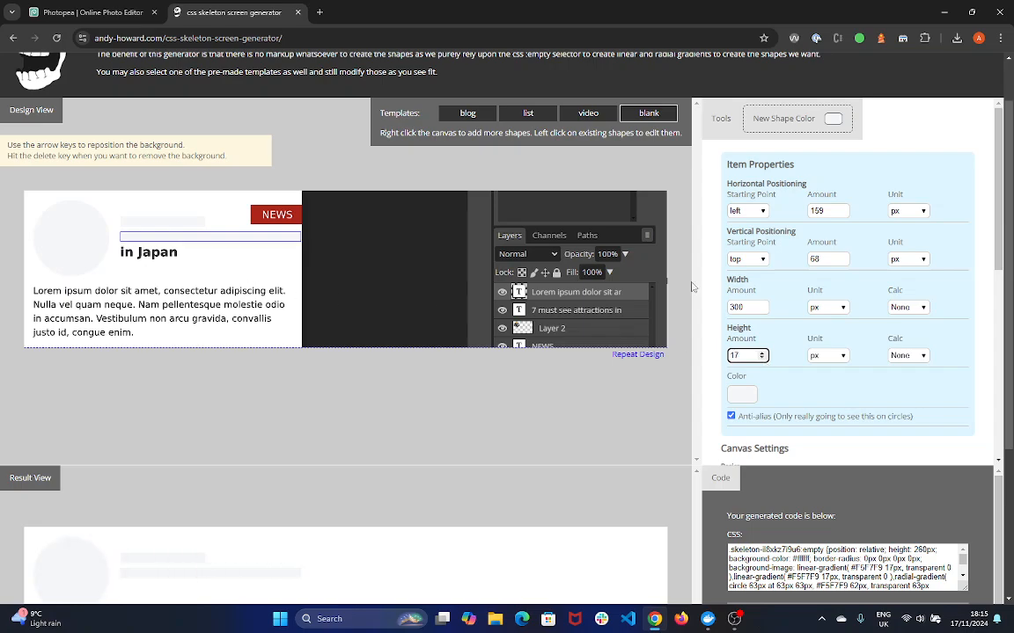
pyautogui.click(735, 307)
pyautogui.write('100')
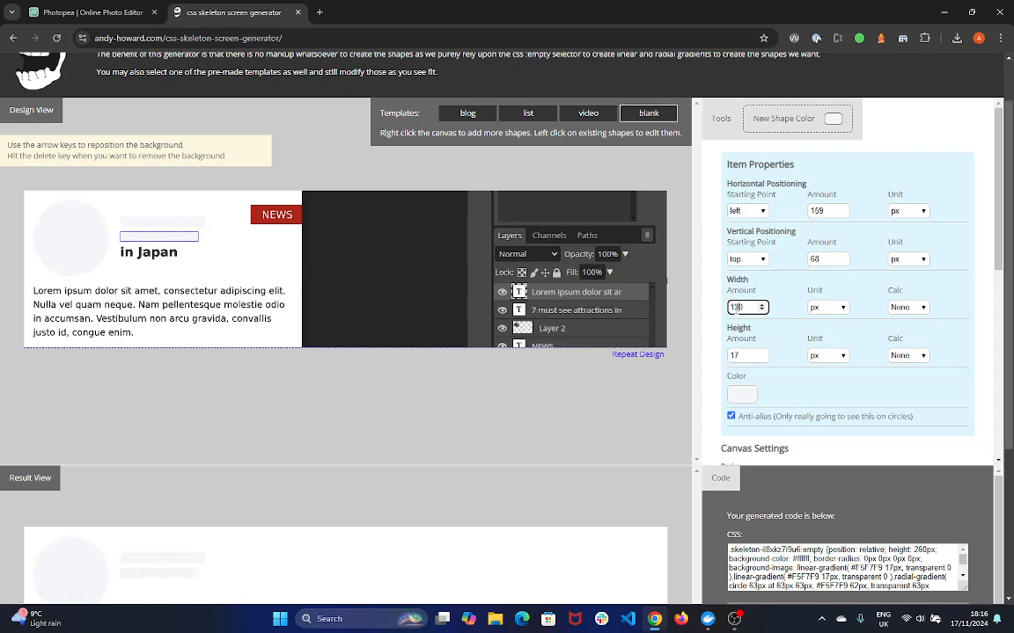
pyautogui.click(201, 272)
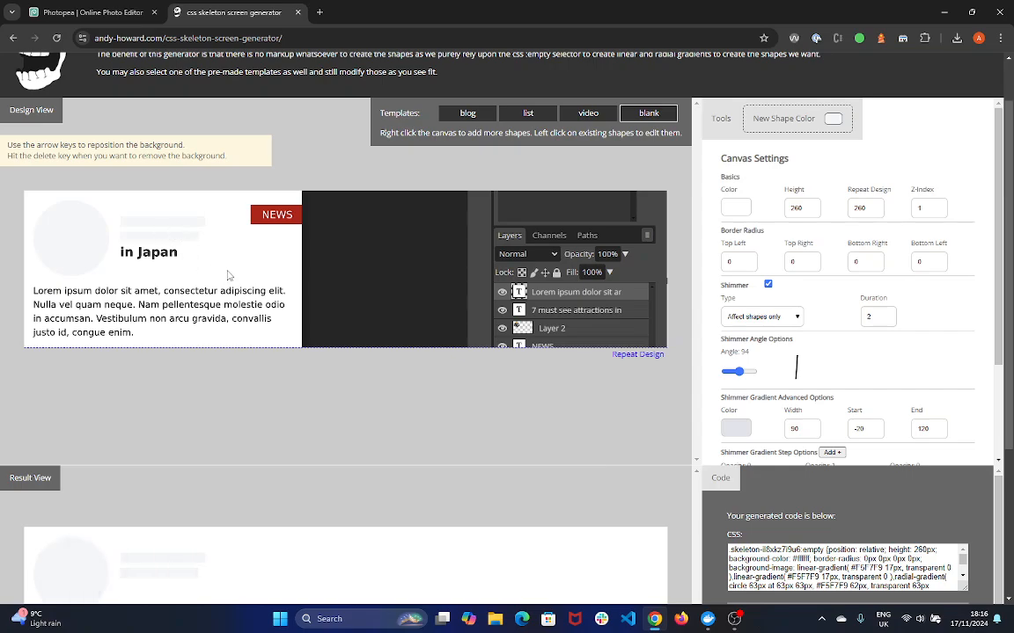
# Step: Align the second heading rectangle with the first by setting its left offset to 160 px
pyautogui.click(162, 225)
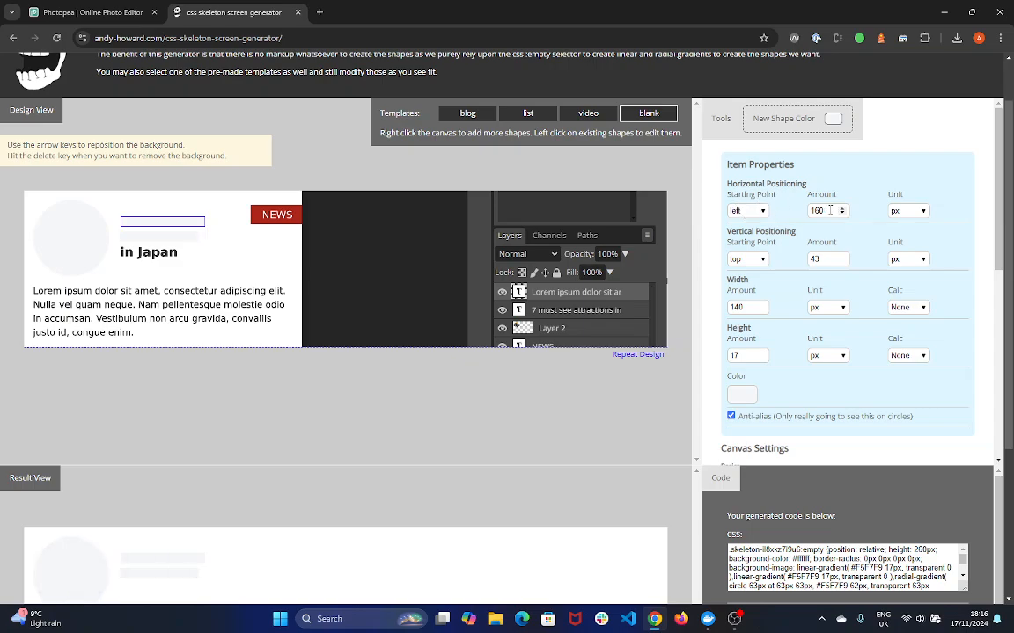
pyautogui.click(174, 239)
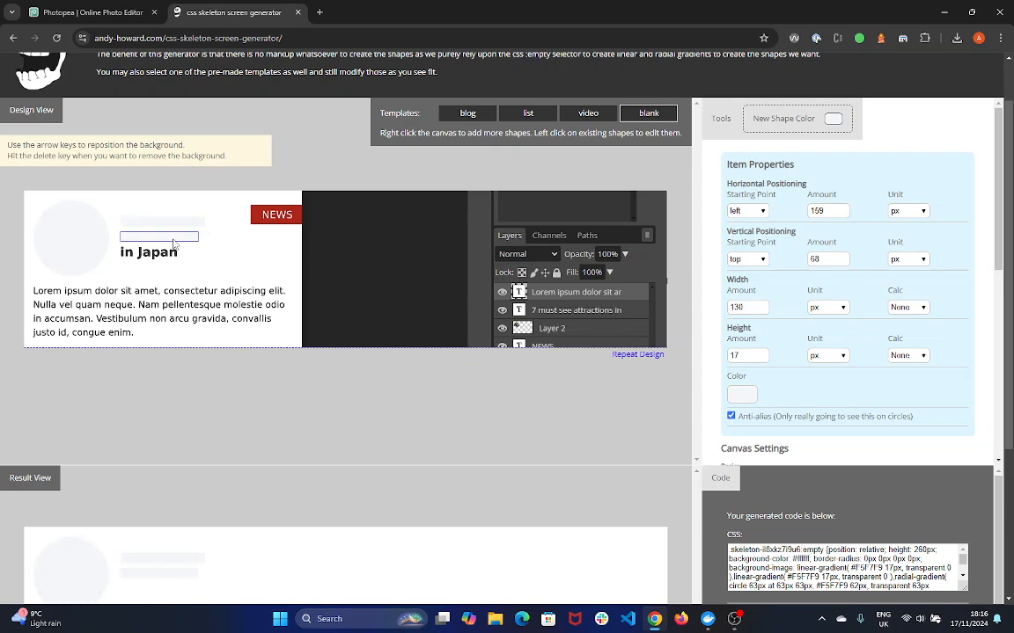
pyautogui.click(842, 209)
pyautogui.click(149, 260)
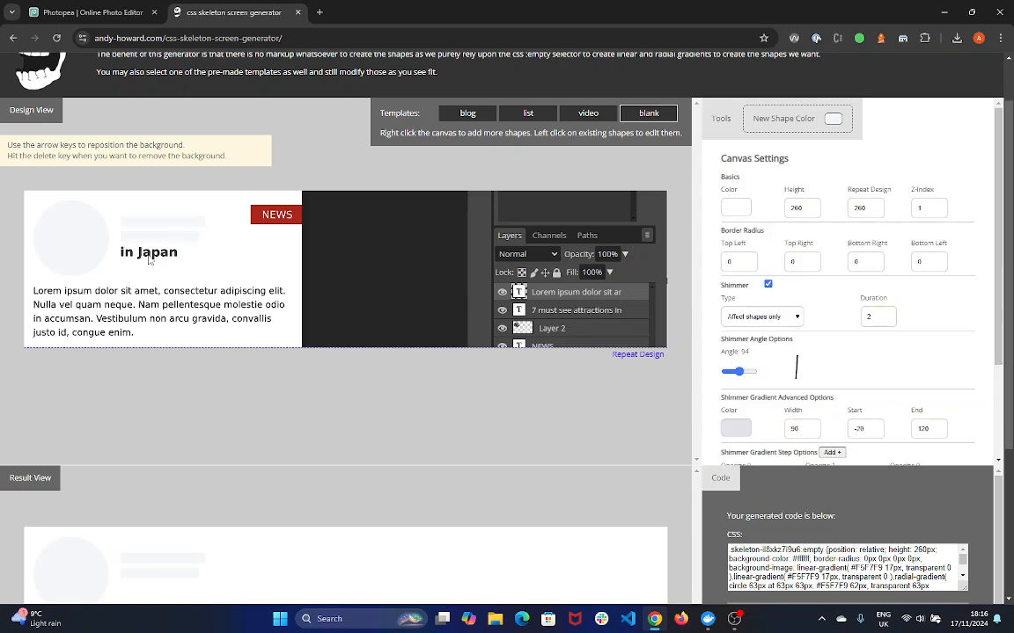
# Step: Add a third rectangle over the heading's "in Japan" line, positioned 160 px from the left and 93 px from the top
pyautogui.rightClick(149, 262)
pyautogui.click(88, 283)
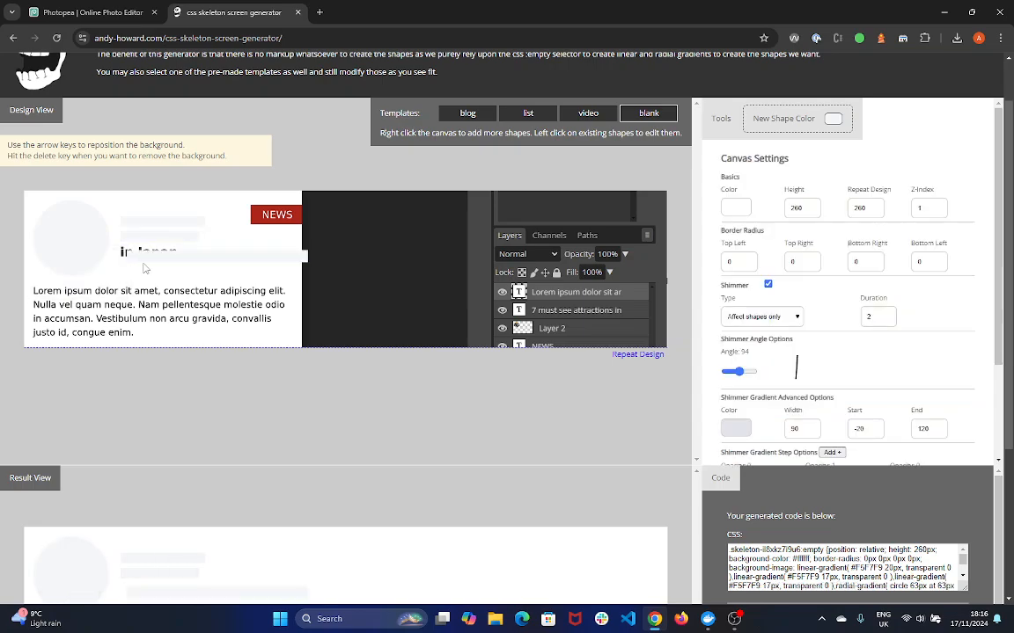
pyautogui.click(143, 256)
pyautogui.press('Up')
pyautogui.press('Up')
pyautogui.press('Up')
pyautogui.press('Up')
pyautogui.press('Up')
pyautogui.press('Up')
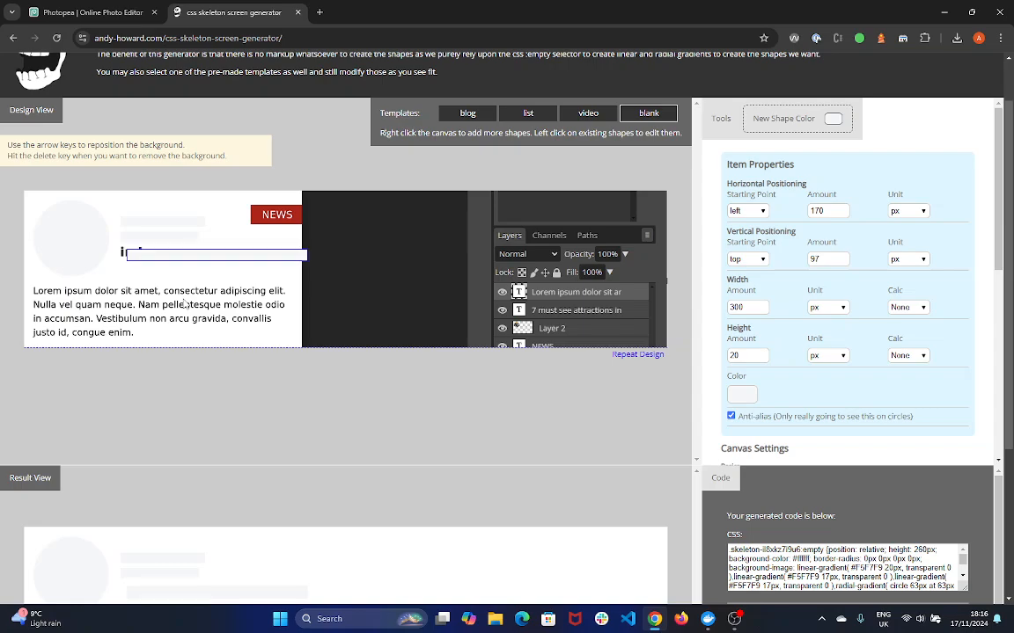
pyautogui.press('Left')
pyautogui.press('Left')
pyautogui.press('Left')
pyautogui.press('Left')
pyautogui.press('Left')
pyautogui.press('Left')
pyautogui.press('Left')
pyautogui.press('Left')
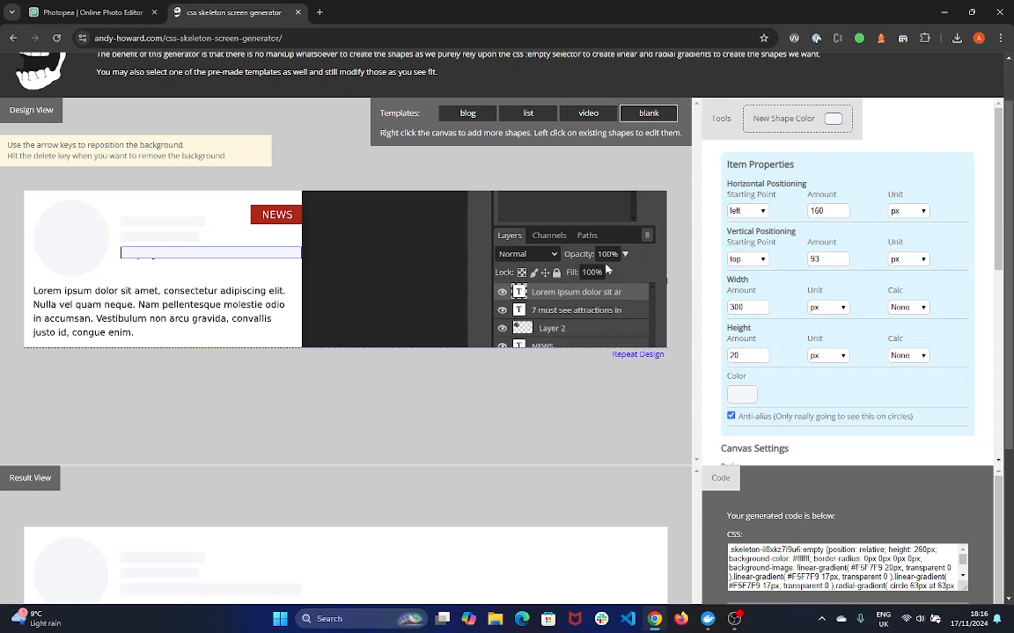
# Step: Set the width of the rectangle over the "in Japan" line to 94 px
pyautogui.doubleClick(734, 307)
pyautogui.write('100')
pyautogui.click(740, 286)
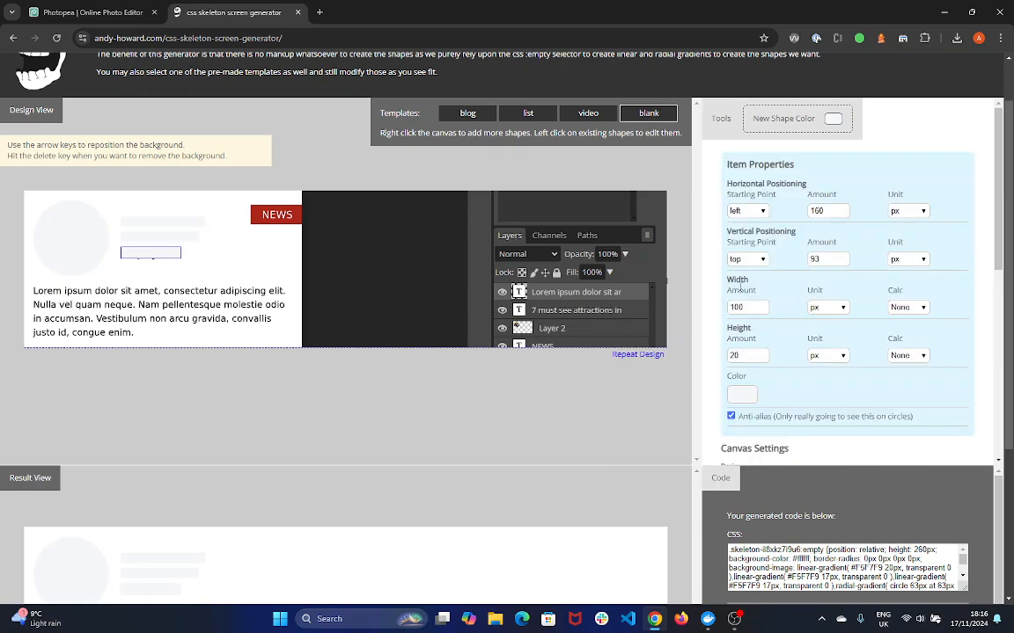
pyautogui.doubleClick(733, 307)
pyautogui.write('70')
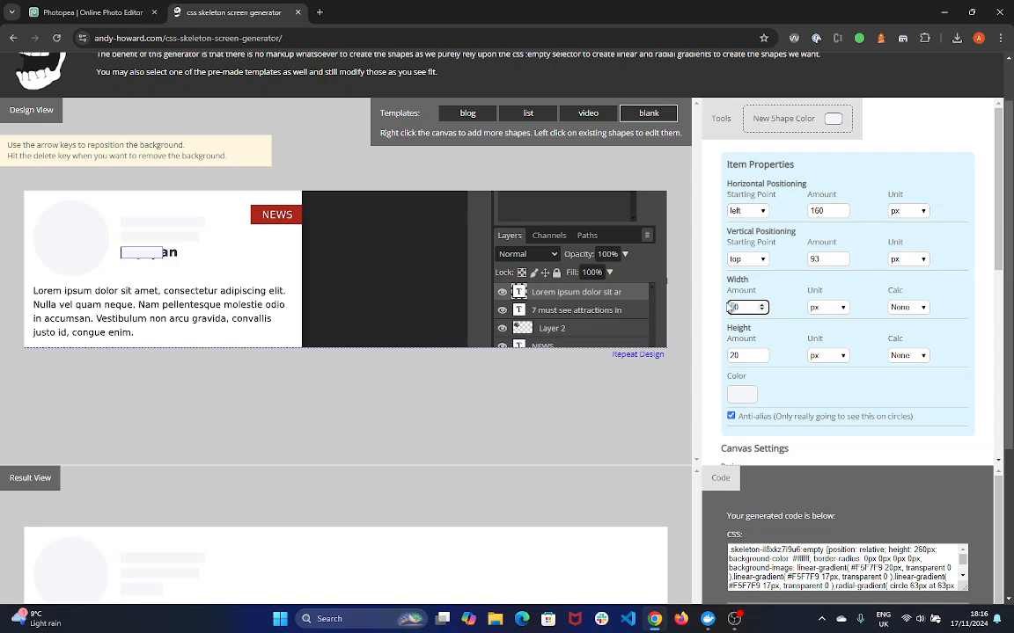
pyautogui.write('8')
pyautogui.moveTo(735, 306); pyautogui.dragTo(731, 307)
pyautogui.write('9')
# Step: Set the third heading rectangle's height to 17 px and its top offset to 93 px
pyautogui.click(762, 359)
pyautogui.click(762, 358)
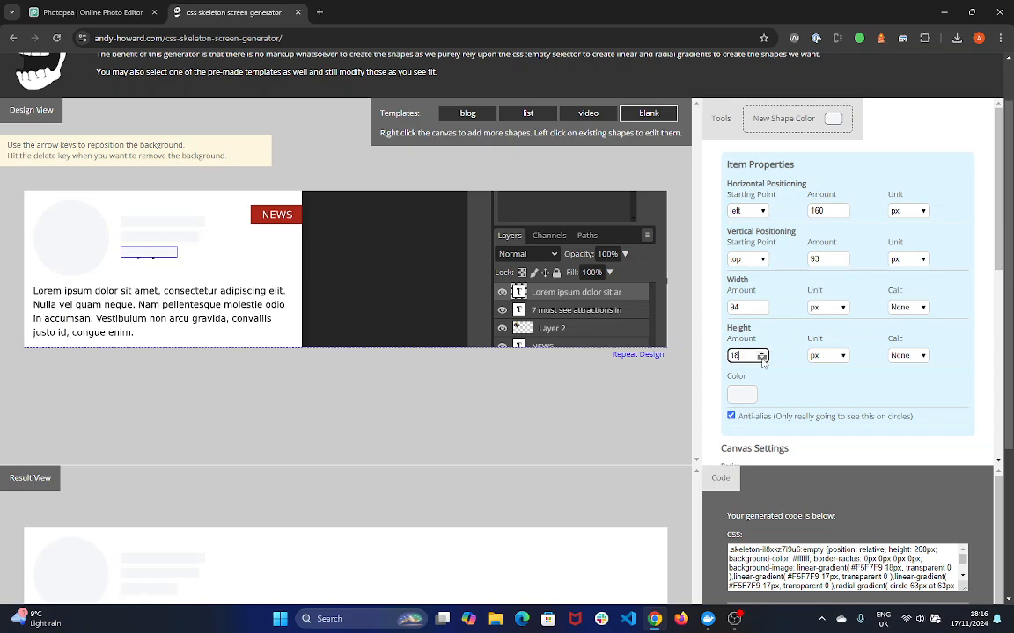
pyautogui.click(762, 358)
pyautogui.click(171, 255)
pyautogui.click(169, 255)
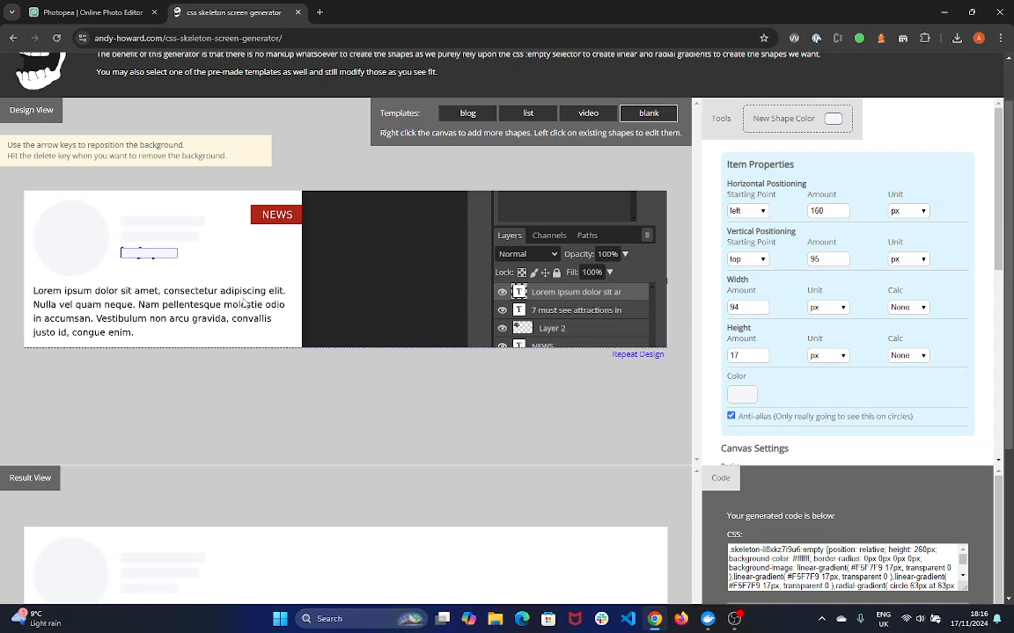
pyautogui.press('Up')
pyautogui.click(216, 273)
# Step: Compare the three heading rectangles with the underlying design and the rendered result
pyautogui.scroll(-2, 237, 314)
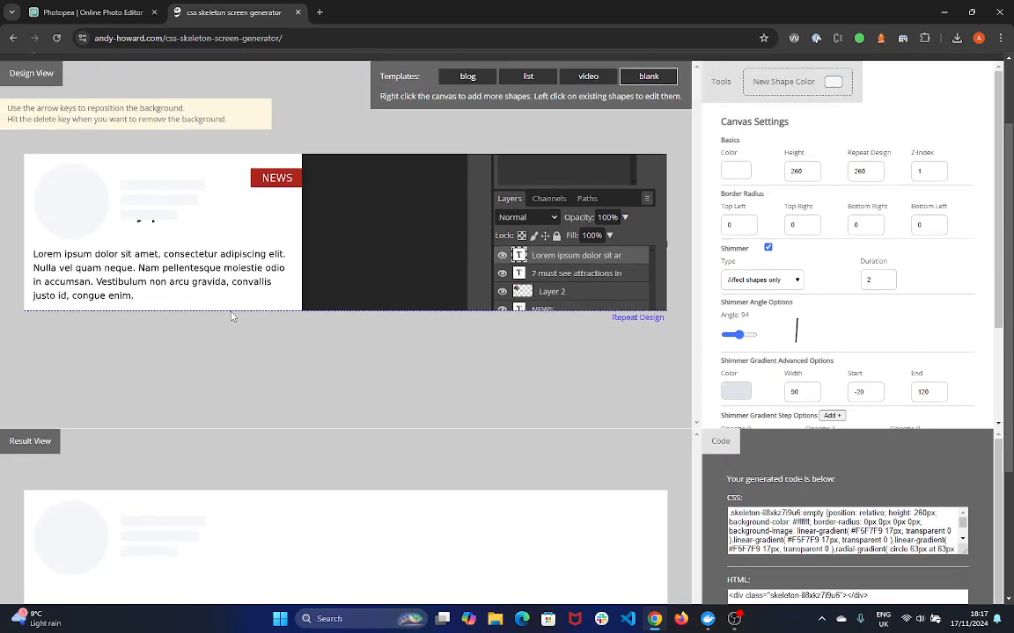
pyautogui.scroll(2, 229, 315)
pyautogui.click(171, 256)
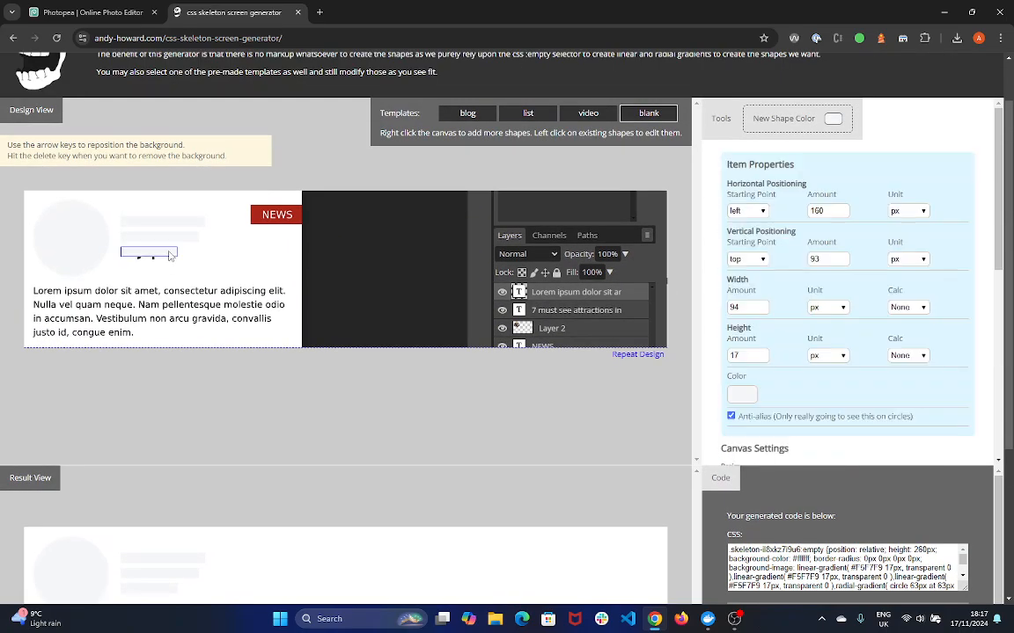
pyautogui.click(203, 255)
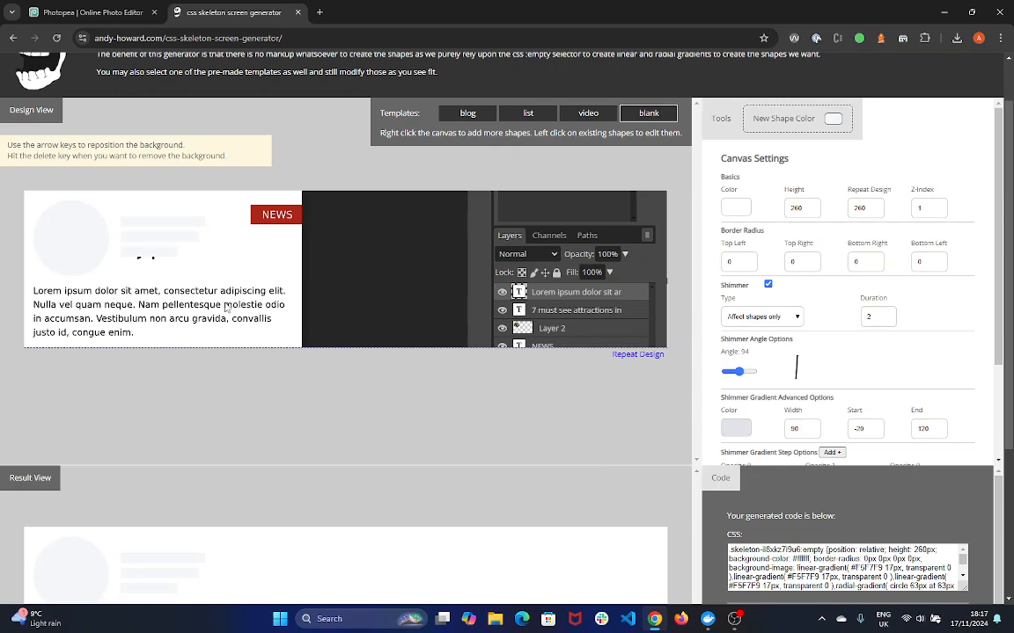
pyautogui.scroll(-2, 235, 311)
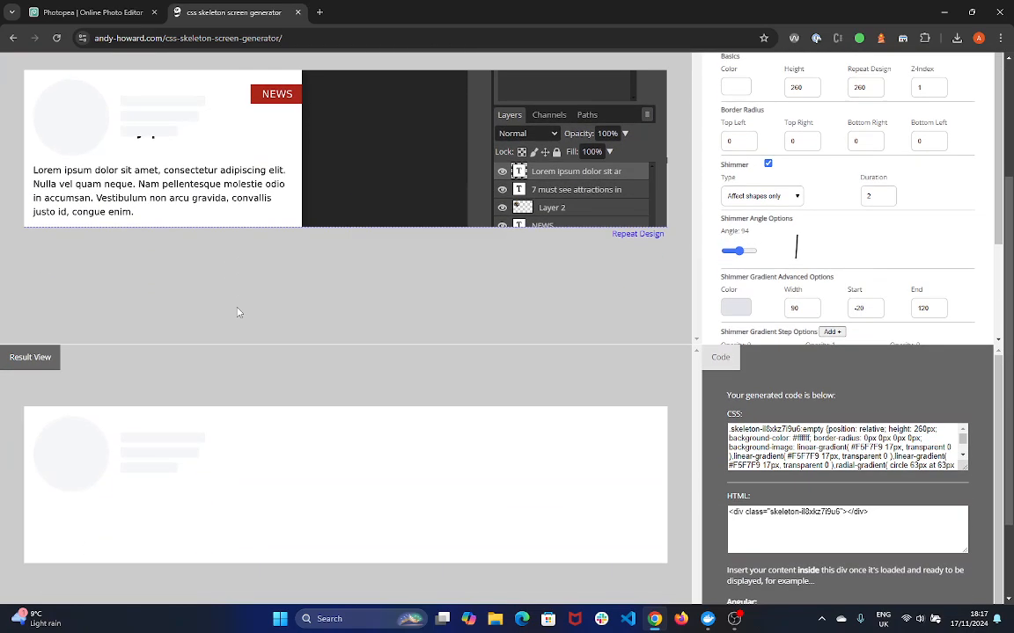
pyautogui.scroll(2, 237, 312)
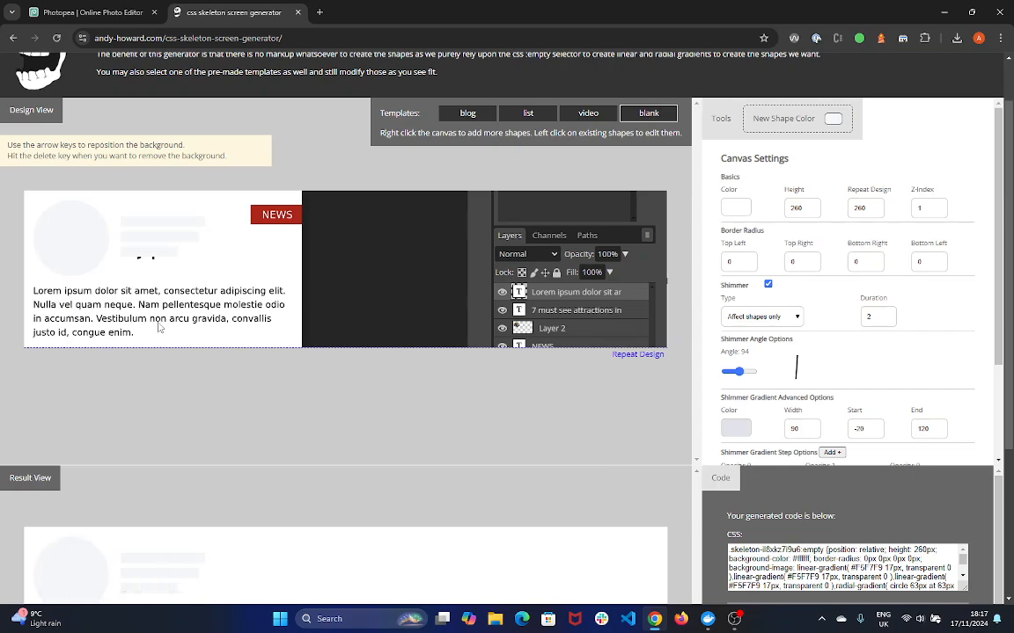
pyautogui.scroll(-2, 159, 327)
pyautogui.scroll(2, 199, 355)
# Step: Add a rectangle over the paragraph's first line, positioned 16 px from the left and 159 px from the top
pyautogui.rightClick(40, 297)
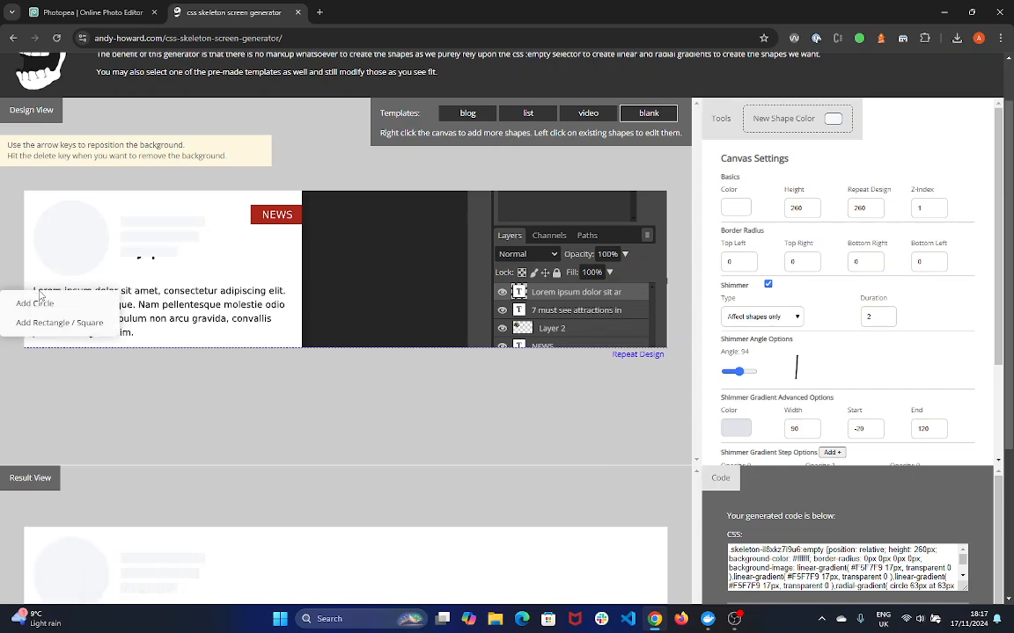
pyautogui.click(72, 327)
pyautogui.click(136, 302)
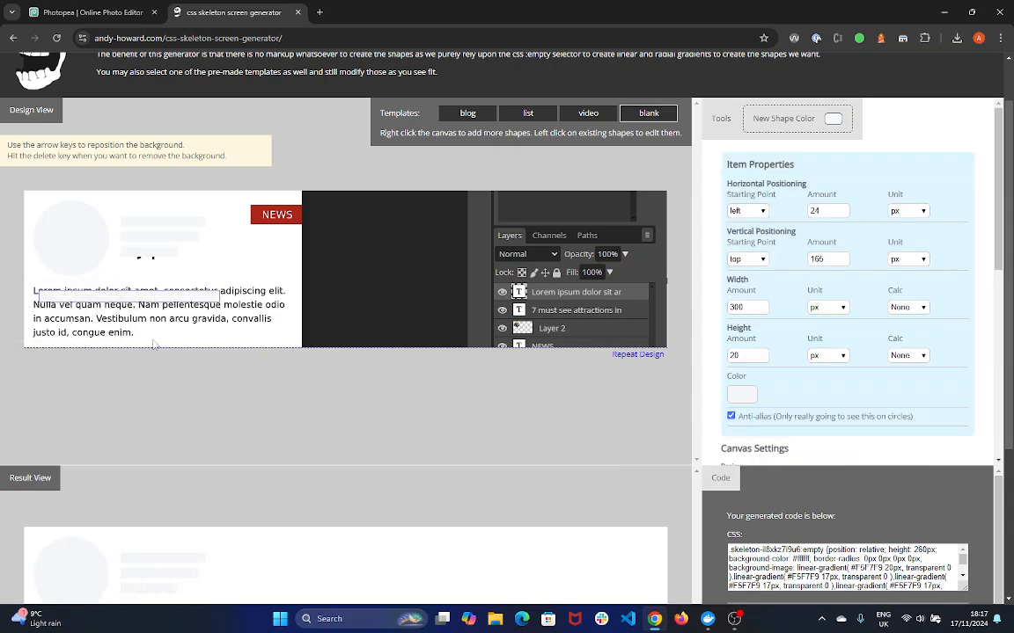
pyautogui.press('Up')
pyautogui.press('Up')
pyautogui.press('Up')
pyautogui.press('Up')
pyautogui.press('Up')
pyautogui.press('Up')
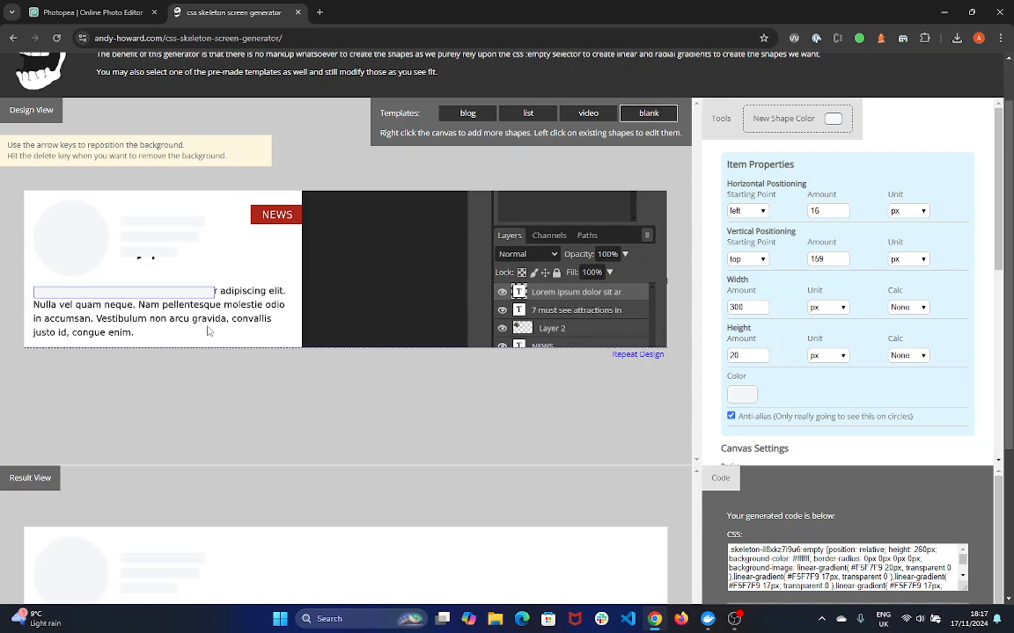
# Step: Set the paragraph rectangle's height to 14 px and check it against the text and the rendered result
pyautogui.click(762, 359)
pyautogui.click(762, 359)
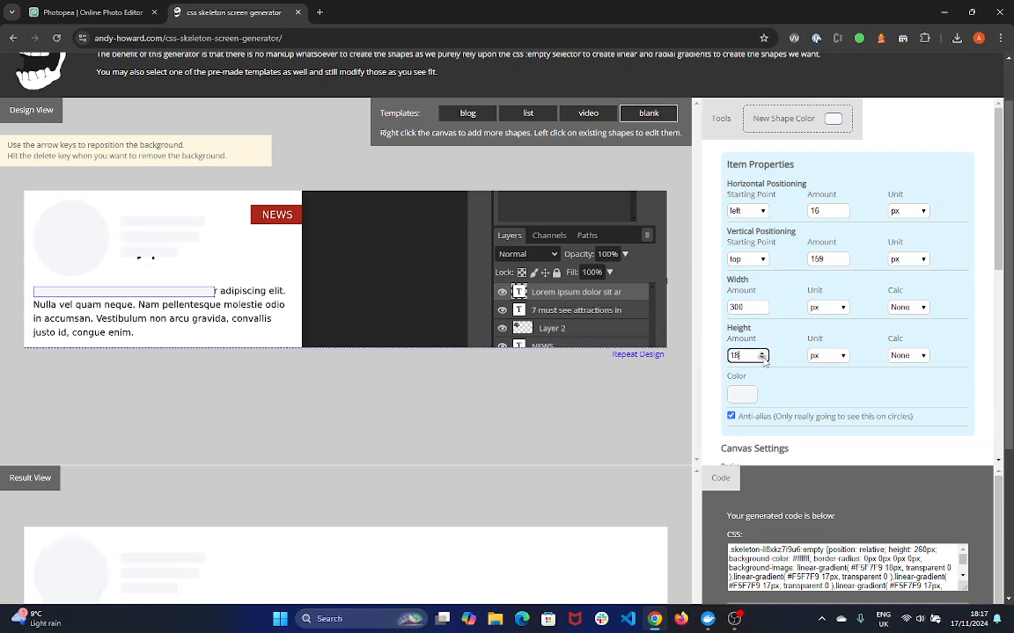
pyautogui.click(762, 359)
pyautogui.click(762, 359)
pyautogui.click(762, 358)
pyautogui.click(762, 358)
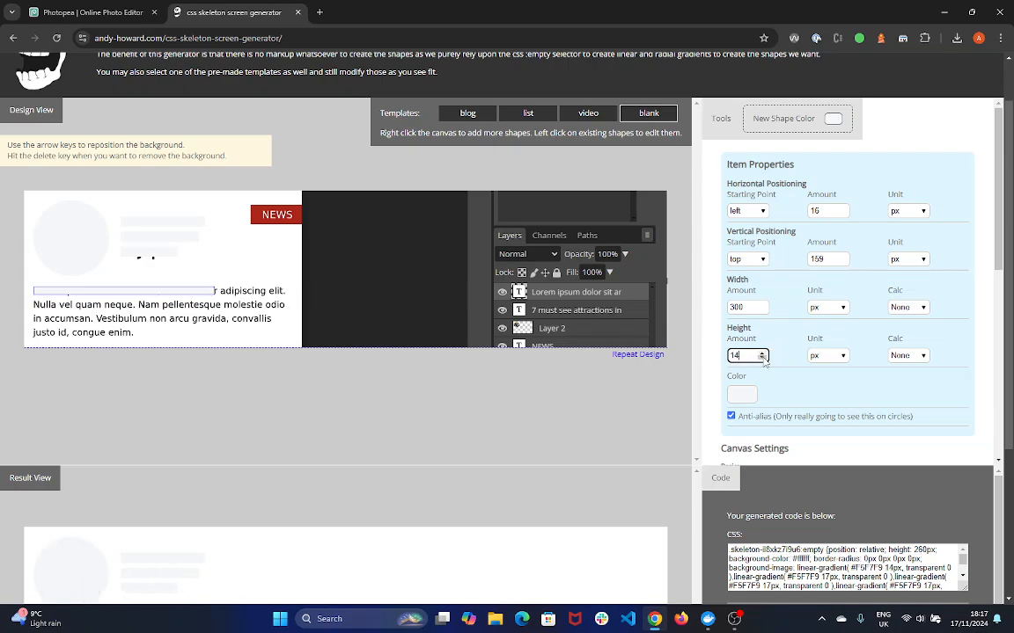
pyautogui.click(201, 320)
pyautogui.click(201, 298)
pyautogui.scroll(-3, 268, 390)
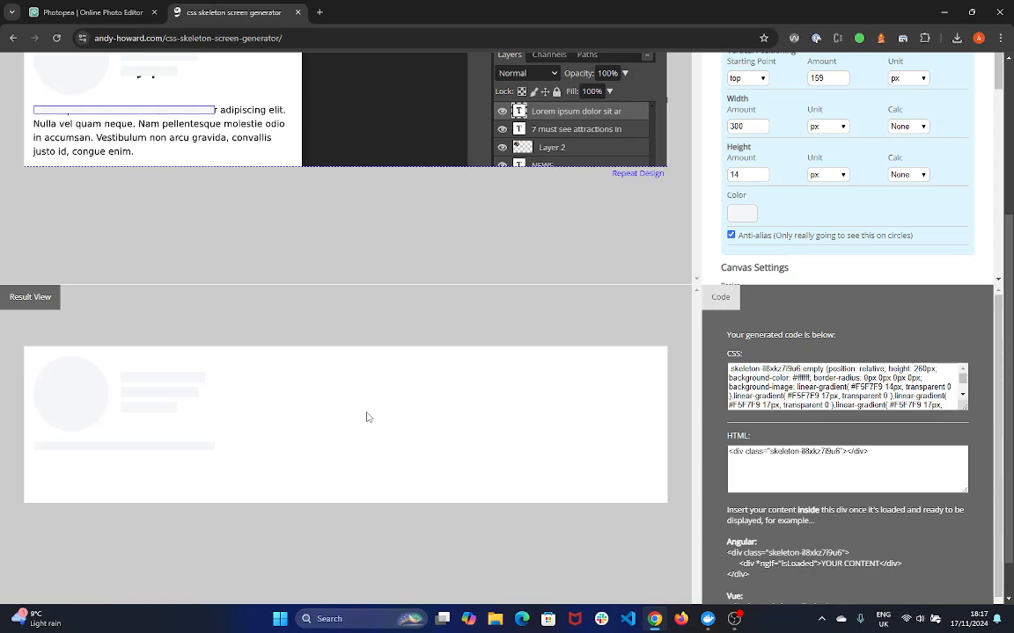
pyautogui.scroll(2, 368, 417)
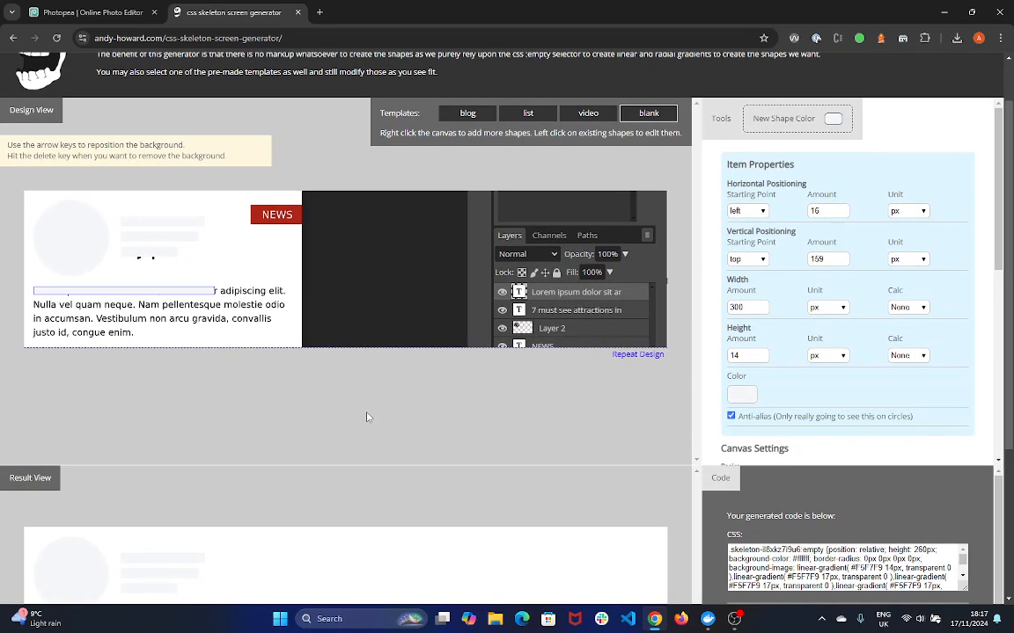
pyautogui.click(254, 310)
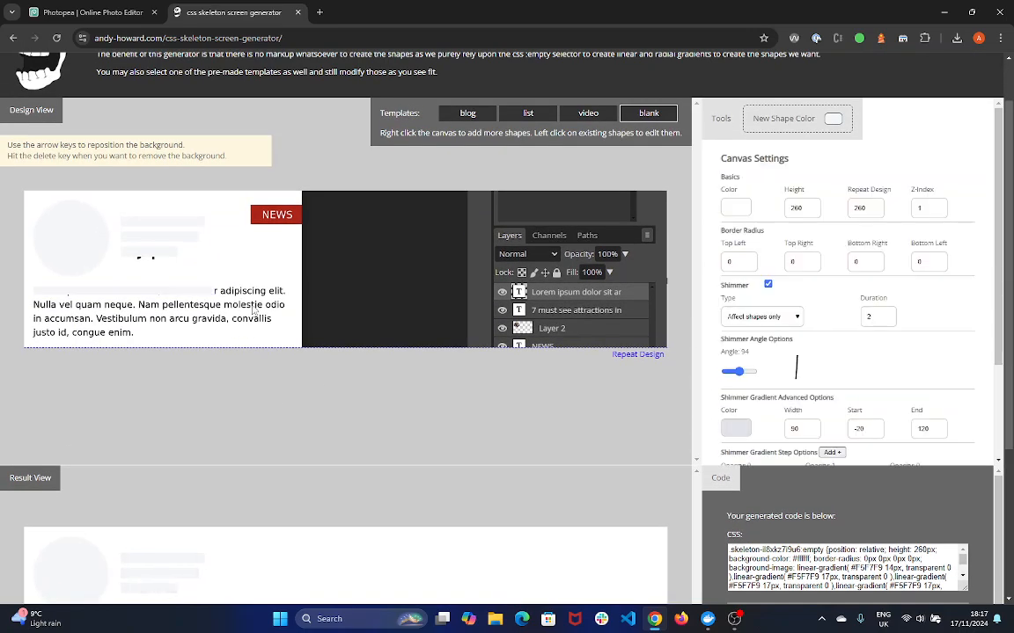
# Step: Change the paragraph rectangle's width unit to percent, set the width to 100%, and check the rendered result
pyautogui.click(150, 296)
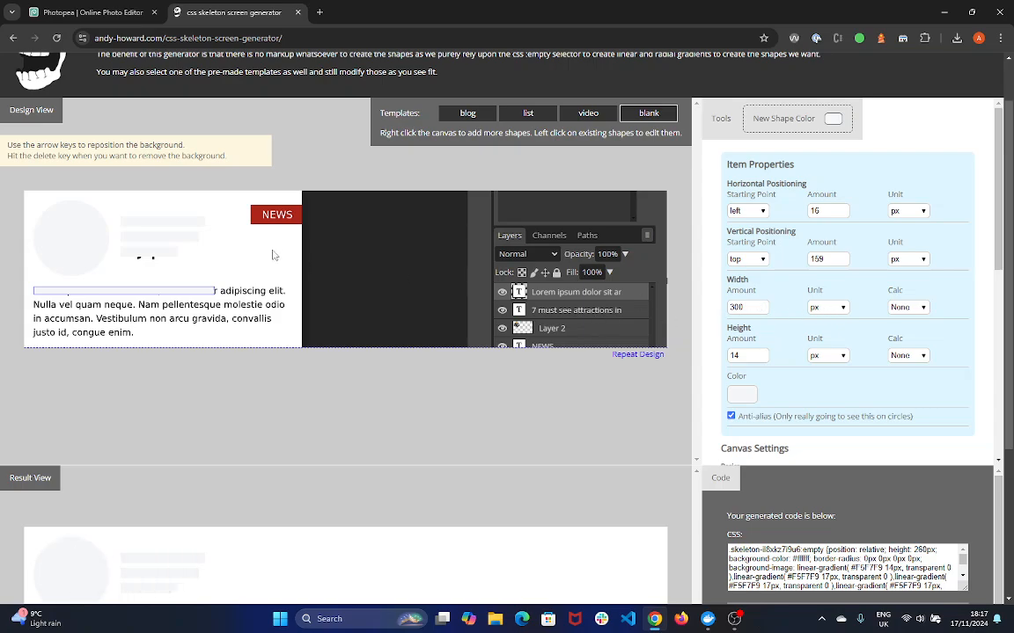
pyautogui.click(844, 309)
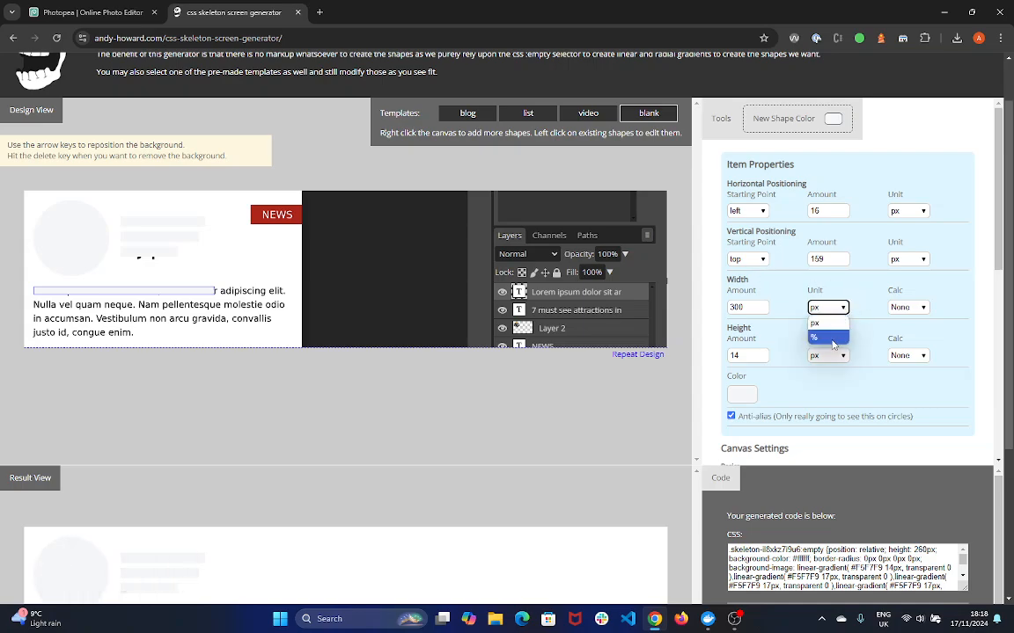
pyautogui.click(832, 338)
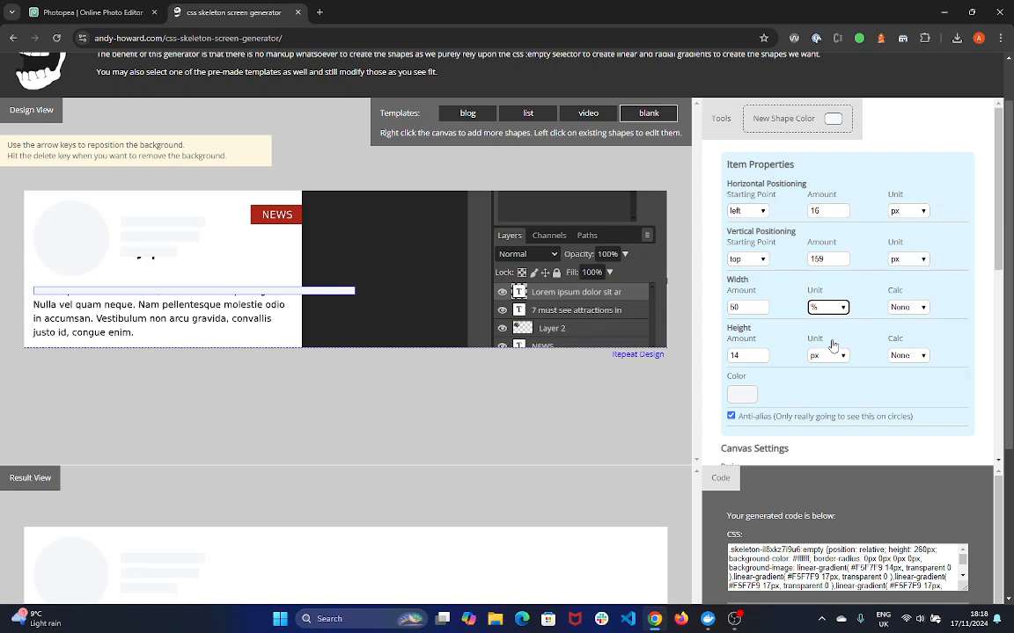
pyautogui.doubleClick(742, 306)
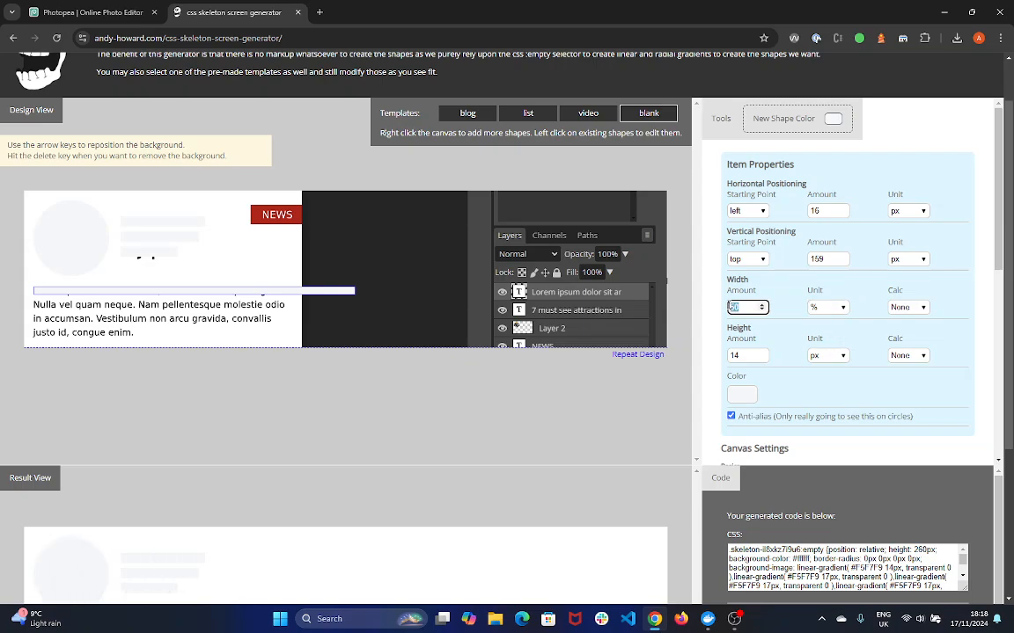
pyautogui.write('100')
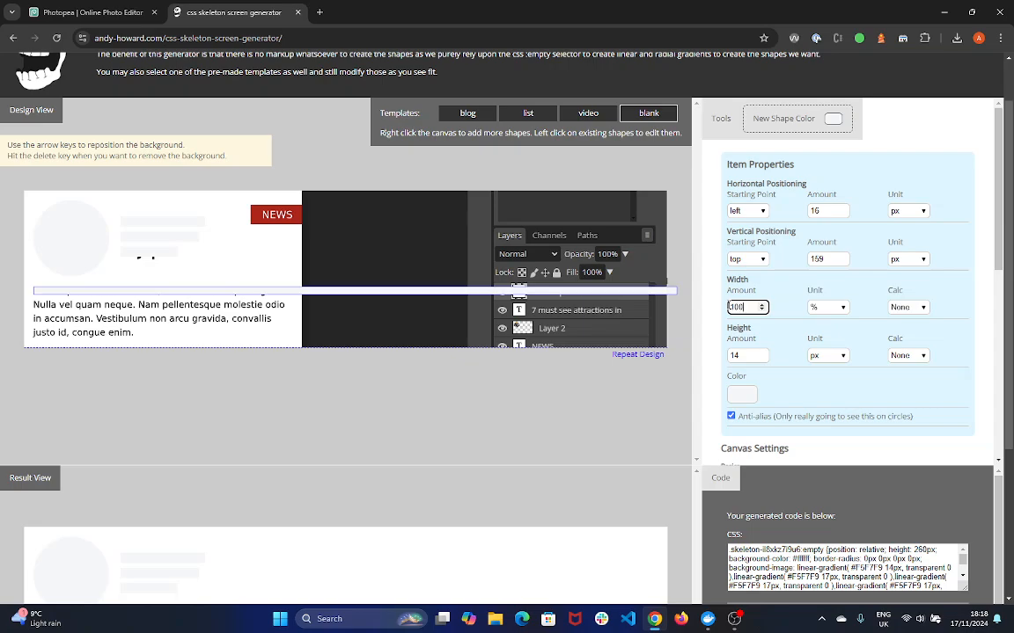
pyautogui.click(424, 410)
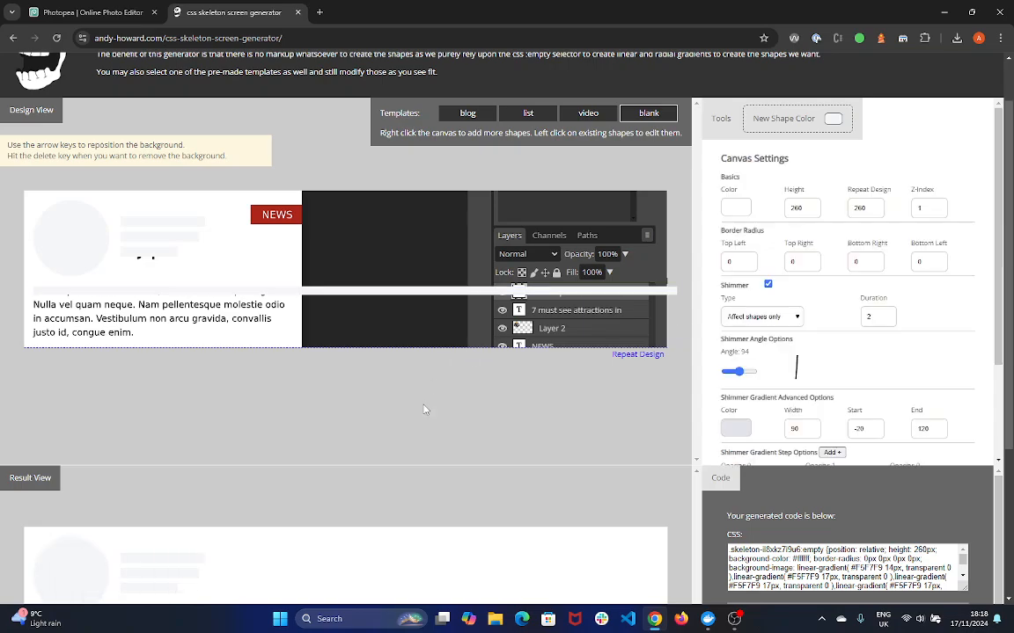
pyautogui.scroll(-3, 413, 439)
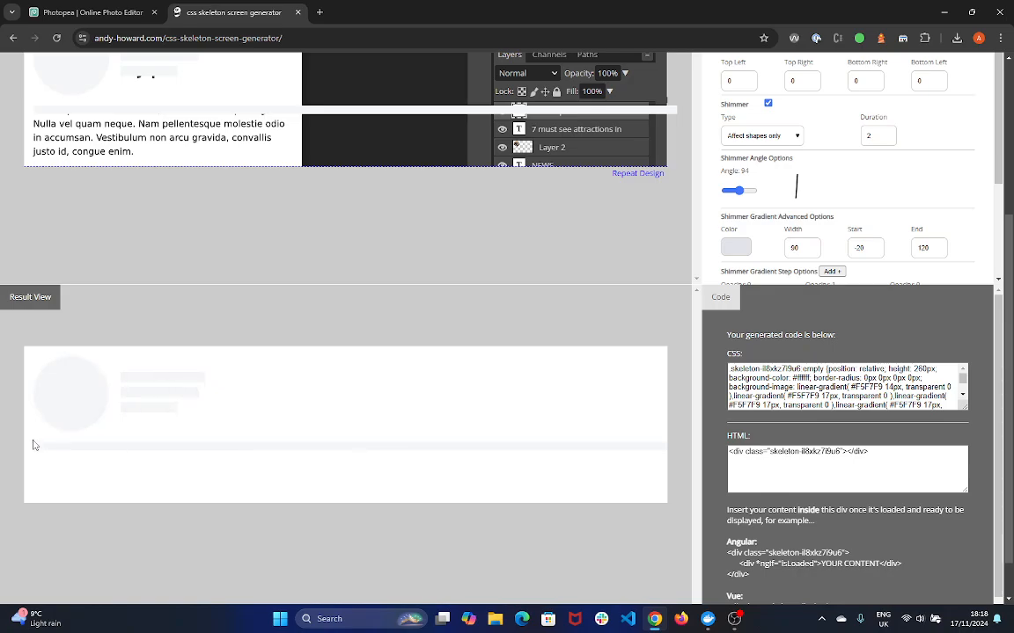
pyautogui.scroll(3, 459, 472)
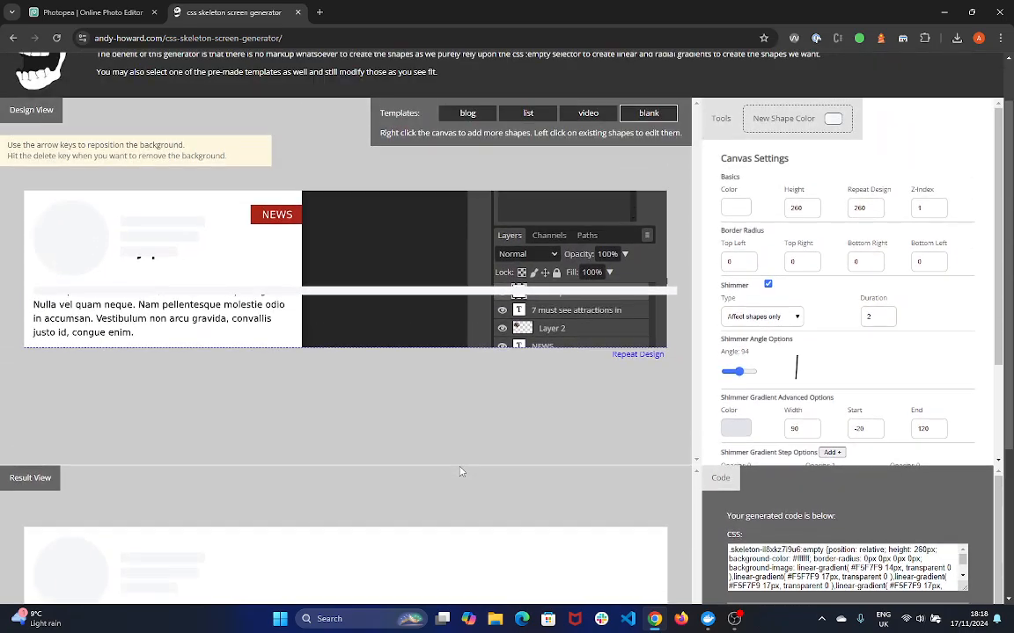
# Step: Set the first paragraph rectangle's width to 100% minus 32 px and compare the rendered result with the design
pyautogui.click(451, 291)
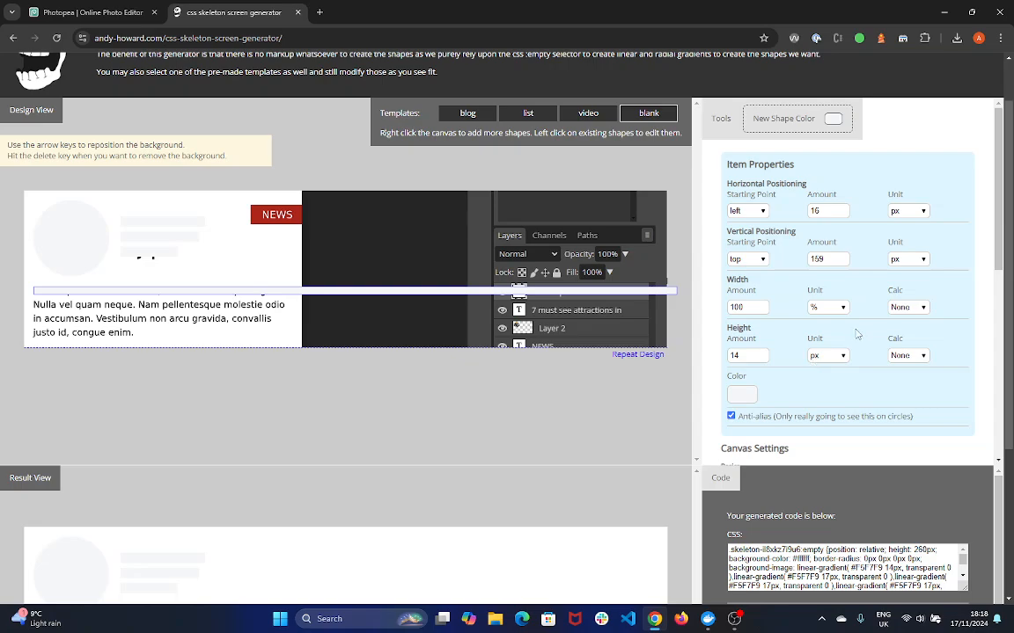
pyautogui.click(908, 307)
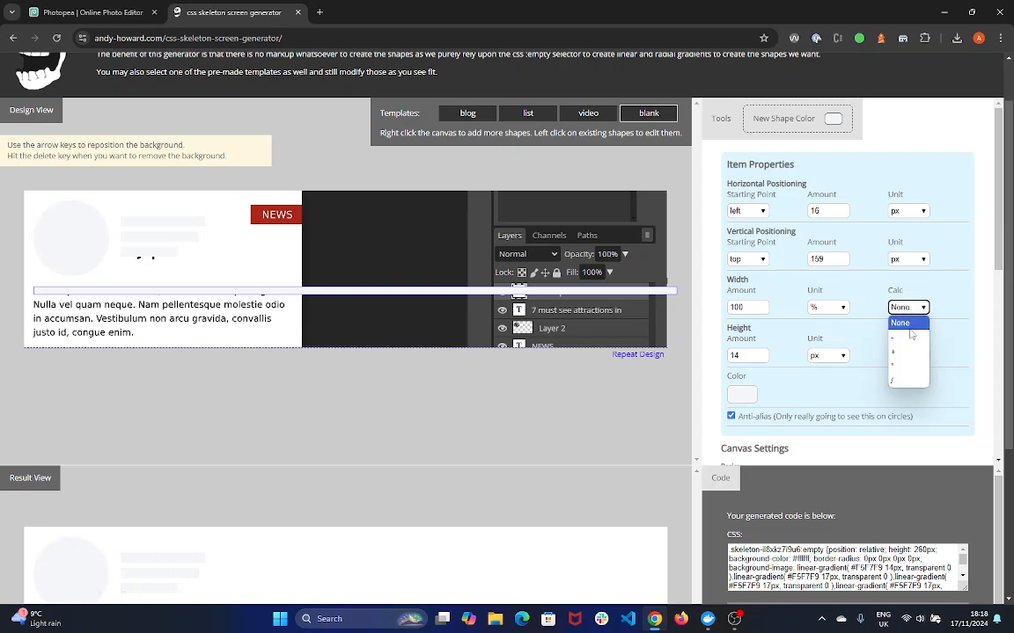
pyautogui.click(910, 336)
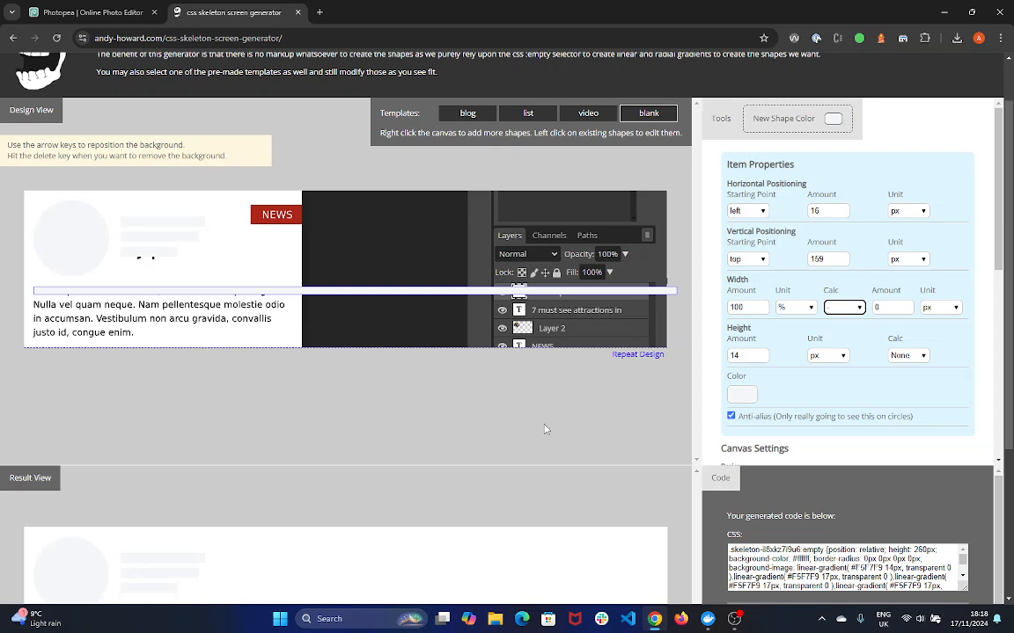
pyautogui.scroll(-3, 581, 421)
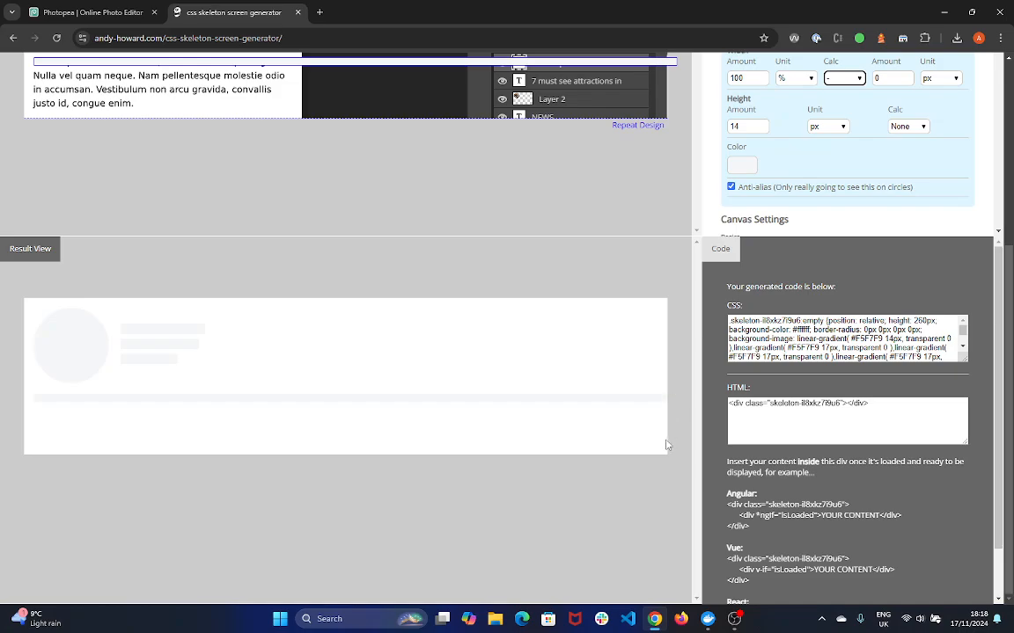
pyautogui.scroll(4, 666, 445)
pyautogui.click(883, 368)
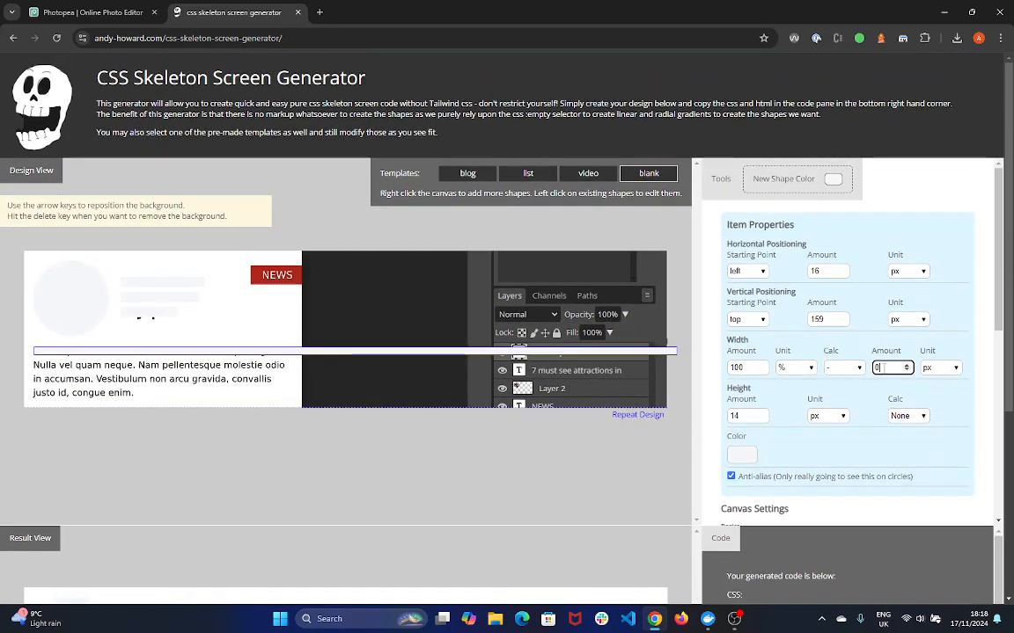
pyautogui.write('32')
pyautogui.click(545, 489)
pyautogui.scroll(-3, 544, 488)
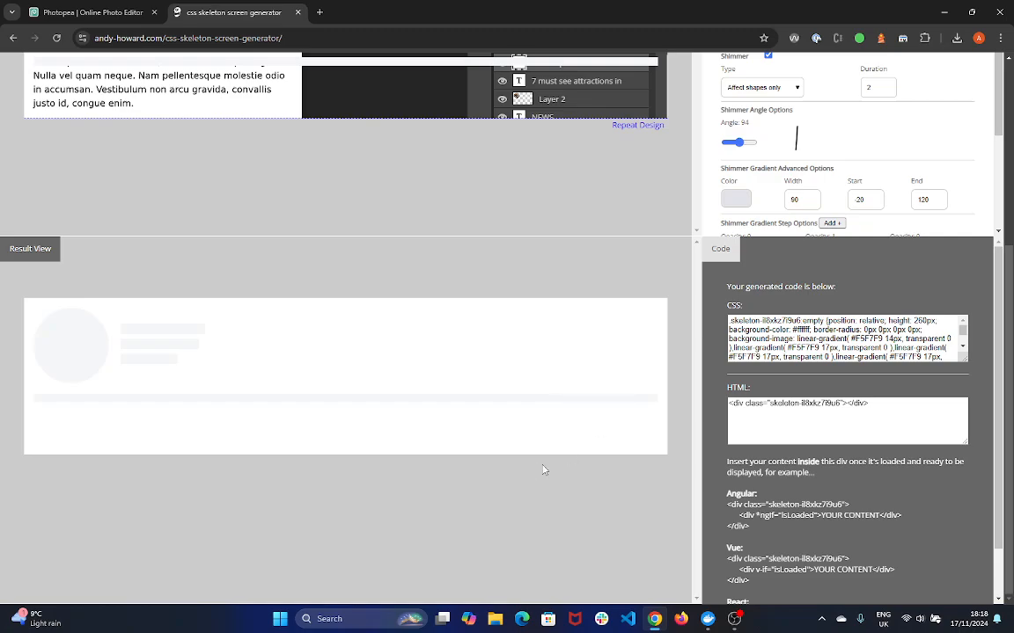
pyautogui.scroll(3, 431, 427)
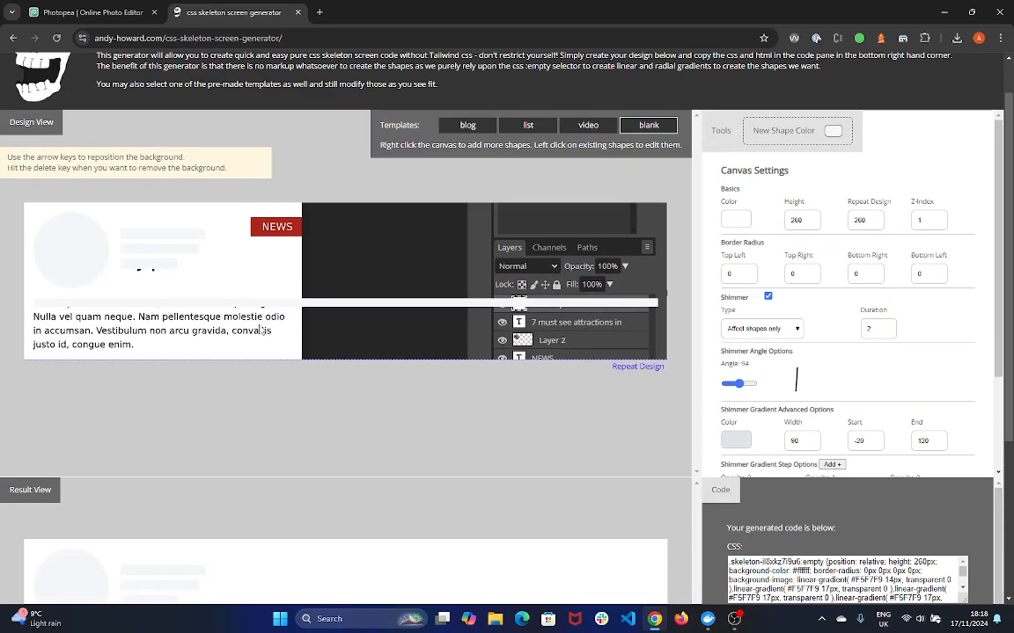
pyautogui.scroll(-3, 383, 448)
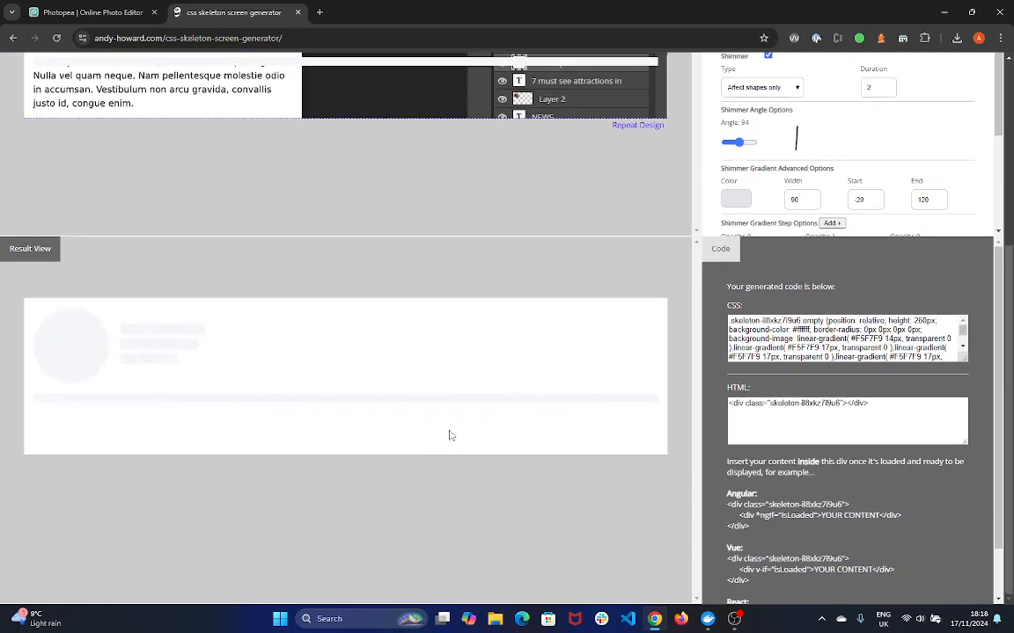
pyautogui.scroll(2, 560, 454)
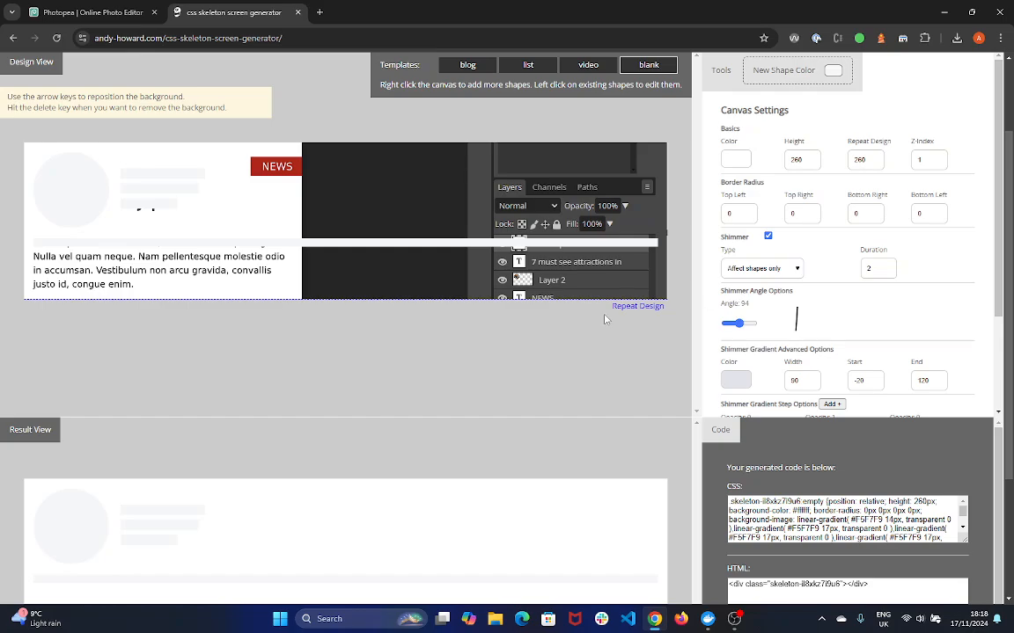
# Step: Increase the amount subtracted from the first paragraph rectangle's 100% width to 132 px and check the rendered result
pyautogui.click(318, 242)
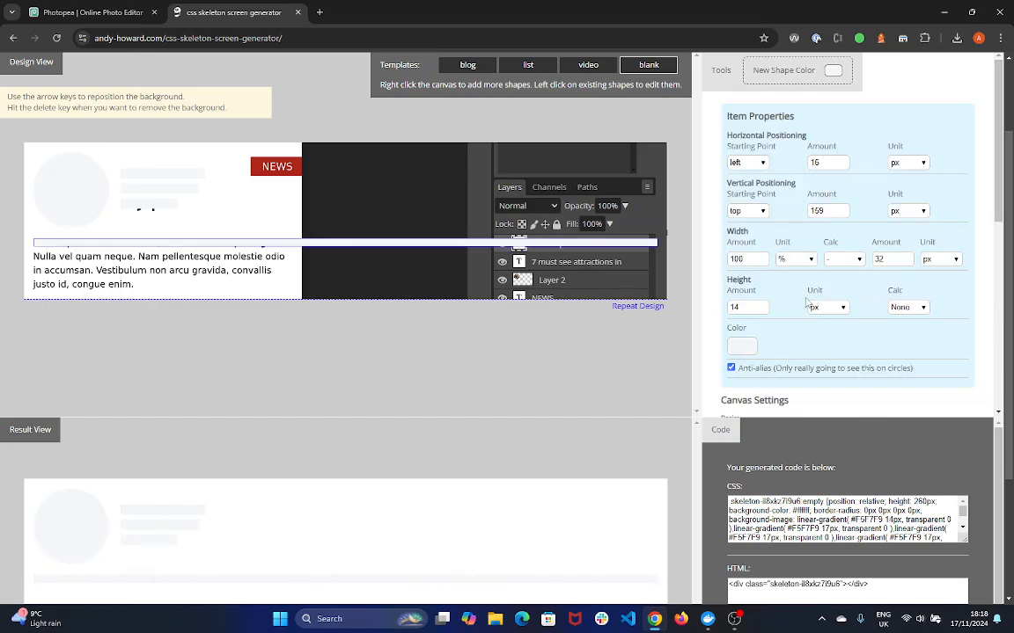
pyautogui.click(875, 257)
pyautogui.write('1')
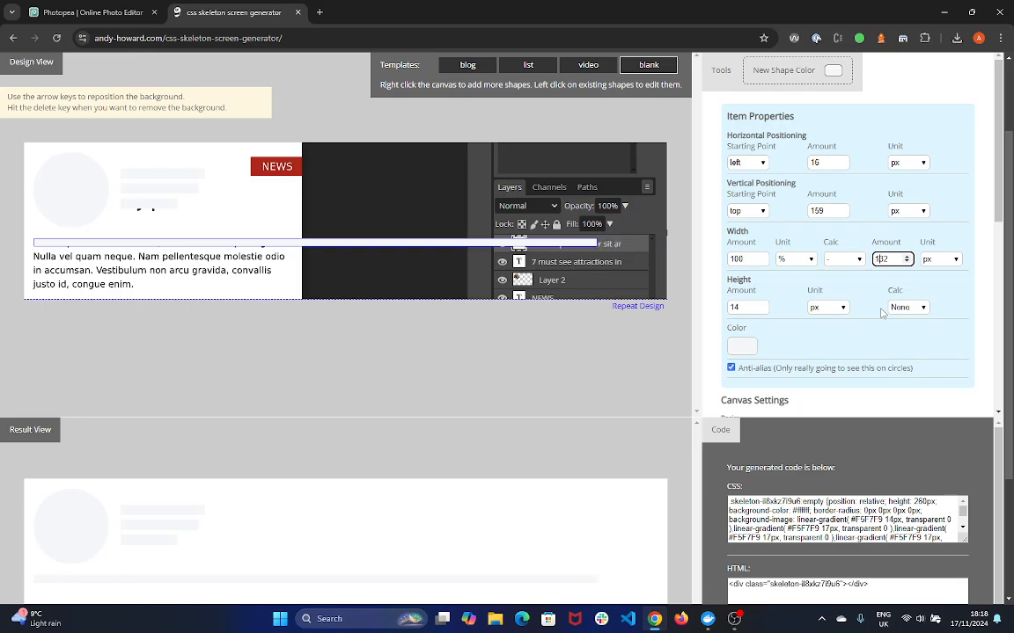
pyautogui.click(334, 346)
pyautogui.scroll(-2, 374, 398)
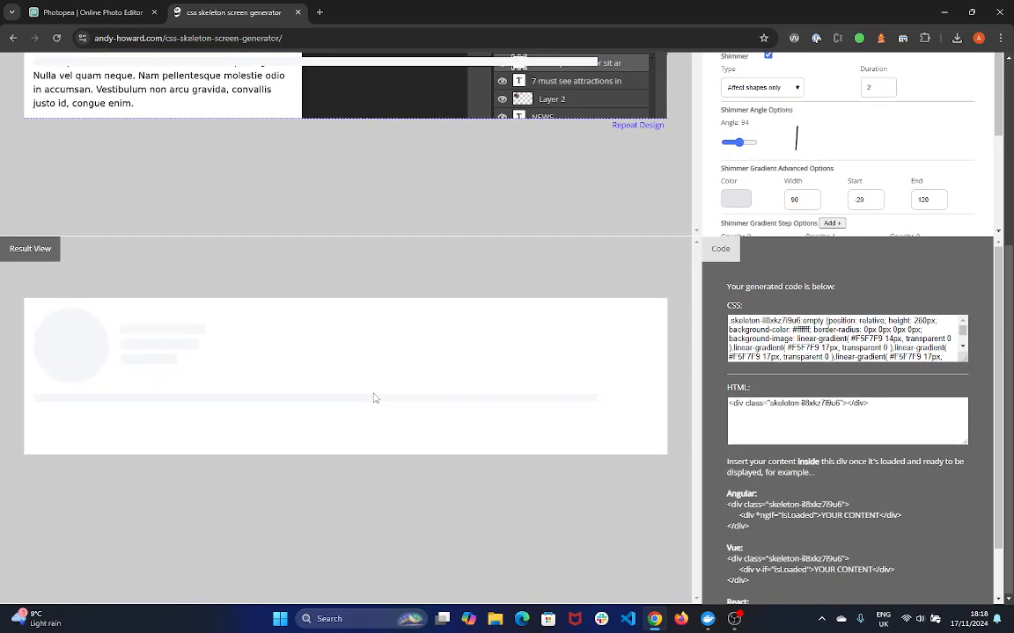
pyautogui.scroll(3, 137, 297)
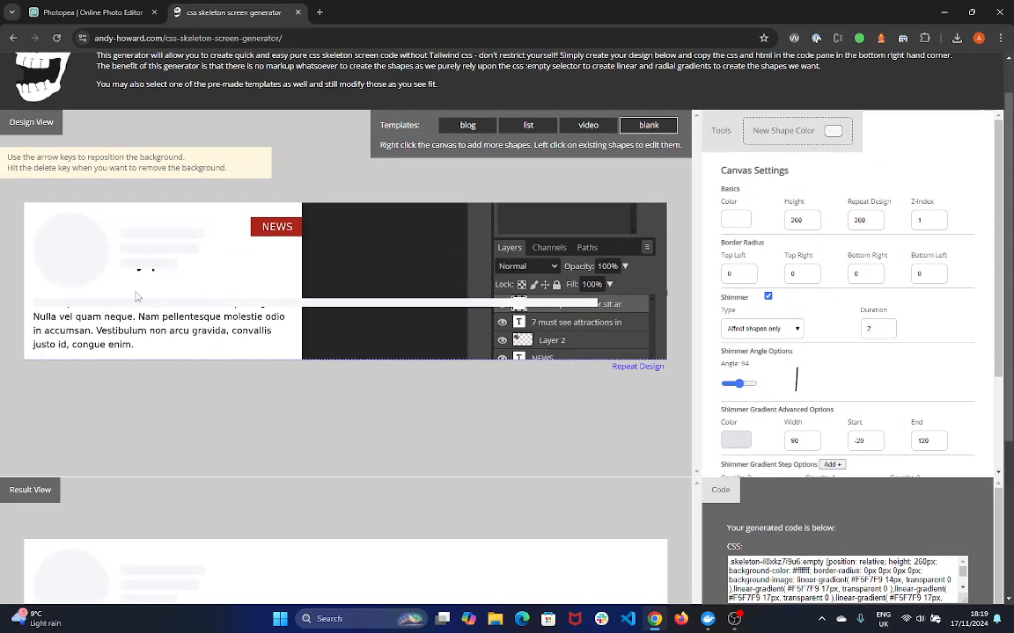
# Step: Add a rectangle over the paragraph's second line, positioned 16 px from the left and 182 px from the top
pyautogui.rightClick(77, 324)
pyautogui.click(55, 352)
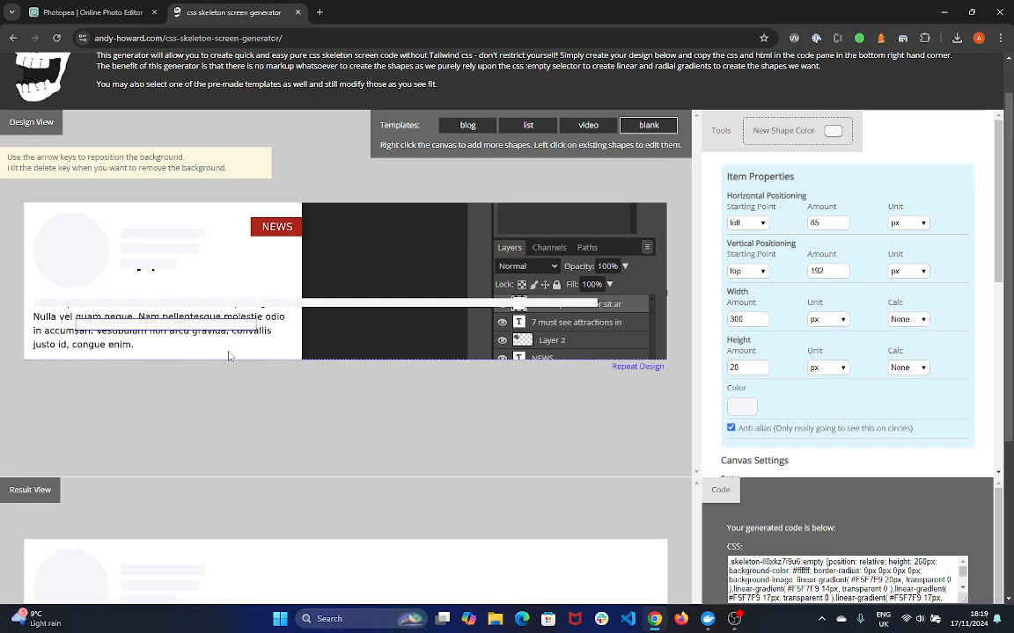
pyautogui.press('Up')
pyautogui.press('Up')
pyautogui.press('Up')
pyautogui.press('Up')
pyautogui.press('Up')
pyautogui.press('Up')
pyautogui.press('Up')
pyautogui.press('Left')
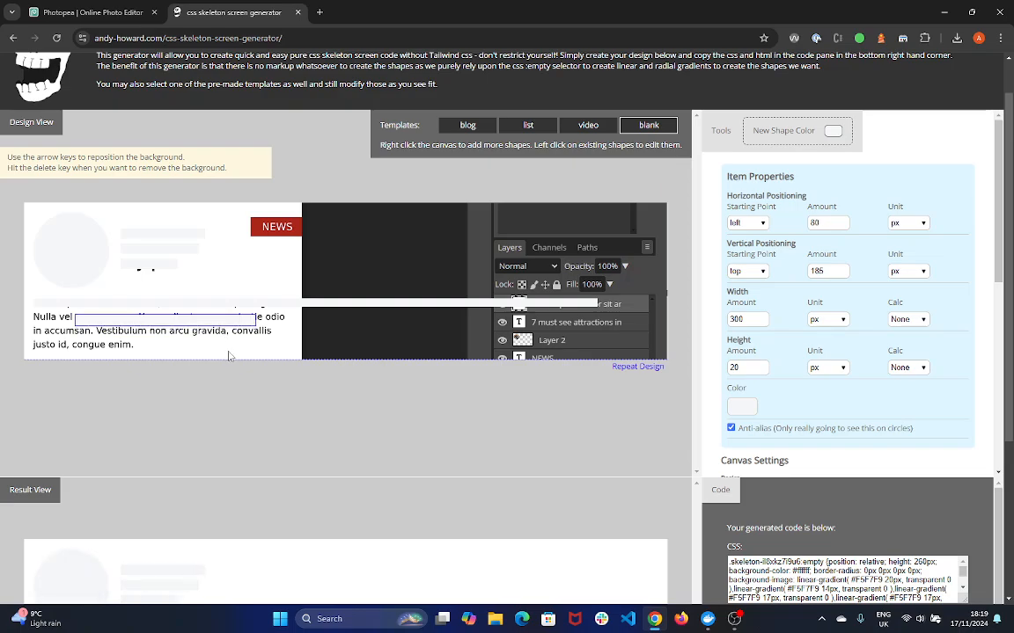
pyautogui.press('Left')
pyautogui.press('Left')
pyautogui.press('Left')
pyautogui.press('Left')
pyautogui.press('Left')
pyautogui.press('Left')
pyautogui.press('Left')
pyautogui.press('Left')
pyautogui.press('Left')
pyautogui.press('Left')
pyautogui.press('Left')
pyautogui.press('Left')
pyautogui.press('Left')
pyautogui.press('Left')
pyautogui.press('Left')
pyautogui.press('Left')
pyautogui.press('Left')
pyautogui.press('Left')
pyautogui.press('Left')
pyautogui.press('Left')
pyautogui.press('Up')
pyautogui.press('Up')
pyautogui.press('Up')
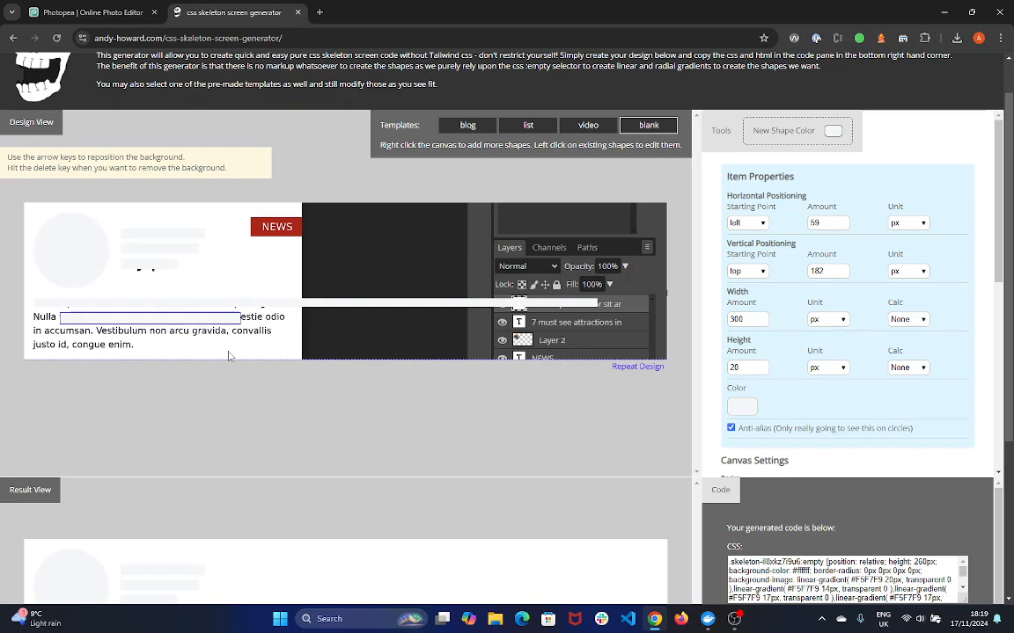
pyautogui.press('Left')
pyautogui.press('Left')
pyautogui.press('Left')
pyautogui.press('Left')
pyautogui.press('Left')
pyautogui.press('Left')
pyautogui.press('Left')
pyautogui.press('Left')
pyautogui.press('Left')
pyautogui.press('Left')
pyautogui.press('Left')
pyautogui.press('Left')
pyautogui.press('Left')
pyautogui.press('Left')
pyautogui.press('Left')
pyautogui.press('Left')
pyautogui.press('Left')
pyautogui.press('Left')
pyautogui.press('Left')
pyautogui.press('Left')
pyautogui.press('Left')
pyautogui.press('Left')
pyautogui.press('Left')
pyautogui.press('Left')
pyautogui.press('Left')
pyautogui.press('Left')
pyautogui.press('Left')
pyautogui.press('Left')
pyautogui.press('Left')
pyautogui.press('Left')
pyautogui.press('Left')
pyautogui.press('Left')
pyautogui.press('Left')
pyautogui.press('Left')
pyautogui.press('Left')
pyautogui.press('Left')
pyautogui.press('Left')
pyautogui.press('Left')
pyautogui.press('Left')
pyautogui.press('Left')
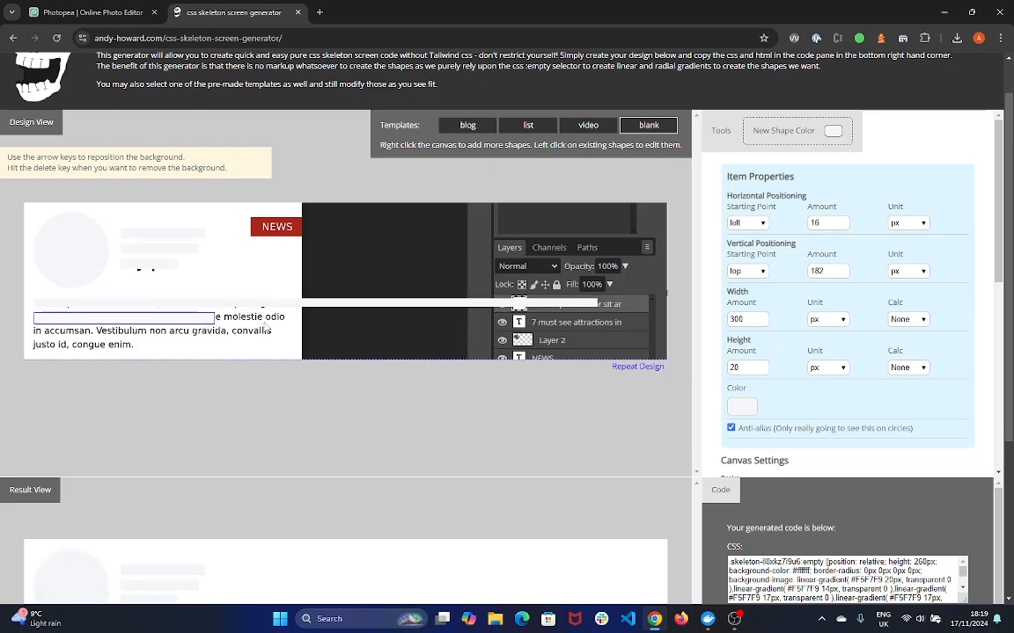
# Step: Check the first paragraph rectangle's properties and set the second paragraph rectangle's height to 14 px to match
pyautogui.click(266, 306)
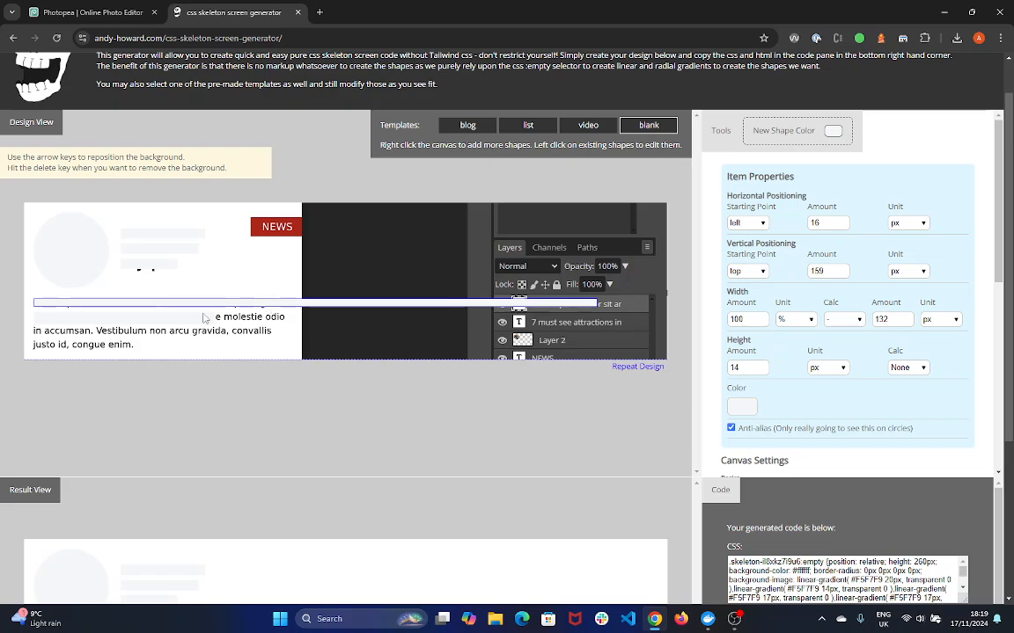
pyautogui.click(204, 318)
pyautogui.click(764, 371)
pyautogui.click(764, 370)
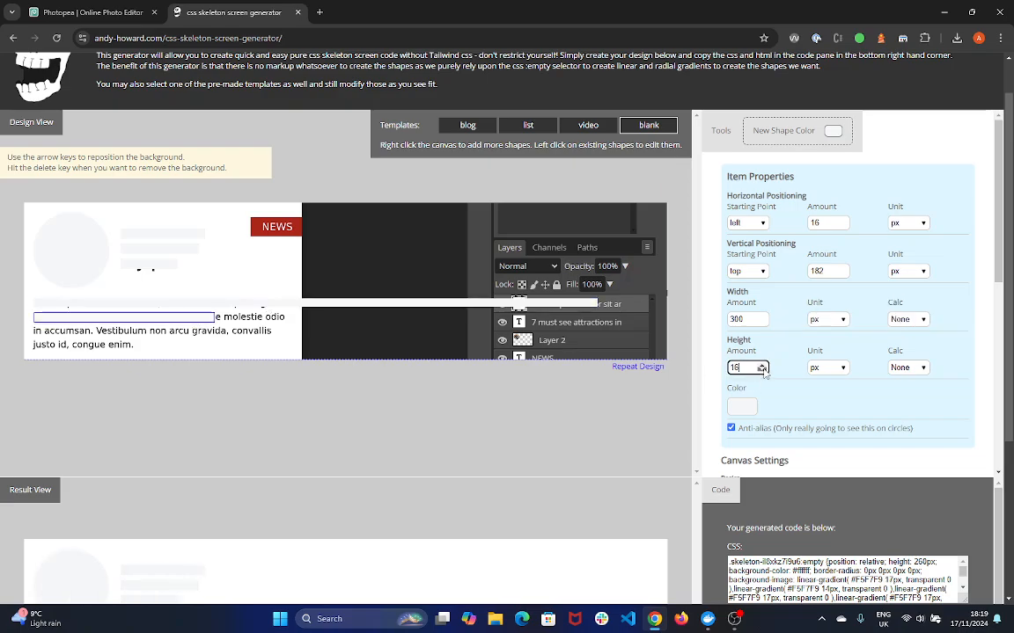
pyautogui.click(764, 371)
pyautogui.click(764, 371)
pyautogui.click(764, 371)
pyautogui.click(764, 371)
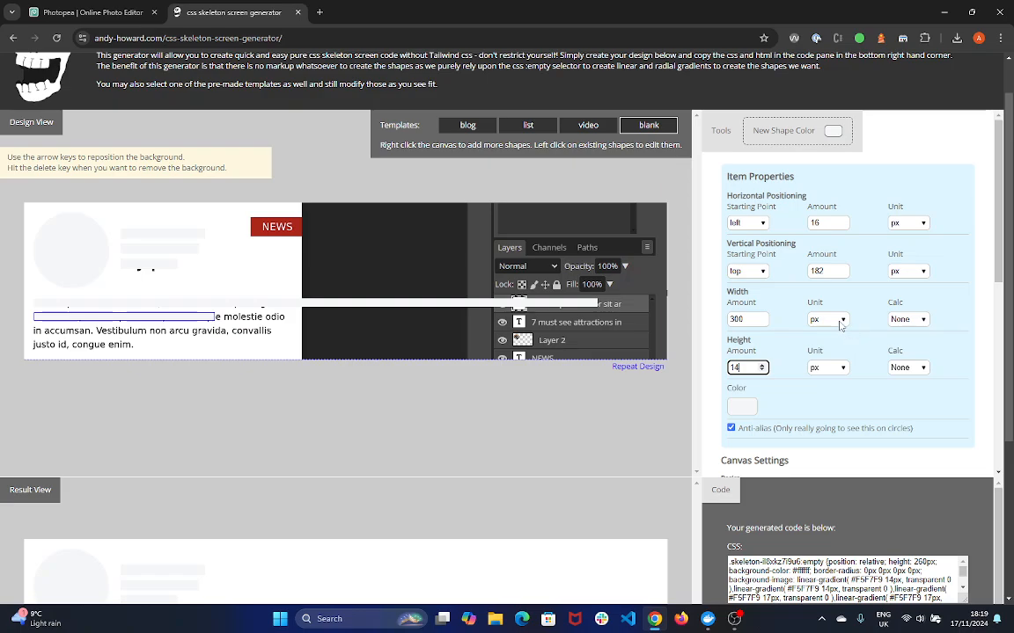
# Step: Change the second paragraph rectangle's width unit to percent and set the width to 100%
pyautogui.click(840, 320)
pyautogui.click(834, 352)
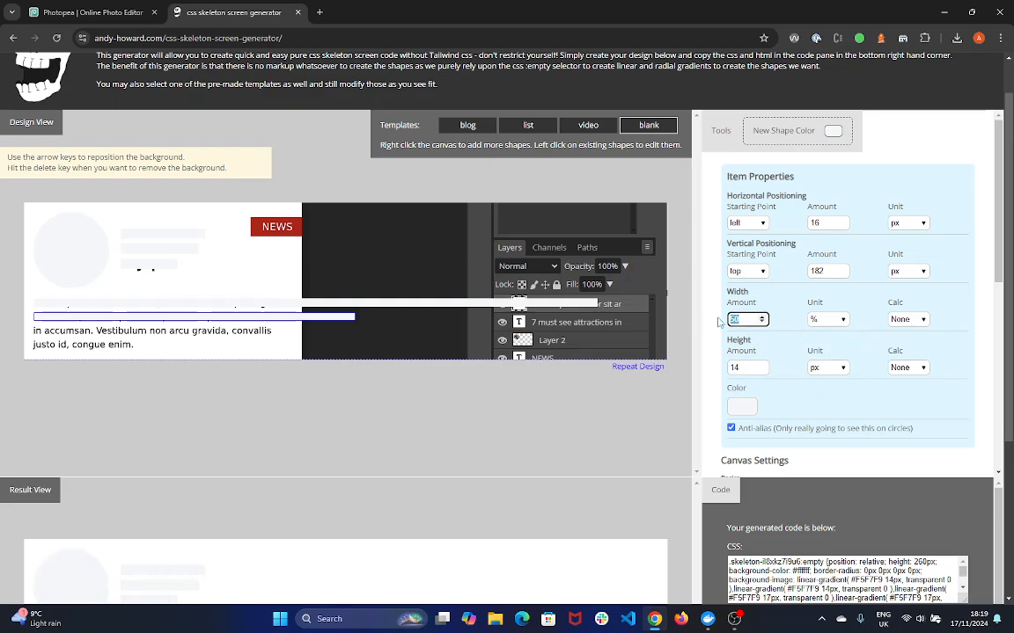
pyautogui.scroll(-3, 720, 324)
pyautogui.click(339, 318)
pyautogui.doubleClick(734, 319)
pyautogui.write('100')
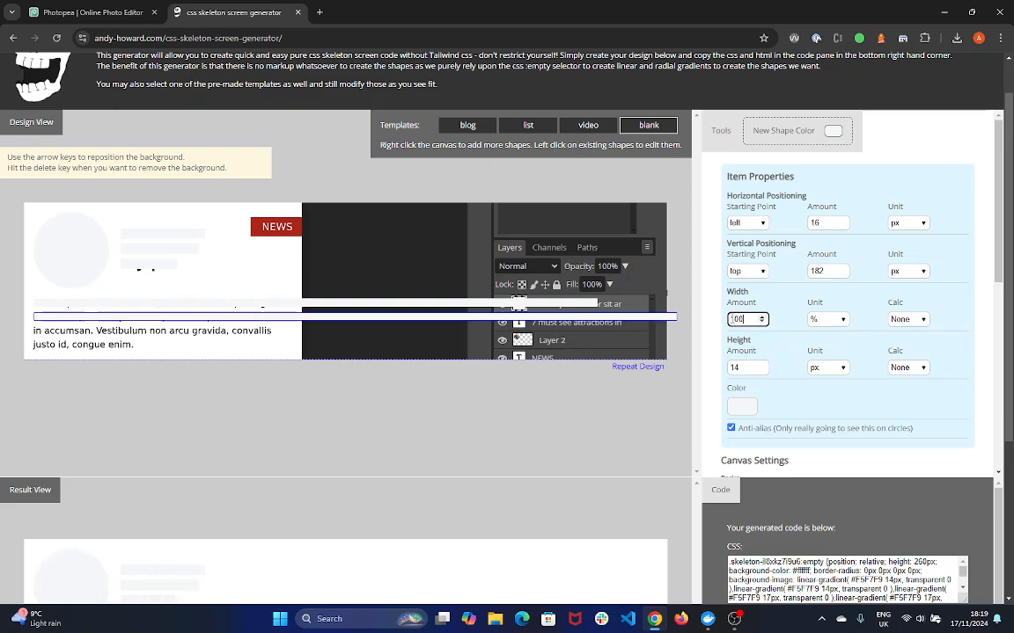
# Step: Subtract 200 px from the second paragraph rectangle's 100% width and check the rendered result
pyautogui.click(908, 320)
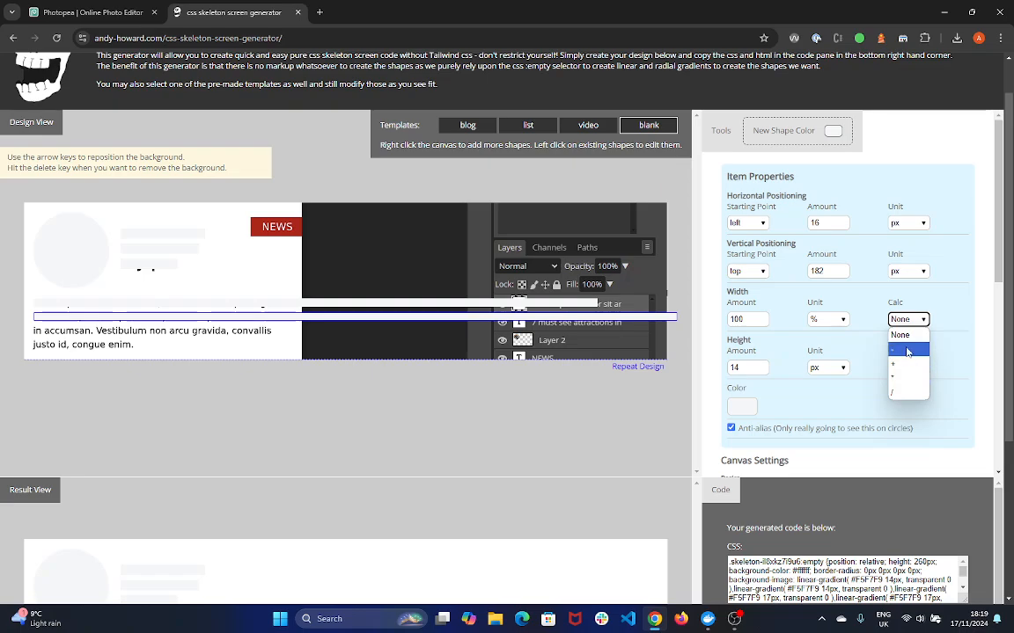
pyautogui.click(902, 352)
pyautogui.click(875, 319)
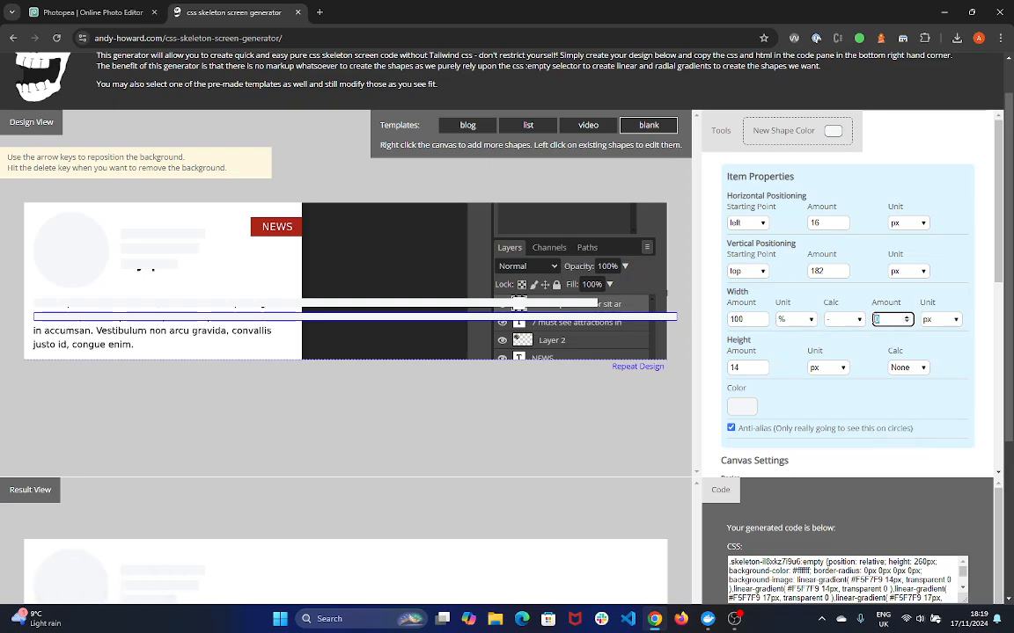
pyautogui.write('200')
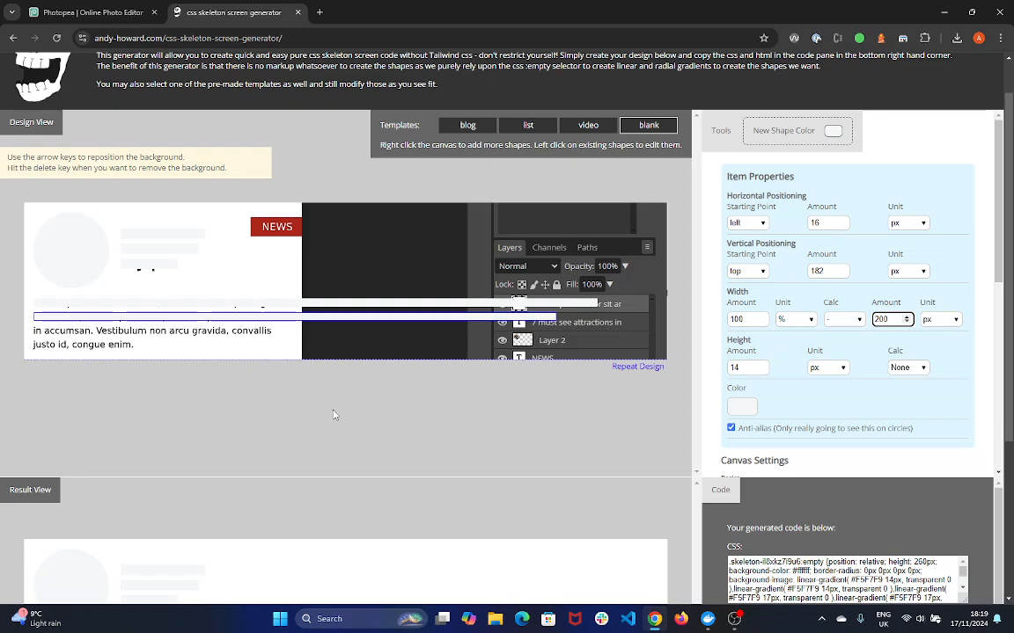
pyautogui.click(334, 414)
pyautogui.scroll(-3, 434, 457)
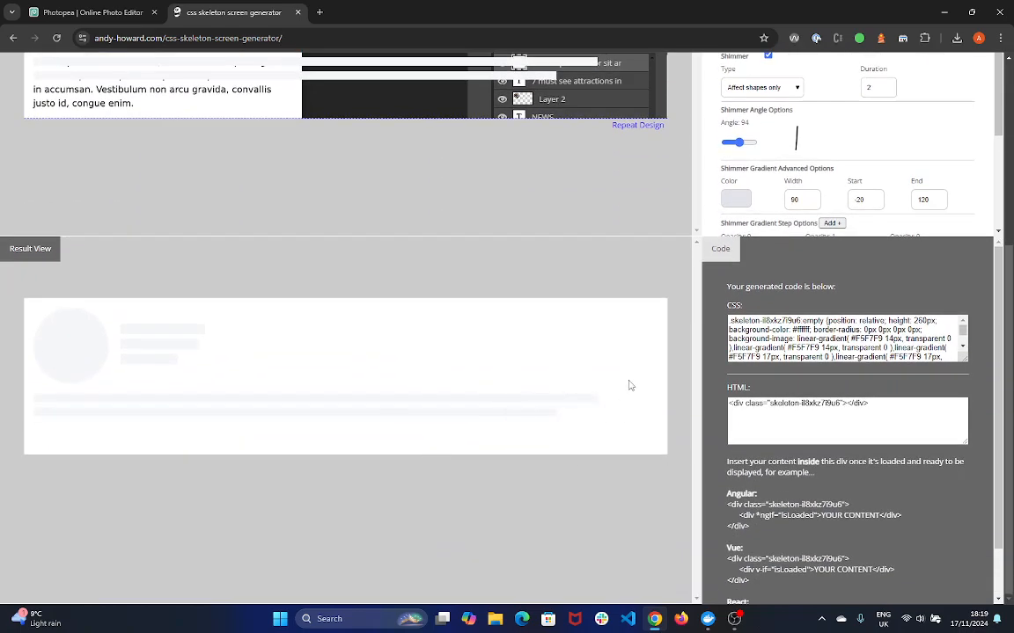
pyautogui.scroll(3, 295, 386)
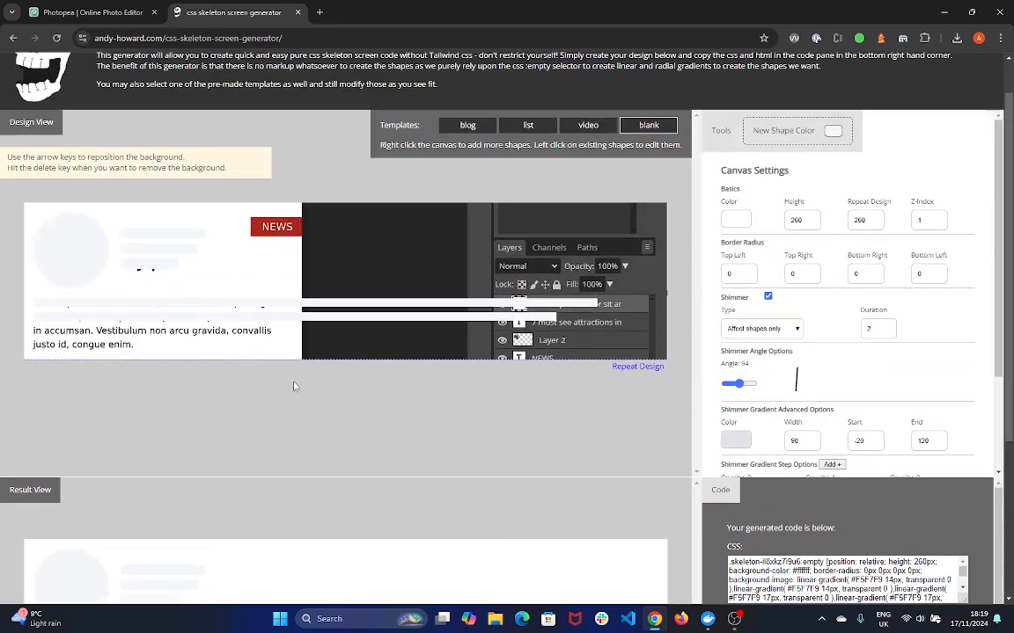
# Step: Add a rectangle over the paragraph's third line, positioned 16 px from the left and 206 px from the top
pyautogui.rightClick(84, 335)
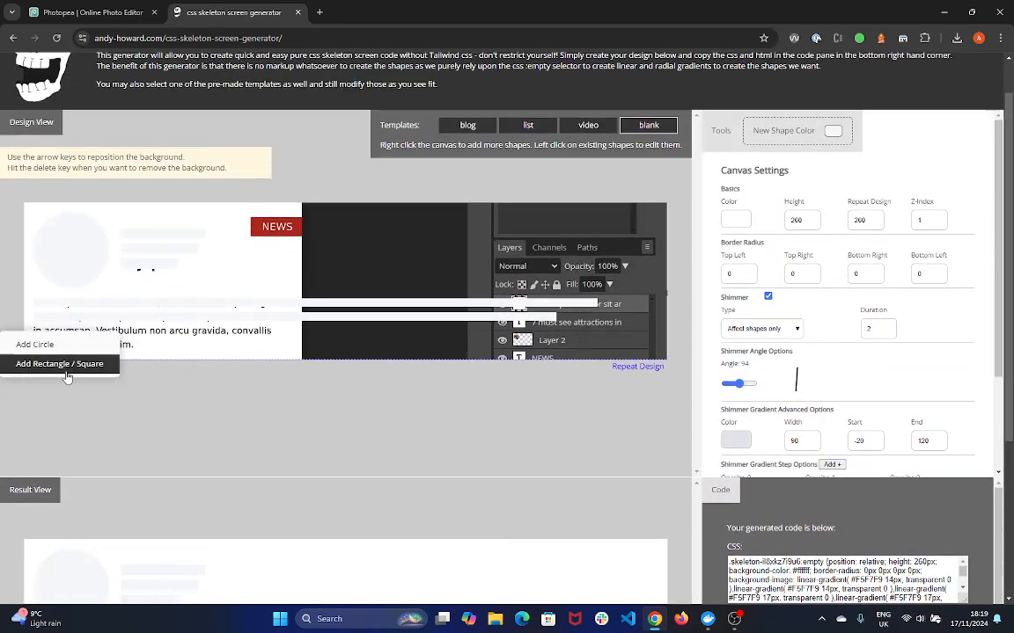
pyautogui.click(62, 361)
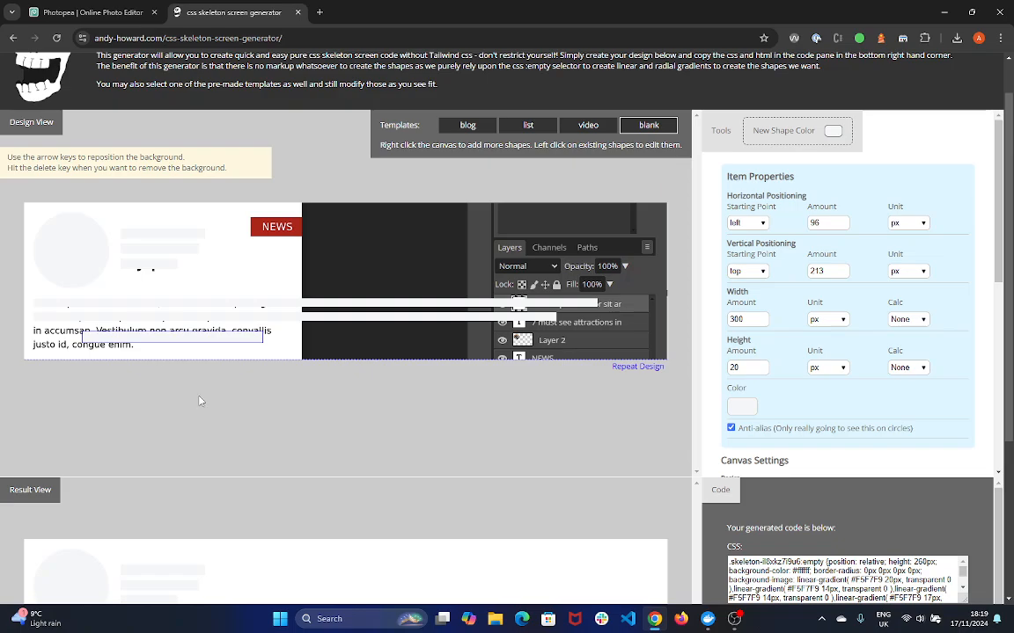
pyautogui.press('Up')
pyautogui.press('Up')
pyautogui.press('Up')
pyautogui.press('Up')
pyautogui.press('Up')
pyautogui.press('Up')
pyautogui.press('Up')
pyautogui.press('Left')
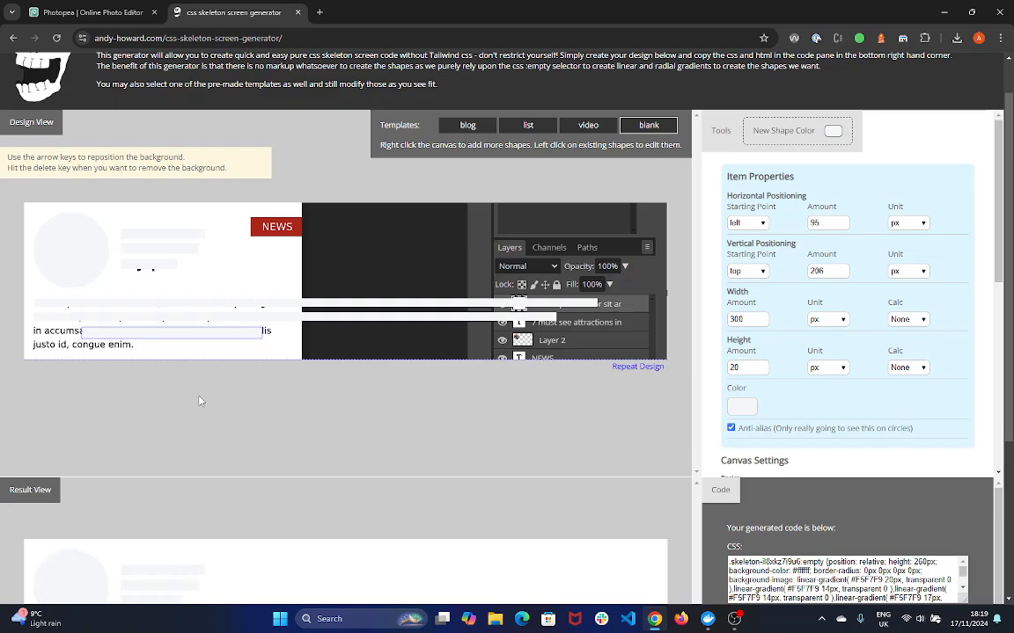
pyautogui.press('Left')
pyautogui.press('Left')
pyautogui.press('Left')
pyautogui.press('Left')
pyautogui.press('Left')
pyautogui.press('Left')
pyautogui.press('Left')
pyautogui.press('Left')
pyautogui.press('Left')
pyautogui.press('Left')
pyautogui.press('Left')
pyautogui.press('Left')
pyautogui.press('Left')
pyautogui.press('Left')
pyautogui.press('Left')
pyautogui.press('Left')
pyautogui.press('Left')
pyautogui.press('Left')
pyautogui.press('Left')
pyautogui.press('Left')
pyautogui.press('Left')
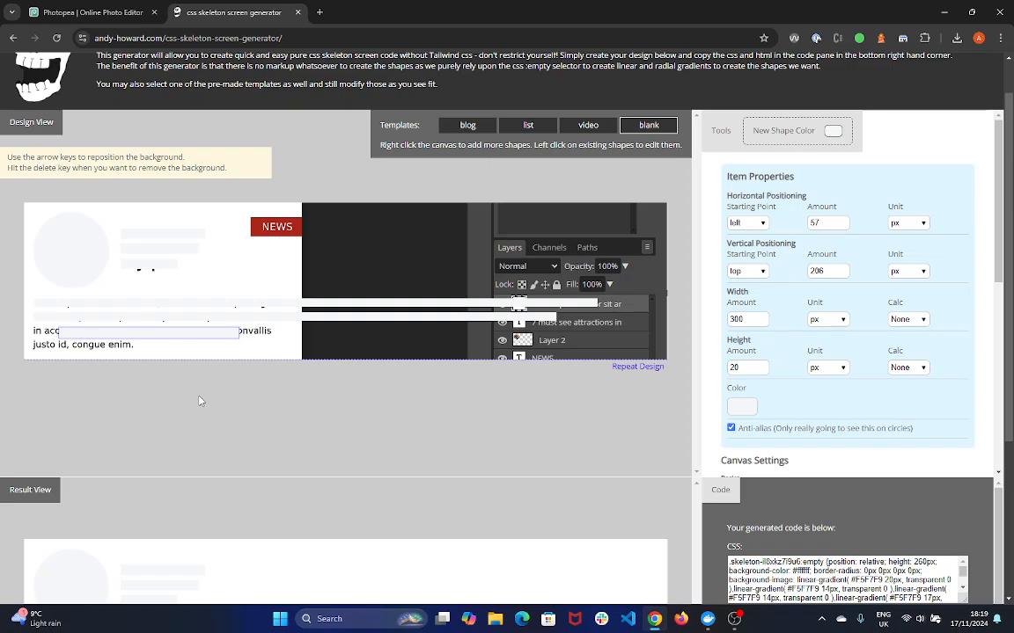
pyautogui.press('Left')
pyautogui.press('Left')
pyautogui.press('Left')
pyautogui.press('Left')
pyautogui.press('Left')
pyautogui.press('Left')
pyautogui.press('Left')
pyautogui.press('Left')
pyautogui.press('Left')
pyautogui.press('Left')
pyautogui.press('Left')
pyautogui.press('Left')
pyautogui.press('Left')
pyautogui.press('Left')
pyautogui.press('Left')
pyautogui.press('Left')
pyautogui.press('Left')
pyautogui.press('Left')
pyautogui.press('Left')
pyautogui.press('Left')
pyautogui.press('Left')
pyautogui.press('Left')
pyautogui.press('Left')
pyautogui.press('Left')
pyautogui.press('Left')
pyautogui.press('Left')
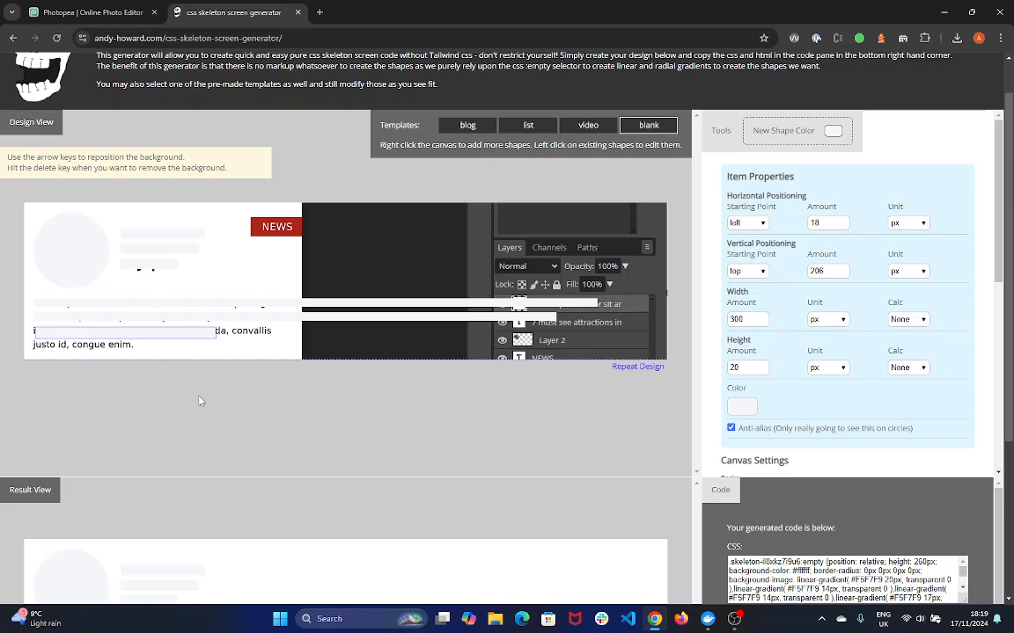
pyautogui.press('Right')
# Step: Check the second paragraph rectangle's properties and set the third paragraph rectangle's height to 14 px to match
pyautogui.click(200, 401)
pyautogui.click(162, 319)
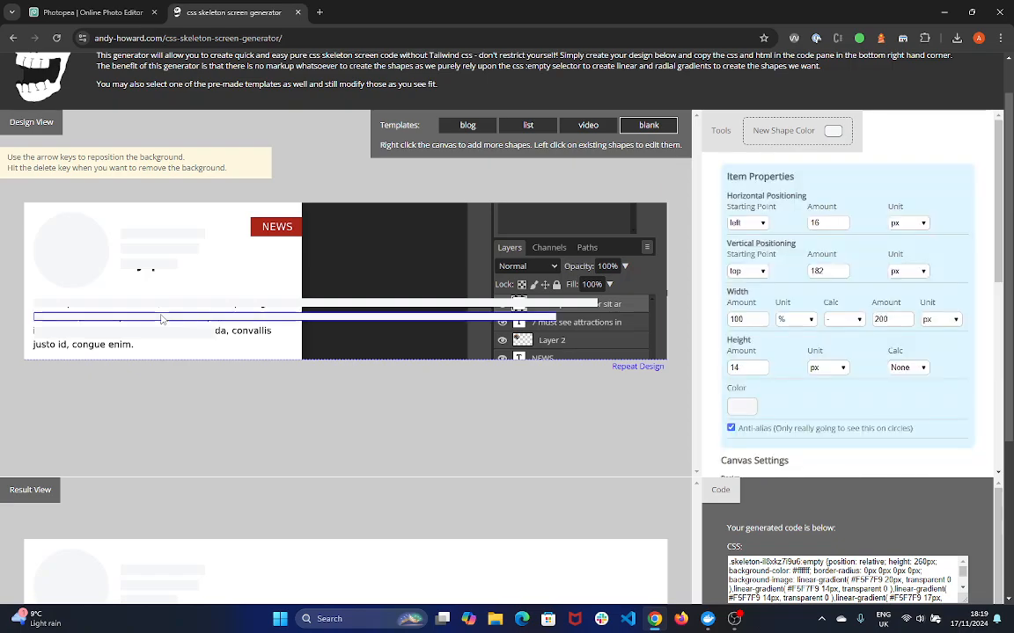
pyautogui.click(162, 334)
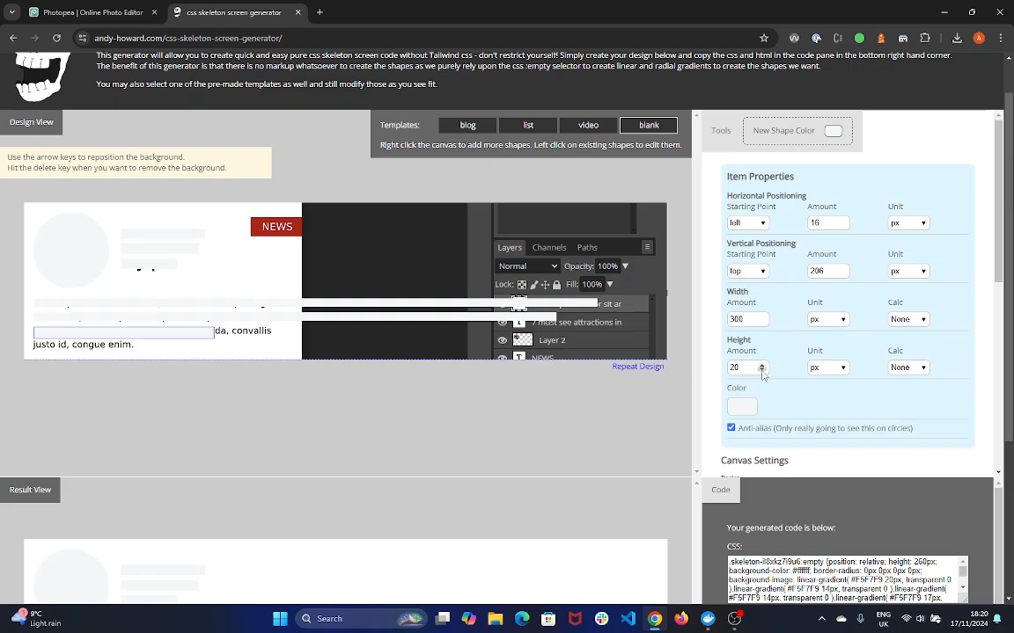
pyautogui.click(323, 320)
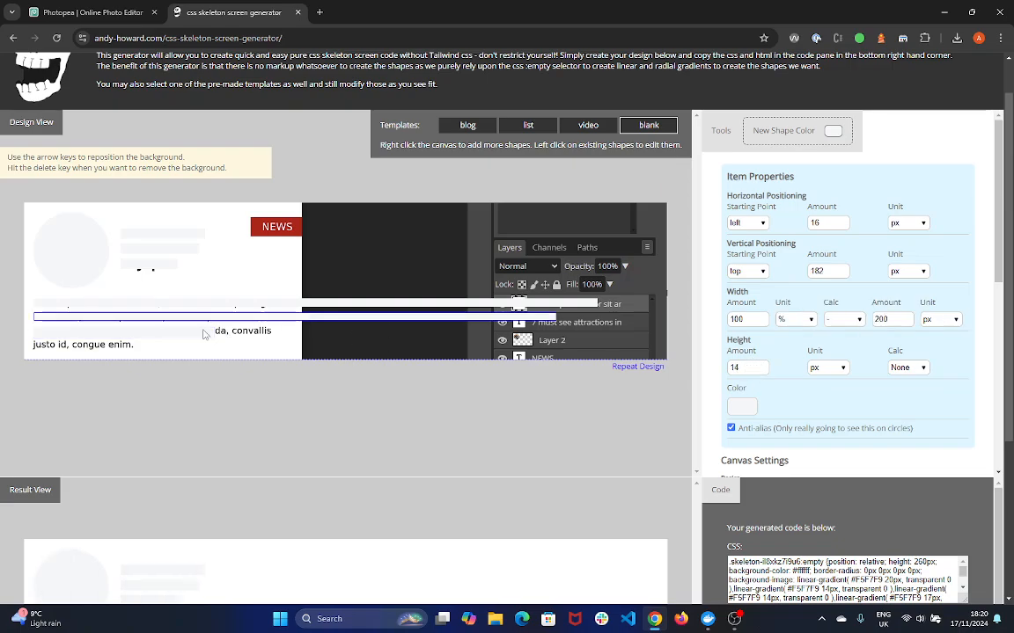
pyautogui.click(203, 335)
pyautogui.click(762, 371)
pyautogui.click(762, 370)
pyautogui.click(762, 370)
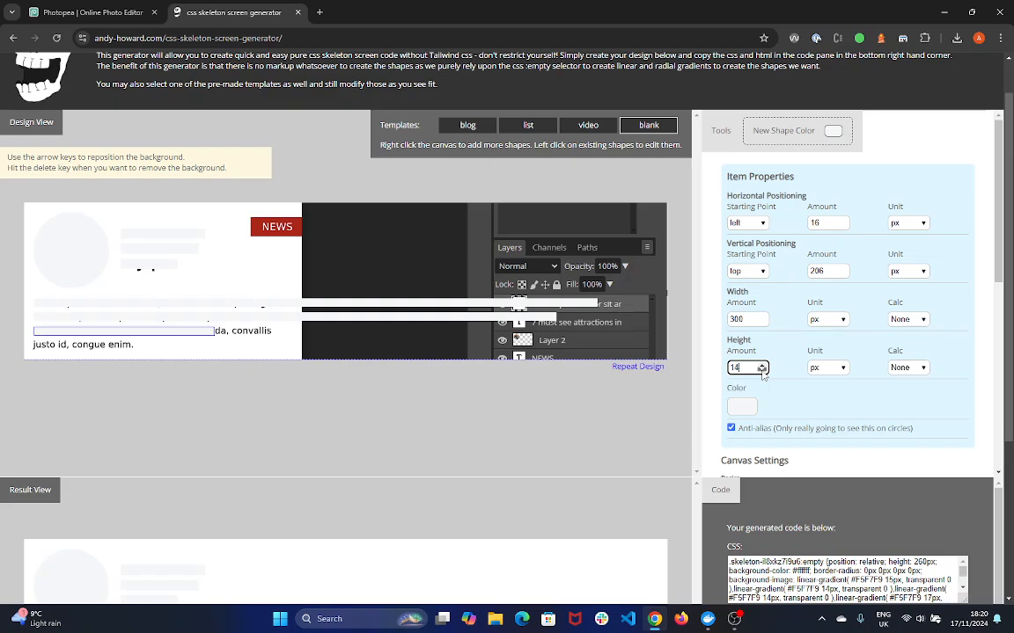
pyautogui.click(762, 371)
pyautogui.click(762, 370)
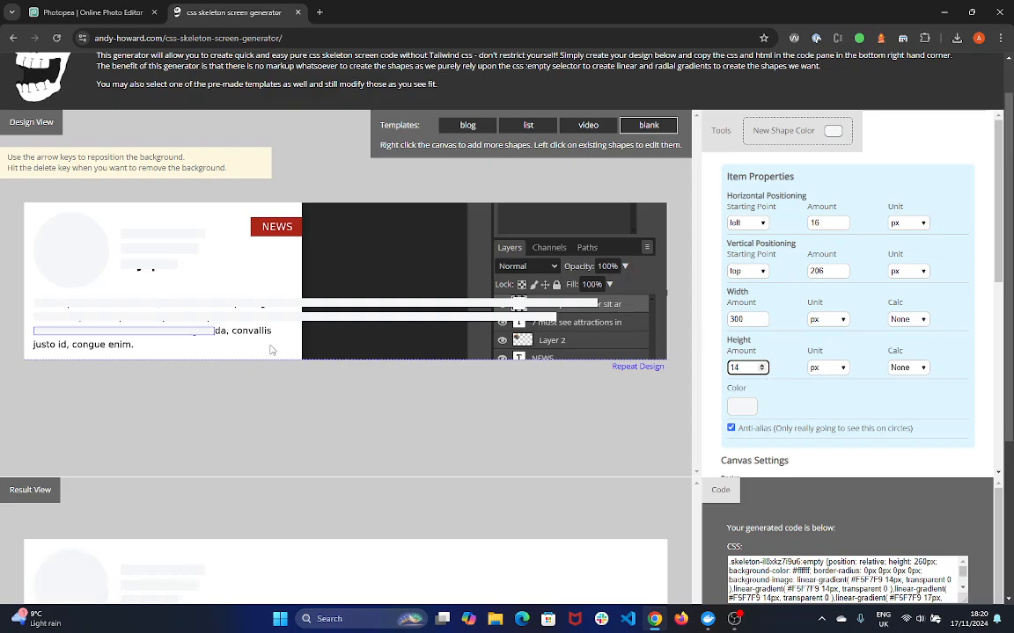
# Step: Change the third paragraph rectangle's width unit to percent and set the width to 100%
pyautogui.click(825, 323)
pyautogui.click(829, 349)
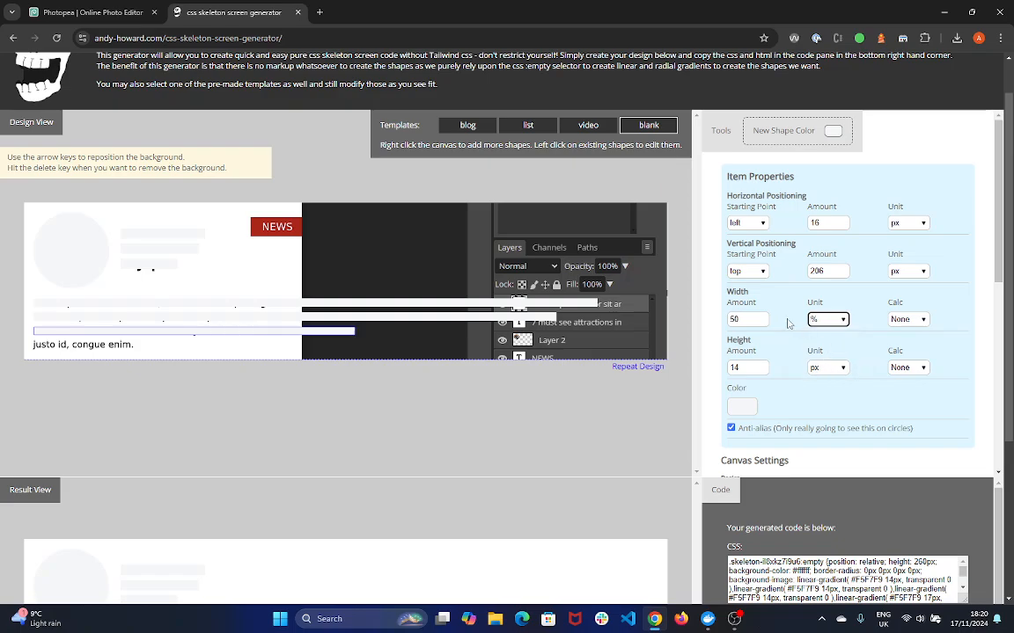
pyautogui.moveTo(746, 320); pyautogui.dragTo(730, 320)
pyautogui.write('1')
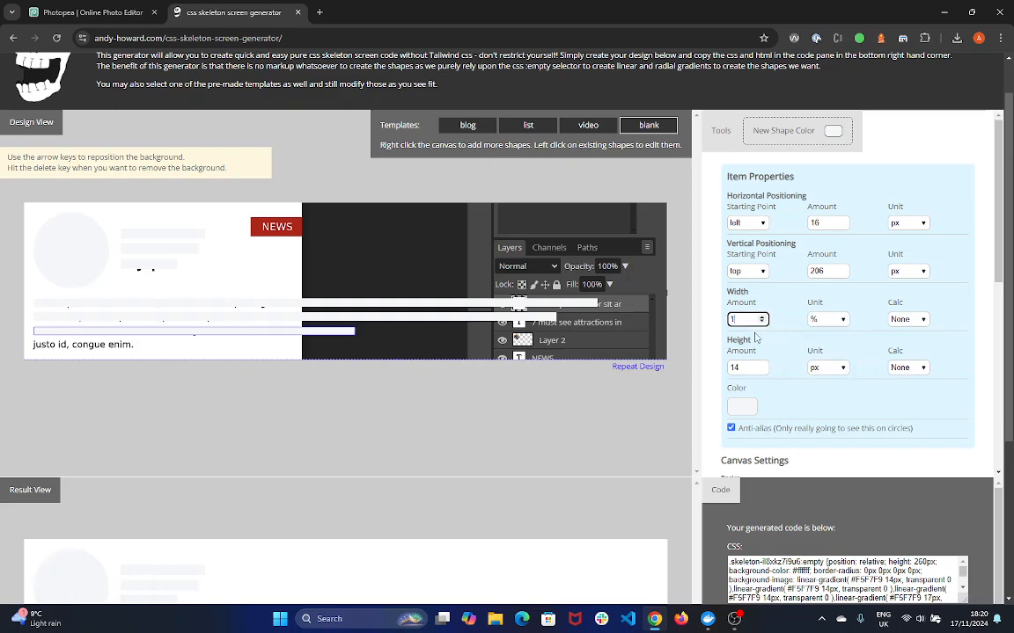
pyautogui.write('00')
# Step: Subtract 80 px from the third paragraph rectangle's 100% width and check the rendered result
pyautogui.click(908, 319)
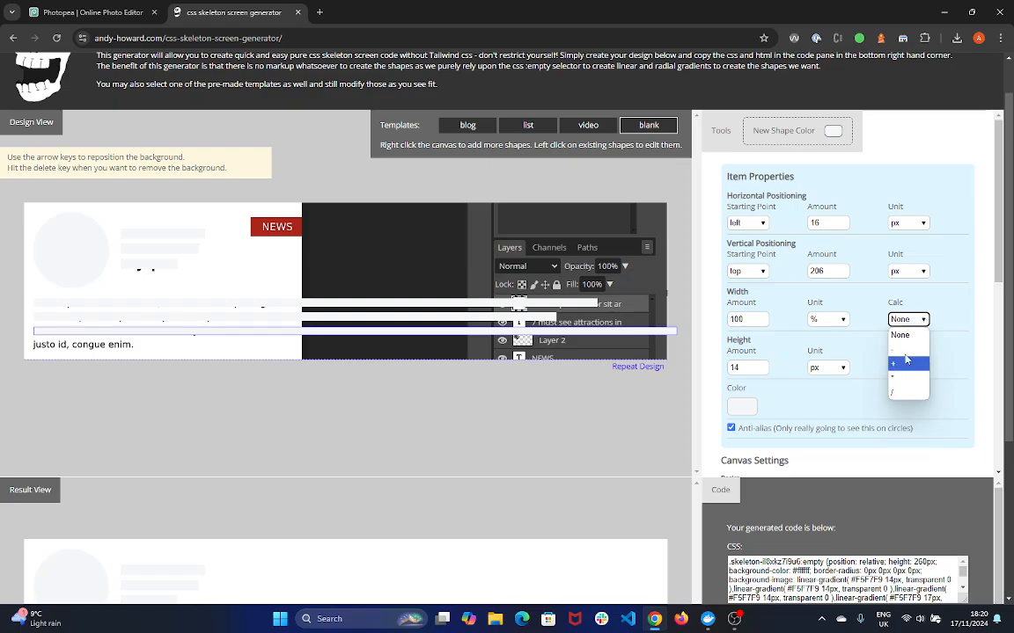
pyautogui.click(906, 361)
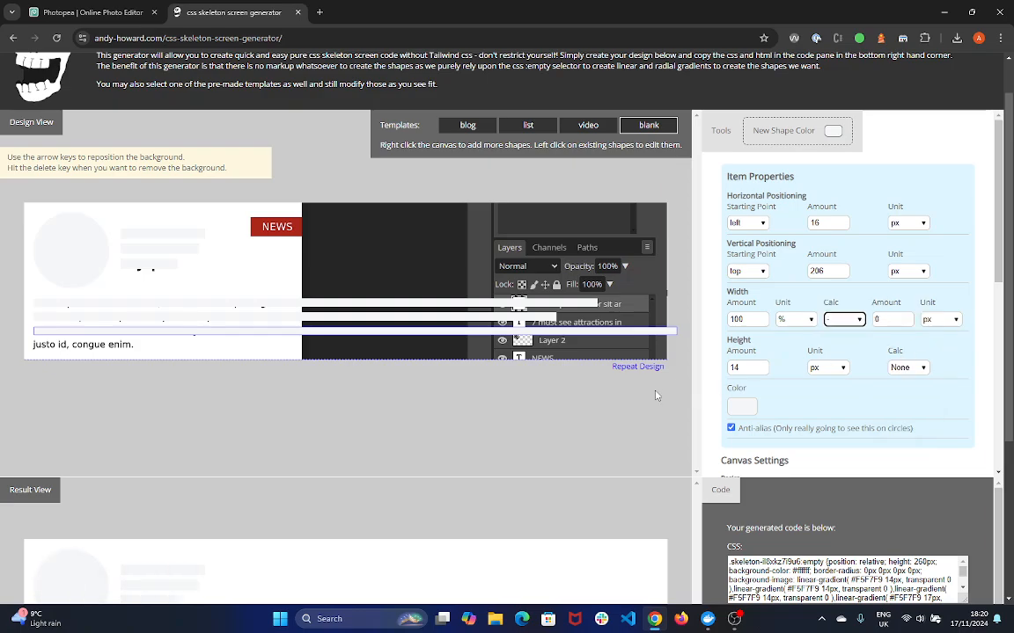
pyautogui.doubleClick(877, 319)
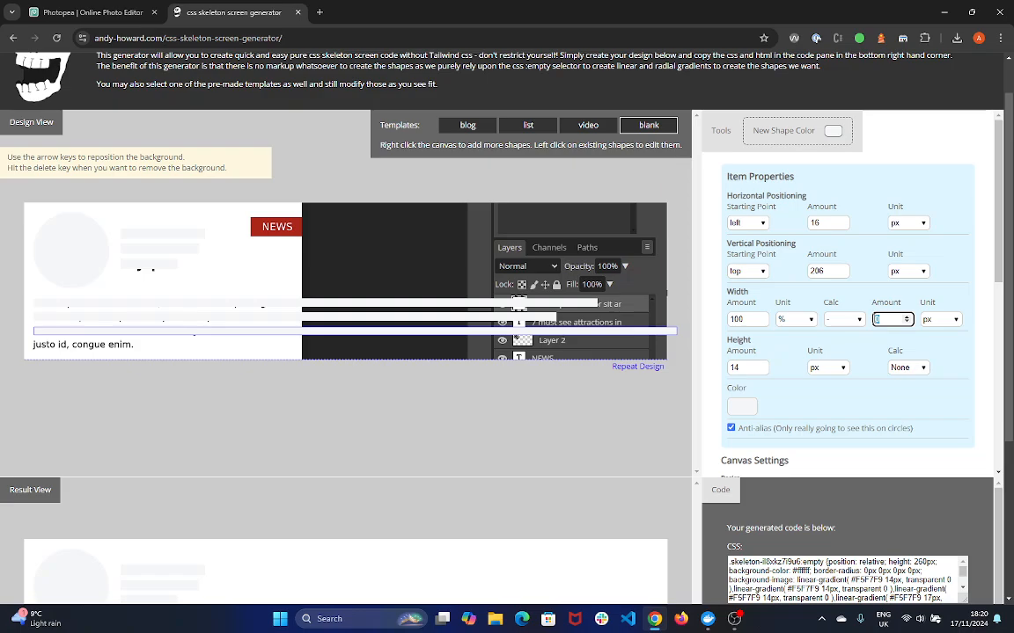
pyautogui.write('80')
pyautogui.scroll(-3, 565, 411)
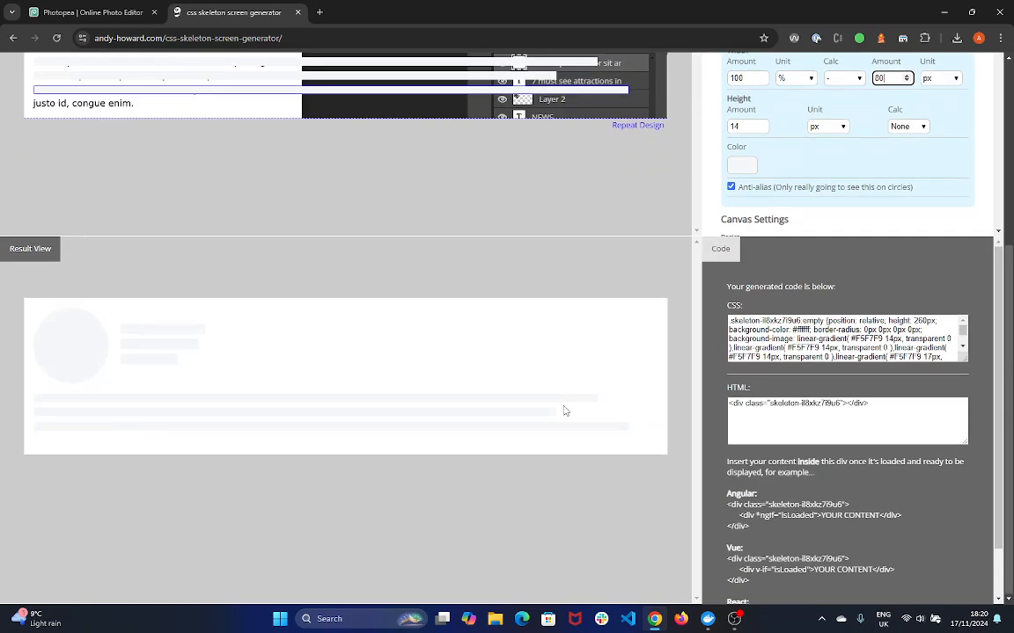
pyautogui.scroll(2, 264, 369)
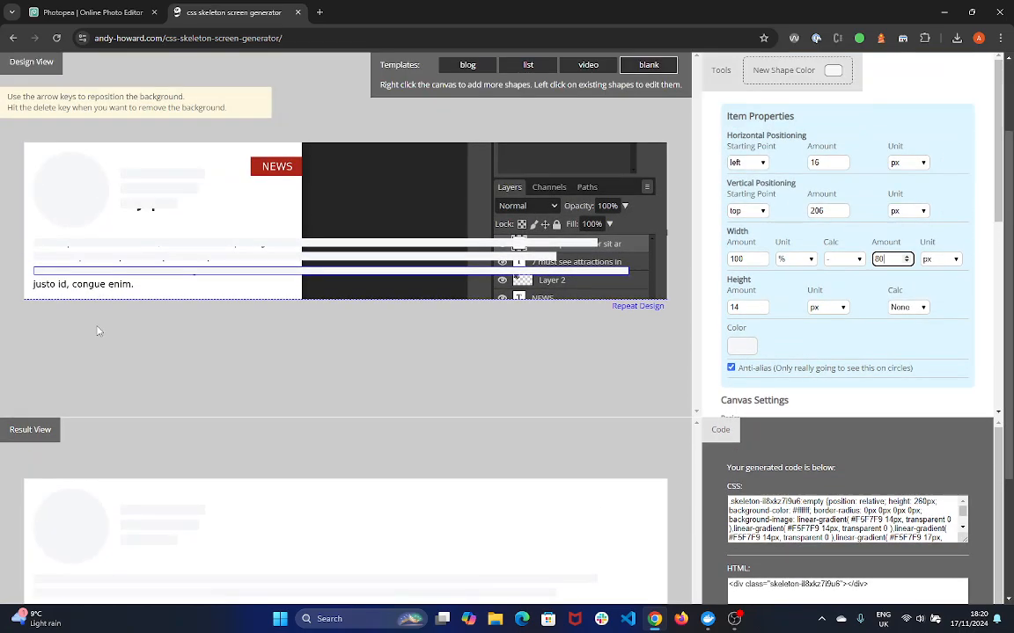
# Step: Add a rectangle over the paragraph's fourth line, positioned 16 px from the left and 229 px from the top
pyautogui.rightClick(34, 286)
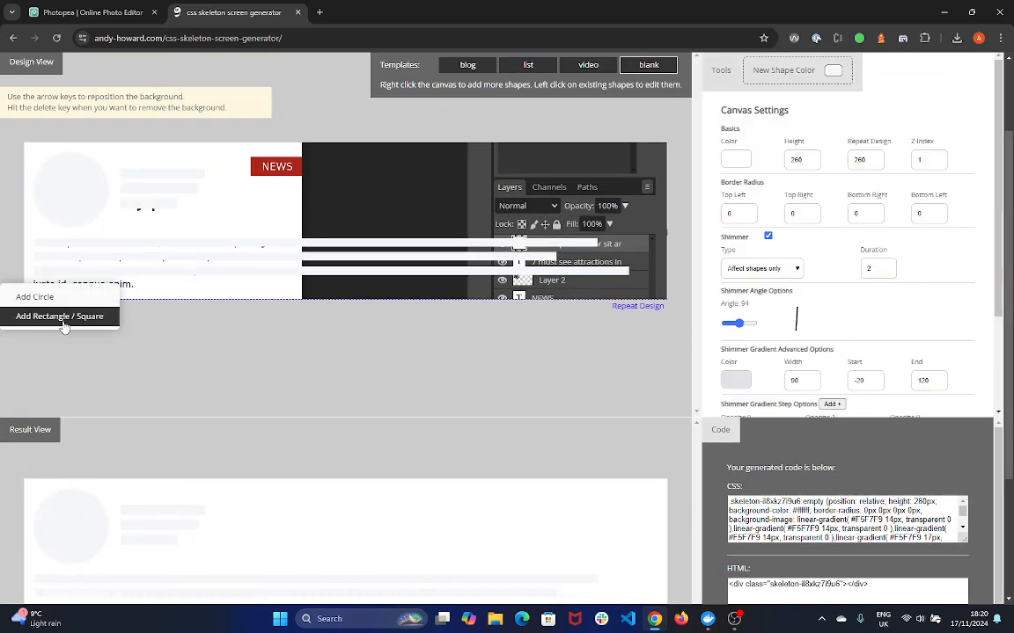
pyautogui.click(64, 333)
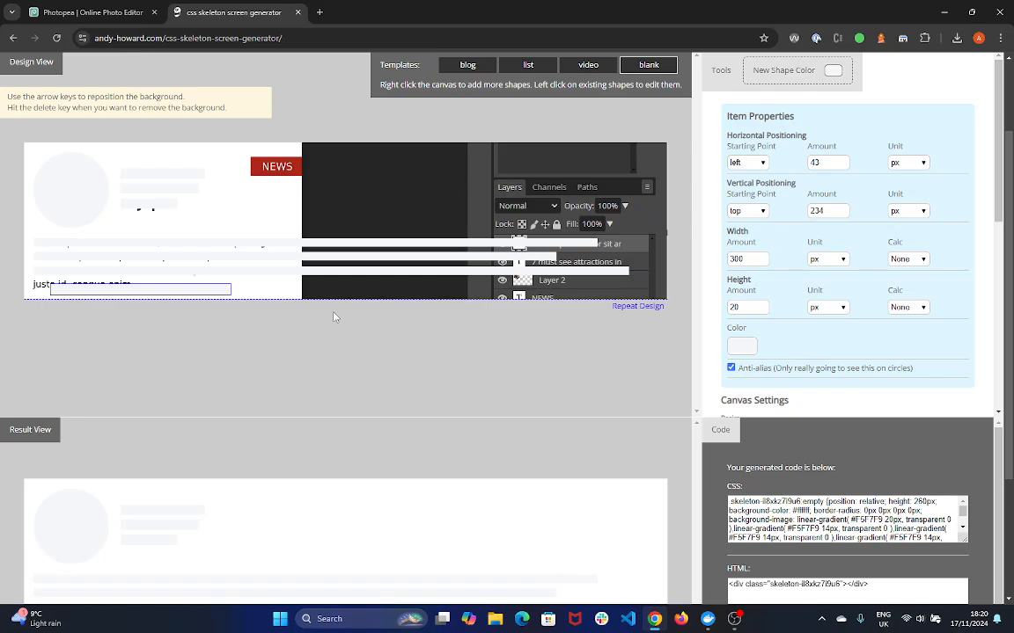
pyautogui.press('Up')
pyautogui.press('Up')
pyautogui.press('Up')
pyautogui.press('Up')
pyautogui.press('Up')
pyautogui.press('Left')
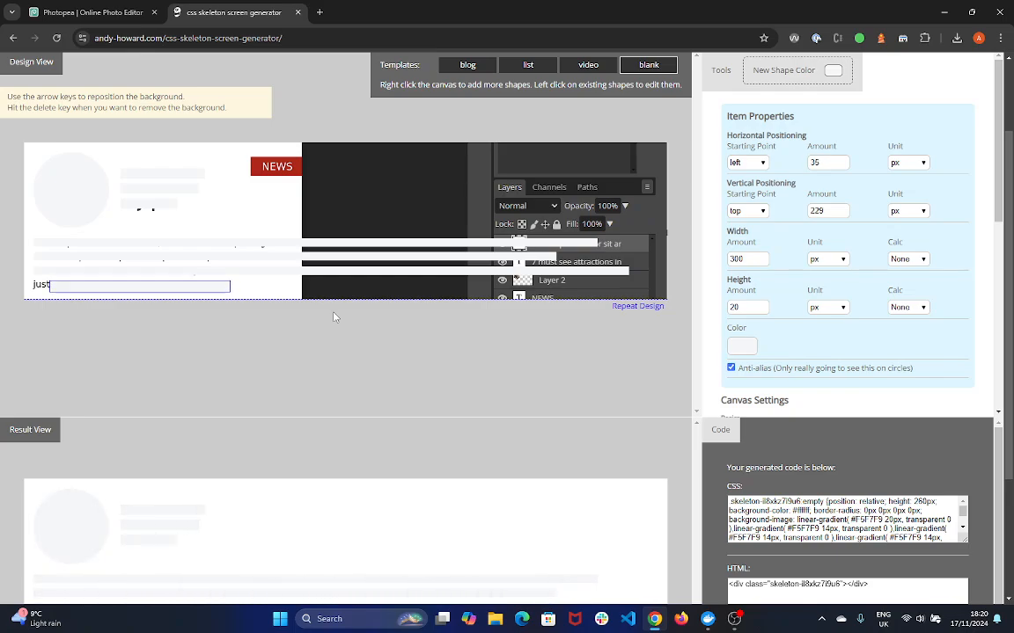
pyautogui.press('Left')
pyautogui.press('Left')
pyautogui.press('Left')
pyautogui.press('Left')
pyautogui.press('Left')
pyautogui.press('Left')
pyautogui.press('Left')
pyautogui.press('Left')
pyautogui.press('Left')
pyautogui.press('Left')
pyautogui.press('Left')
pyautogui.press('Left')
pyautogui.press('Left')
pyautogui.press('Left')
pyautogui.press('Left')
pyautogui.press('Left')
pyautogui.press('Left')
pyautogui.press('Left')
pyautogui.press('Left')
# Step: Set the fourth paragraph rectangle's height to 14 px
pyautogui.click(762, 311)
pyautogui.click(762, 310)
pyautogui.click(762, 311)
pyautogui.click(762, 310)
pyautogui.click(762, 311)
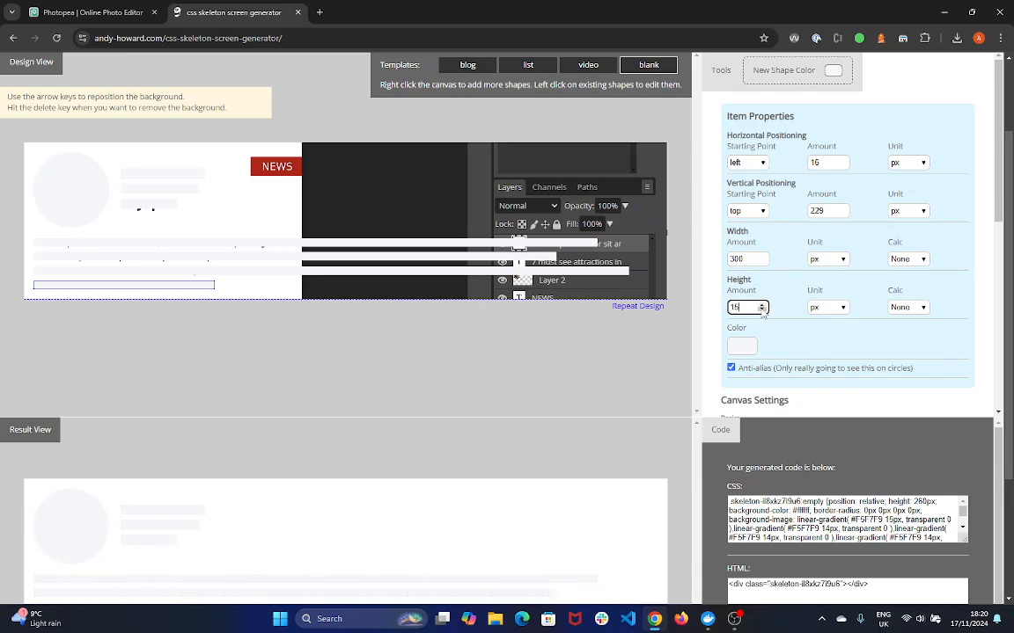
pyautogui.click(762, 311)
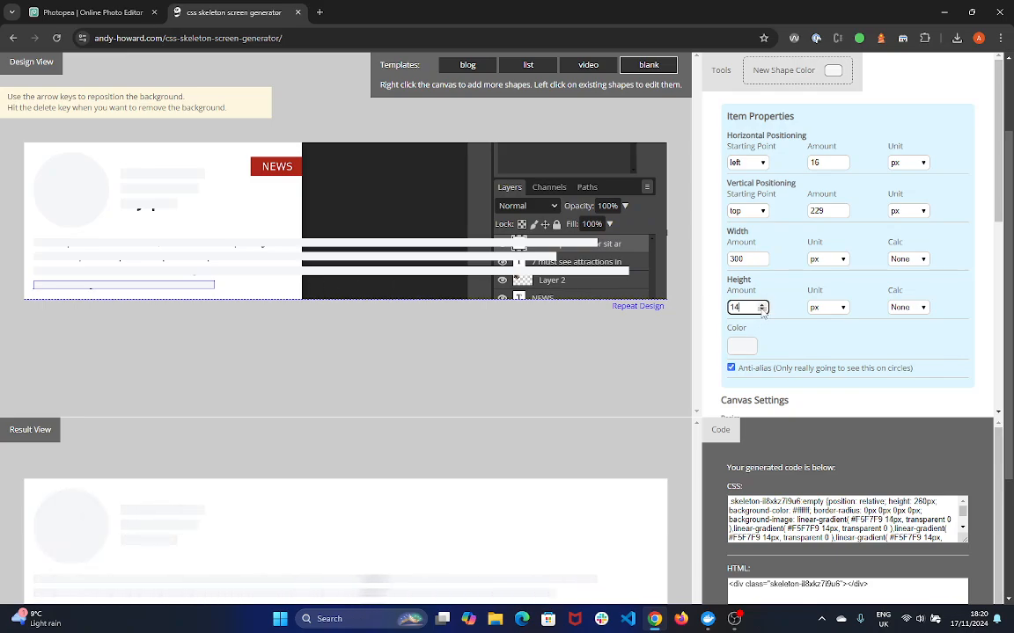
# Step: Change the fourth paragraph rectangle's width unit to percent and set the width to 100%
pyautogui.click(832, 261)
pyautogui.click(832, 286)
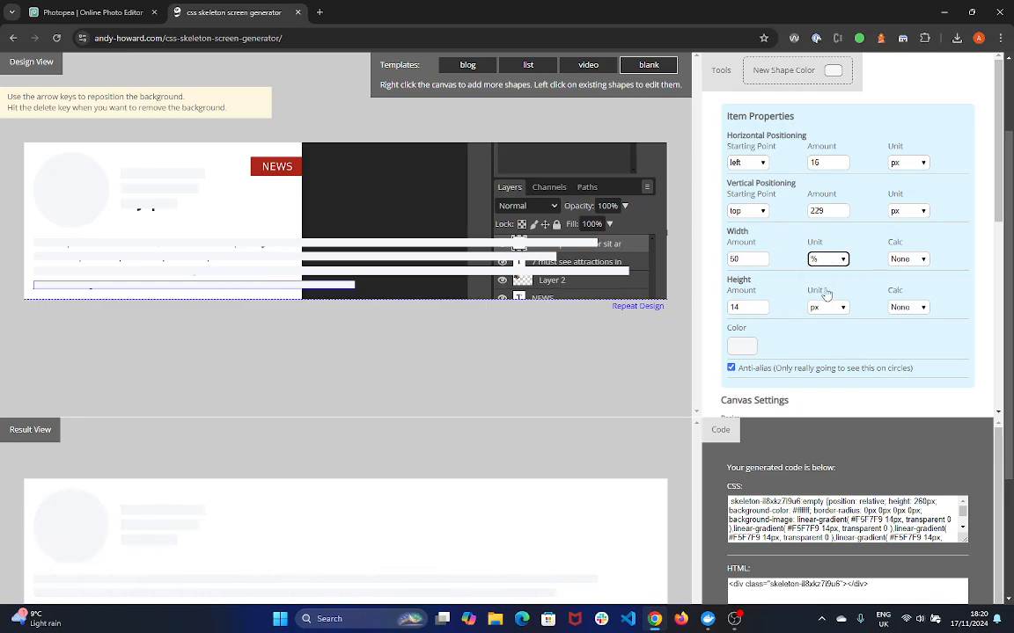
pyautogui.hotkey('shift', 'Tab')
pyautogui.write('100')
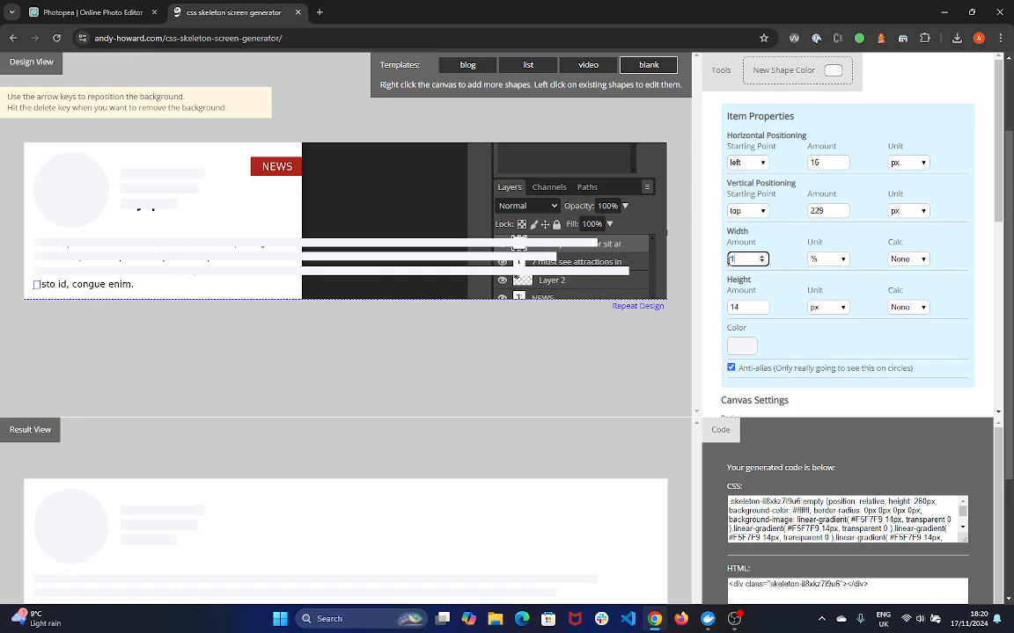
# Step: Subtract 800 px from the fourth paragraph rectangle's 100% width, trying 400 and 600 px first, and check the rendered result
pyautogui.click(907, 260)
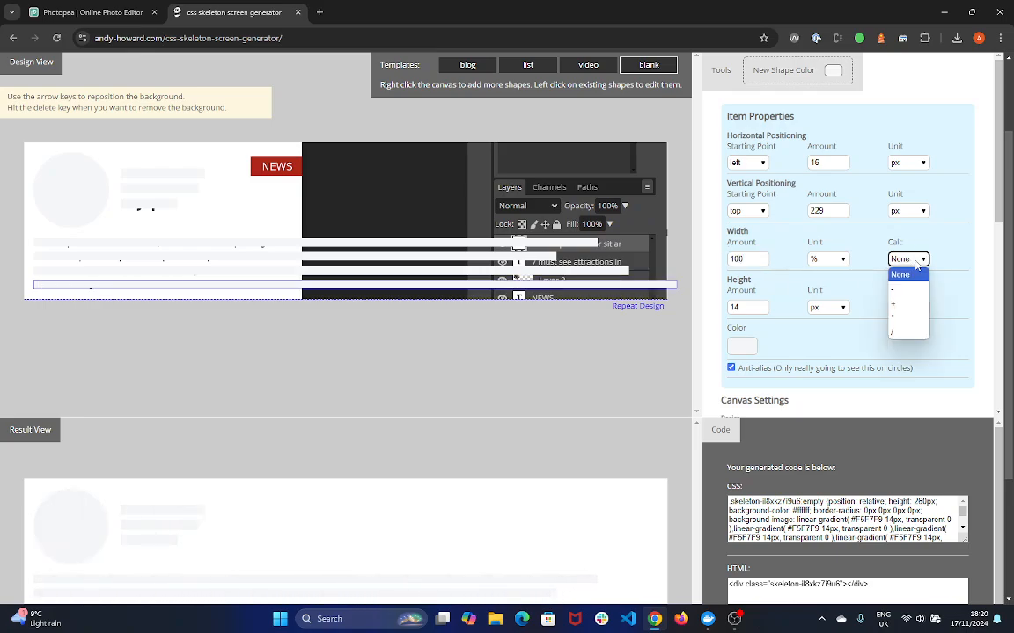
pyautogui.click(902, 287)
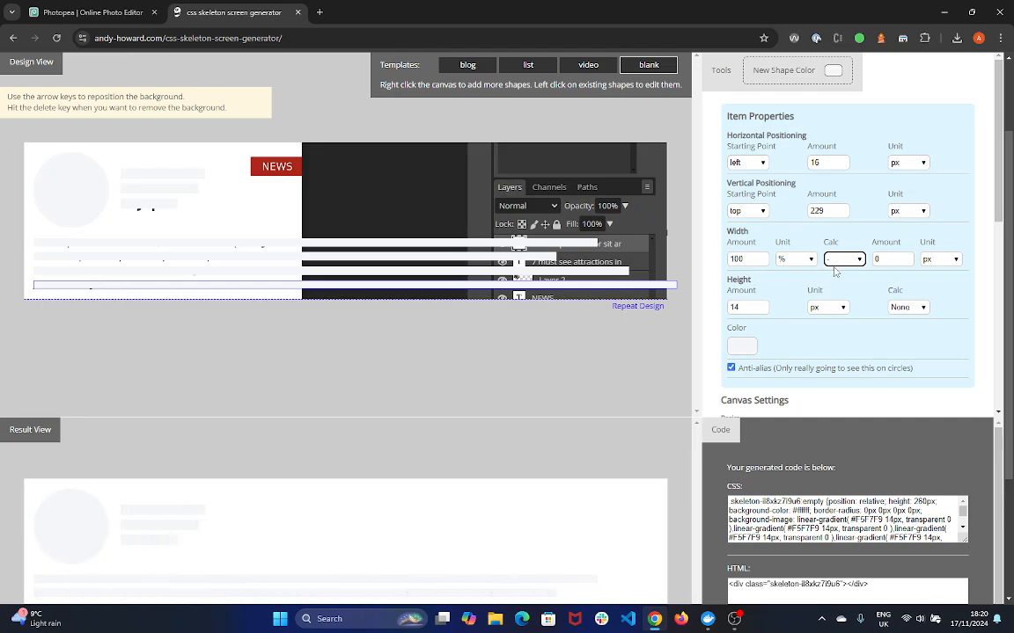
pyautogui.press('Tab')
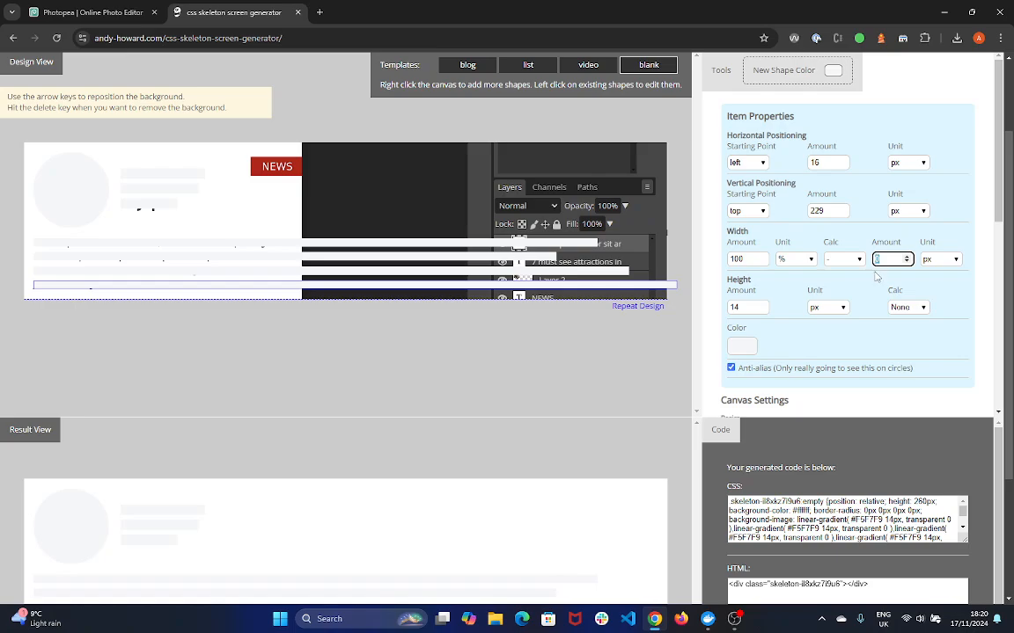
pyautogui.write('400')
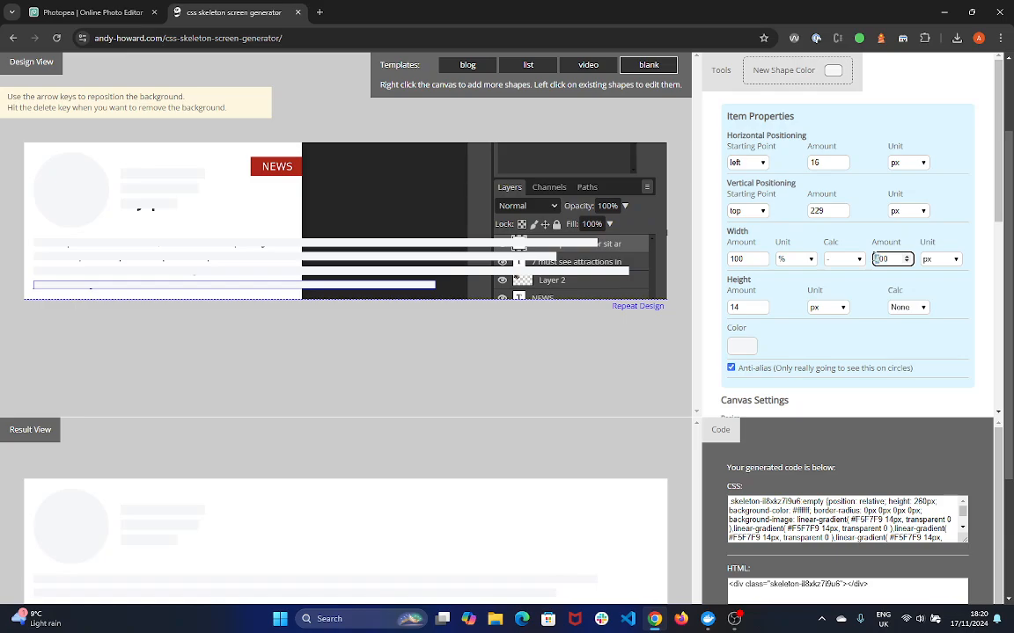
pyautogui.write('6')
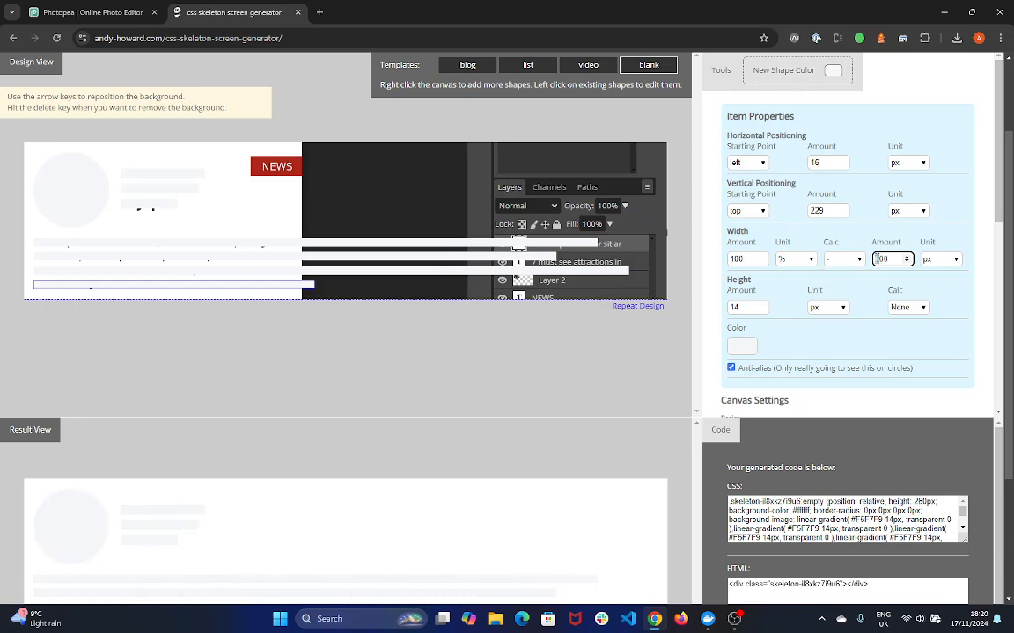
pyautogui.write('8')
pyautogui.scroll(-2, 384, 399)
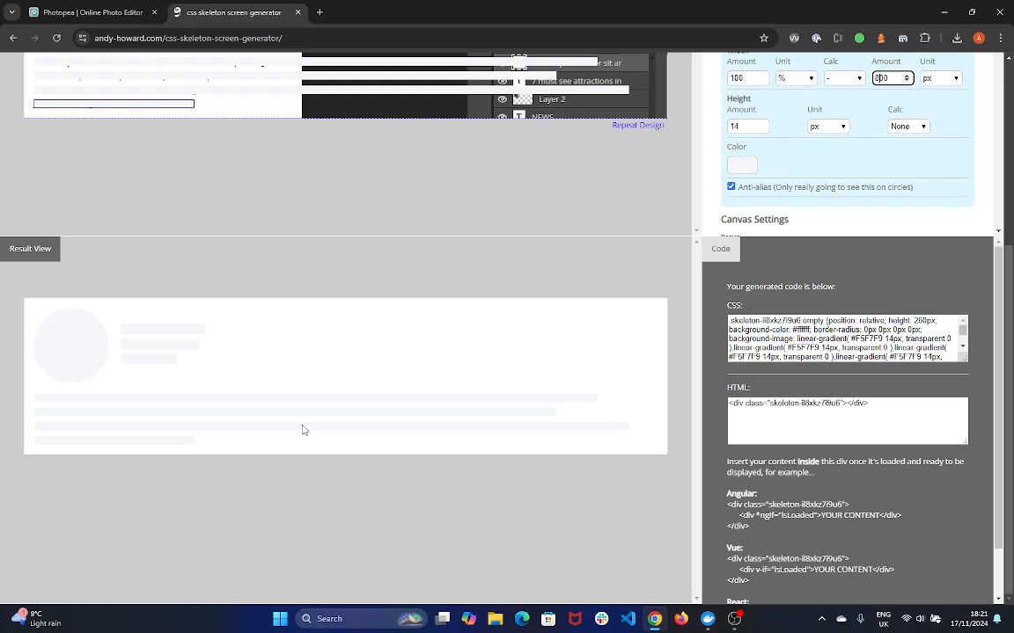
pyautogui.scroll(3, 343, 436)
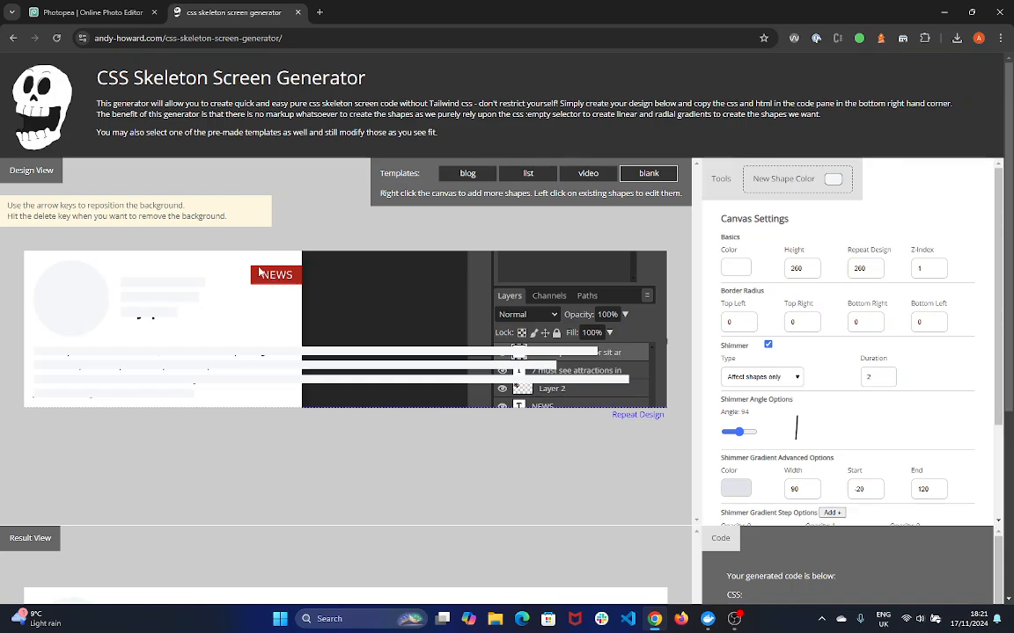
# Step: Add a rectangle over the NEWS label and position it 24 px from the top
pyautogui.rightClick(139, 271)
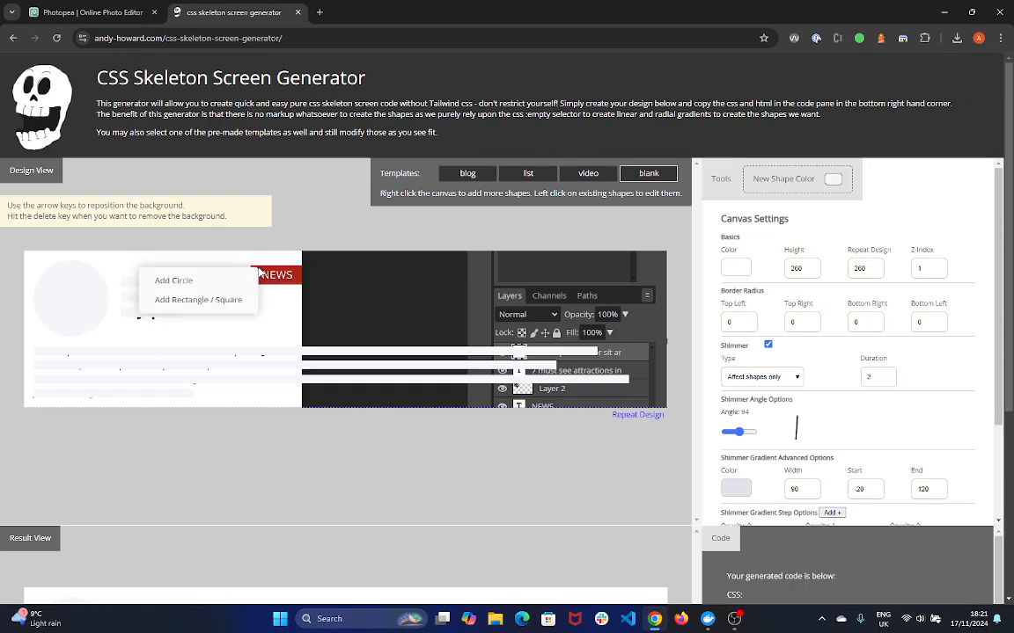
pyautogui.click(225, 304)
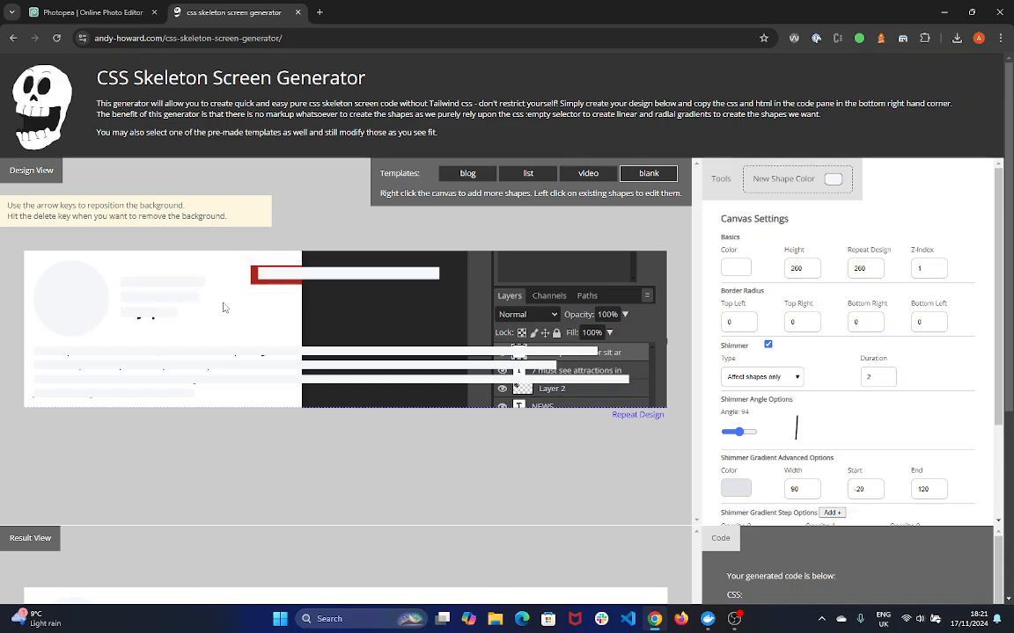
pyautogui.click(281, 276)
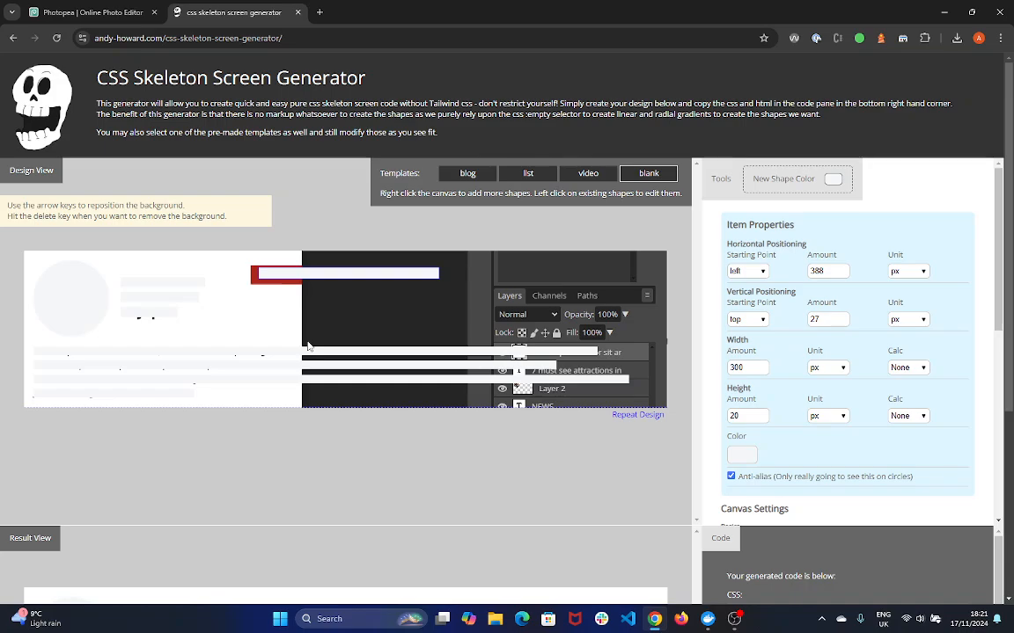
pyautogui.press('Up')
pyautogui.press('Up')
pyautogui.press('Up')
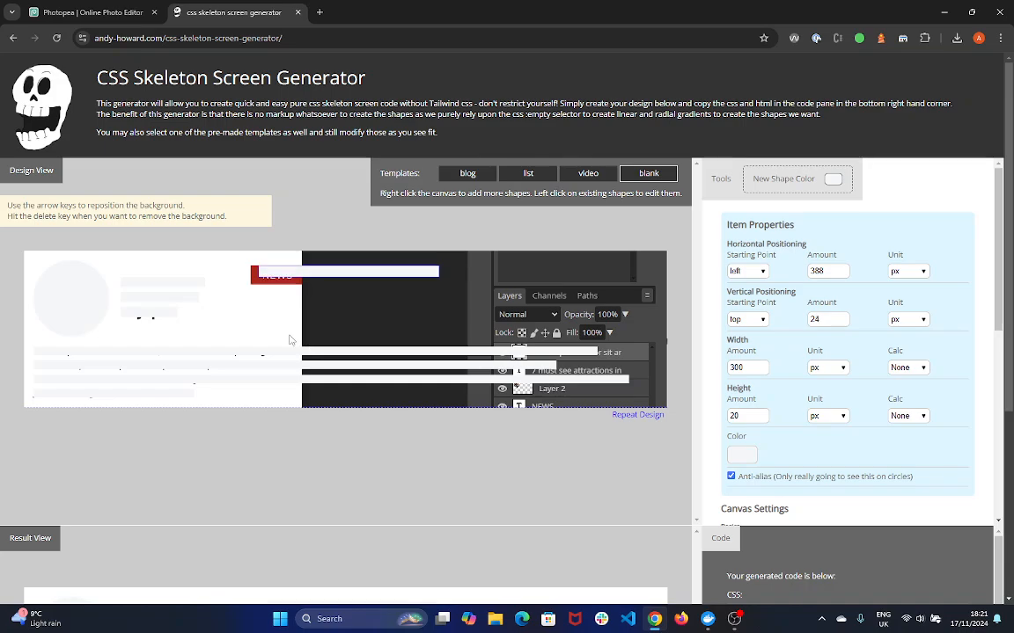
# Step: Set the height of the rectangle over the NEWS label to 32 px
pyautogui.click(263, 306)
pyautogui.click(298, 274)
pyautogui.doubleClick(763, 413)
pyautogui.doubleClick(763, 414)
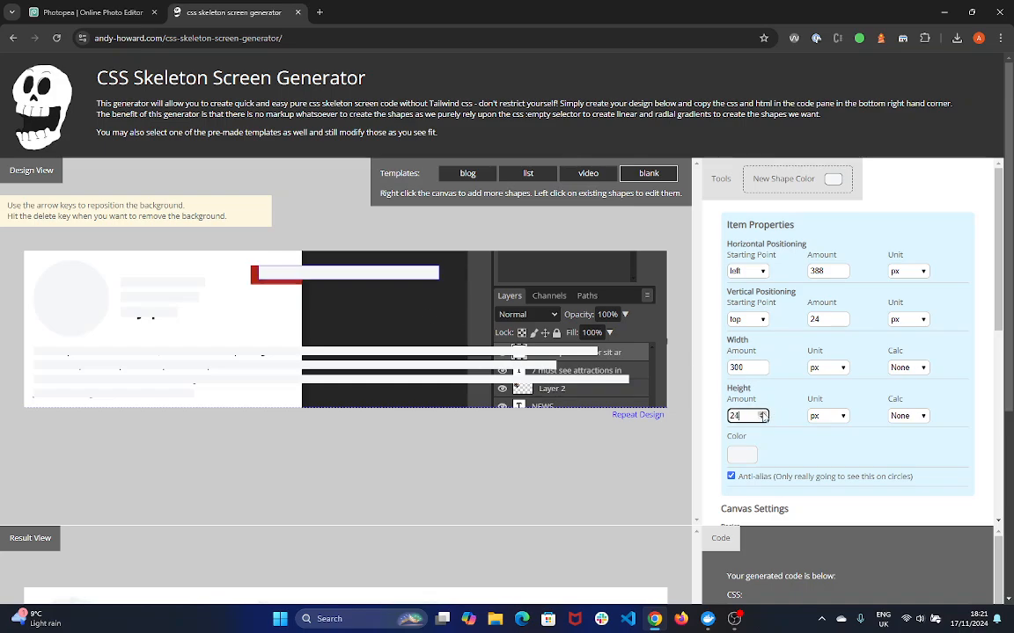
pyautogui.tripleClick(763, 414)
pyautogui.tripleClick(763, 413)
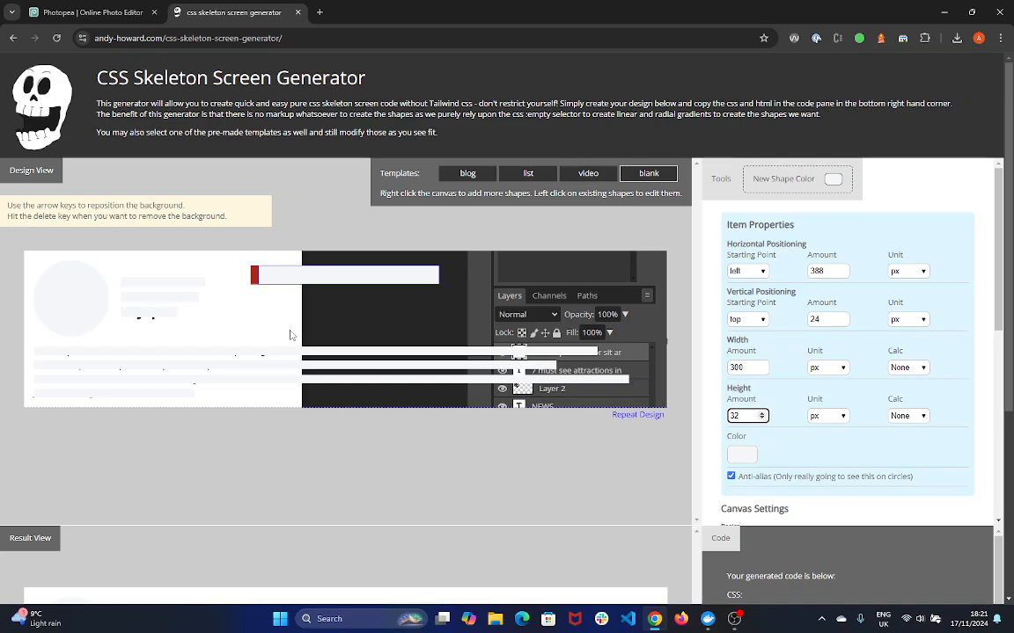
# Step: Nudge the NEWS rectangle left to 375 px so it lines up with the label's left edge
pyautogui.click(263, 302)
pyautogui.click(279, 275)
pyautogui.press('Left')
pyautogui.press('Left')
pyautogui.press('Left')
pyautogui.press('Left')
pyautogui.press('Left')
pyautogui.press('Left')
pyautogui.press('Left')
pyautogui.press('Left')
pyautogui.press('Left')
pyautogui.press('Left')
pyautogui.press('Left')
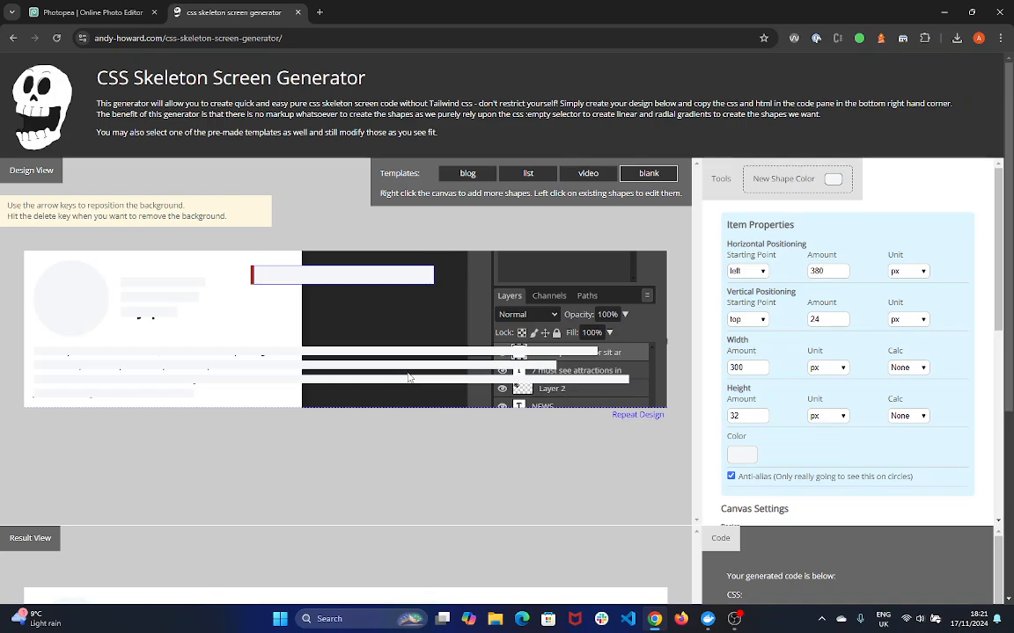
# Step: Set the NEWS rectangle's width to 85 px and check the rendered result
pyautogui.click(277, 306)
pyautogui.click(281, 275)
pyautogui.click(732, 367)
pyautogui.press('BackSpace')
pyautogui.write('1')
pyautogui.click(762, 370)
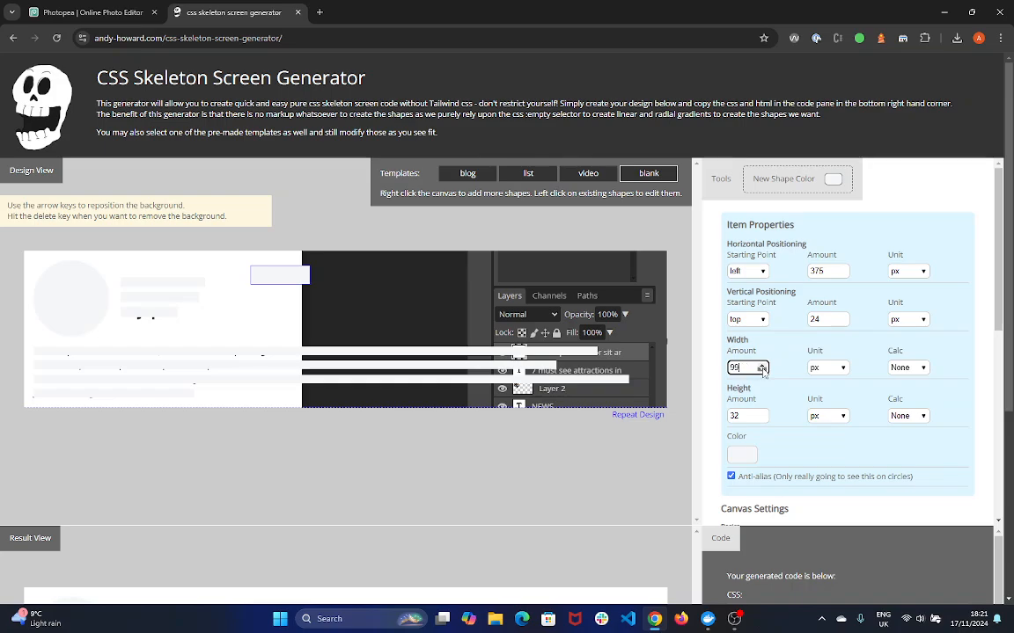
pyautogui.click(762, 370)
pyautogui.click(262, 314)
pyautogui.click(279, 275)
pyautogui.click(282, 286)
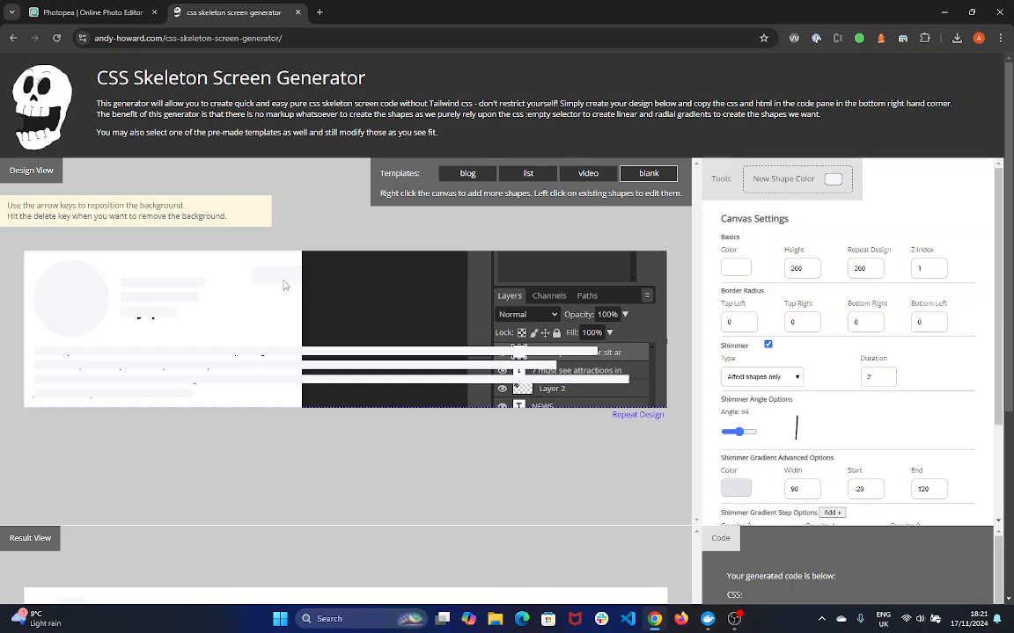
pyautogui.scroll(-3, 289, 333)
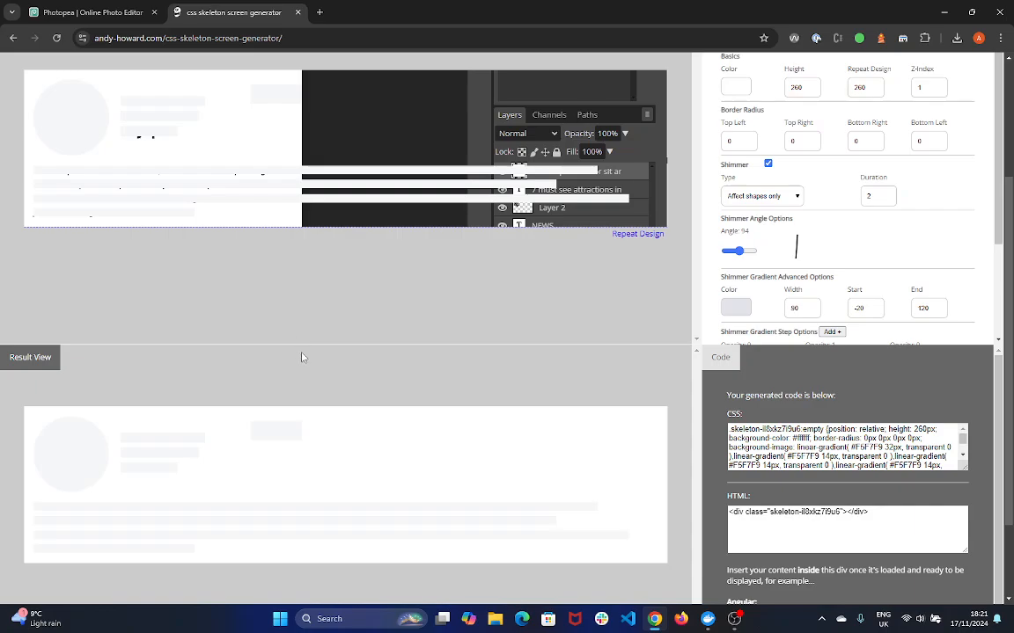
pyautogui.scroll(2, 301, 356)
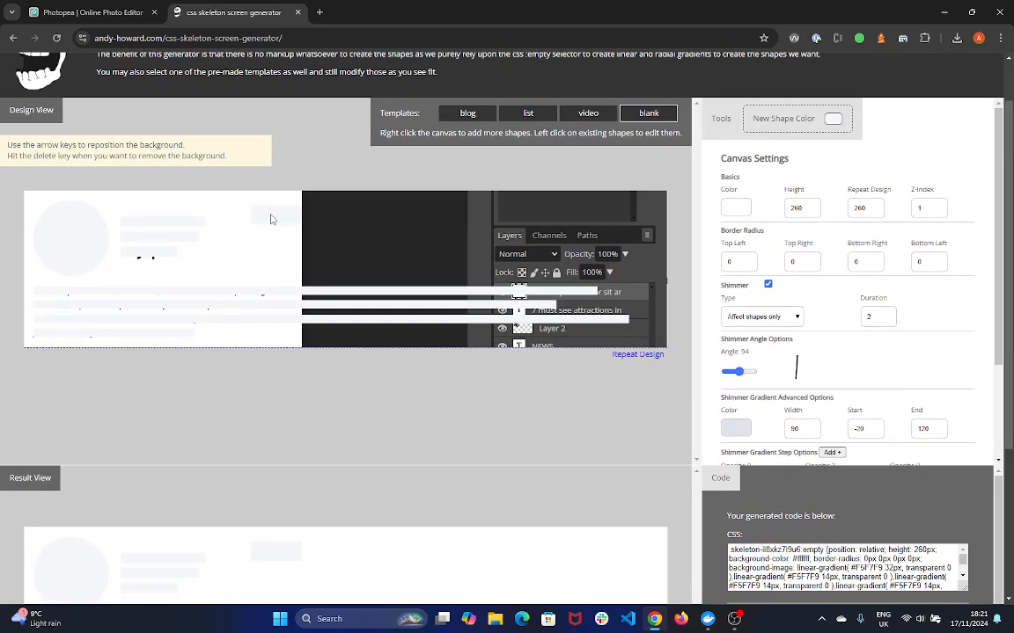
pyautogui.scroll(-3, 282, 221)
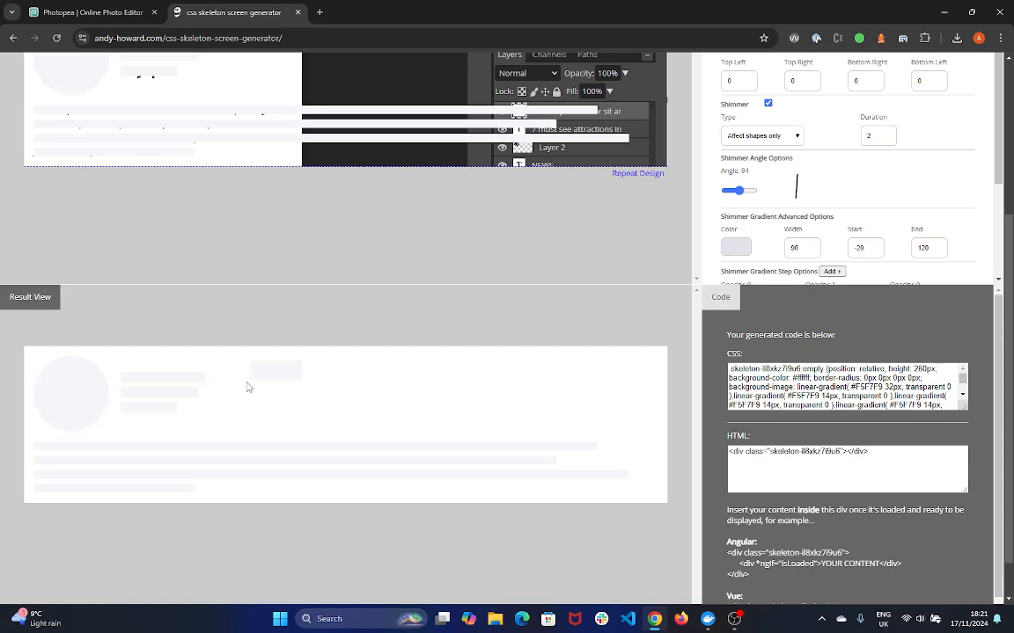
pyautogui.scroll(4, 357, 382)
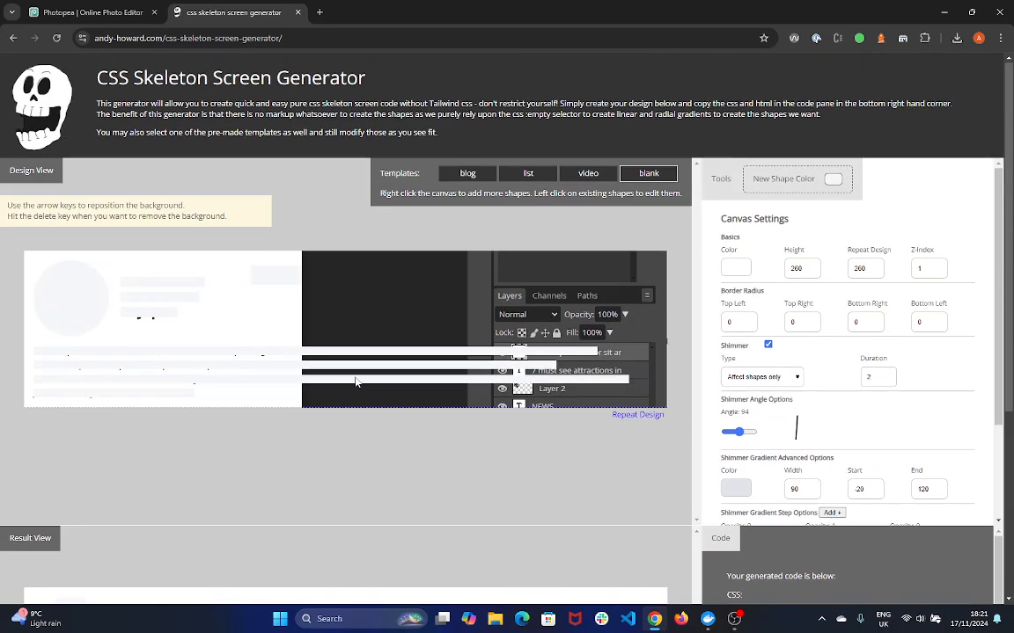
# Step: Anchor the NEWS rectangle's horizontal position to the right with a 0 px offset and check the rendered result
pyautogui.click(275, 284)
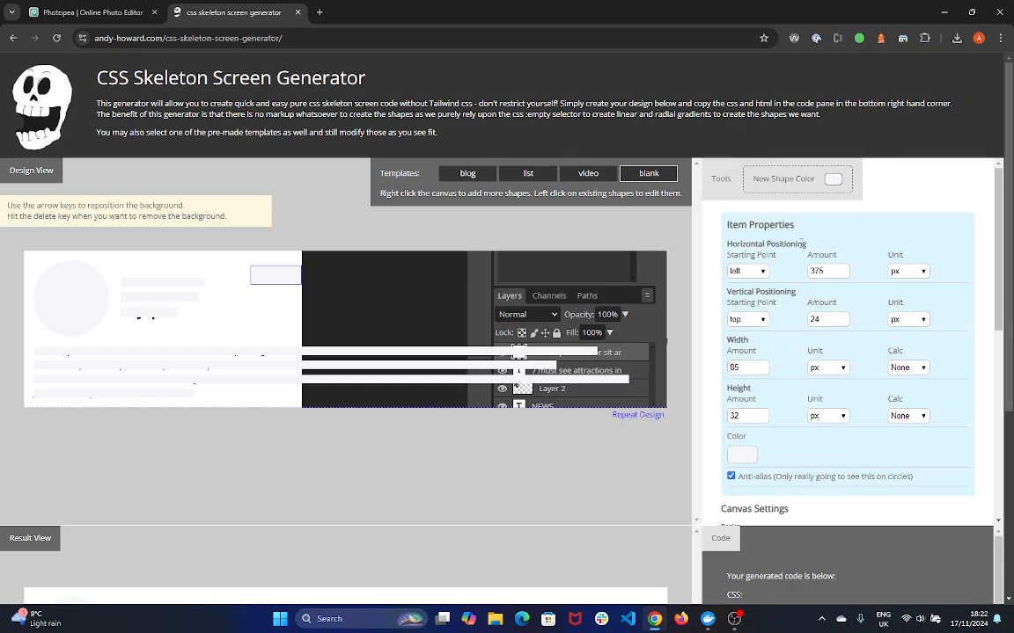
pyautogui.click(762, 273)
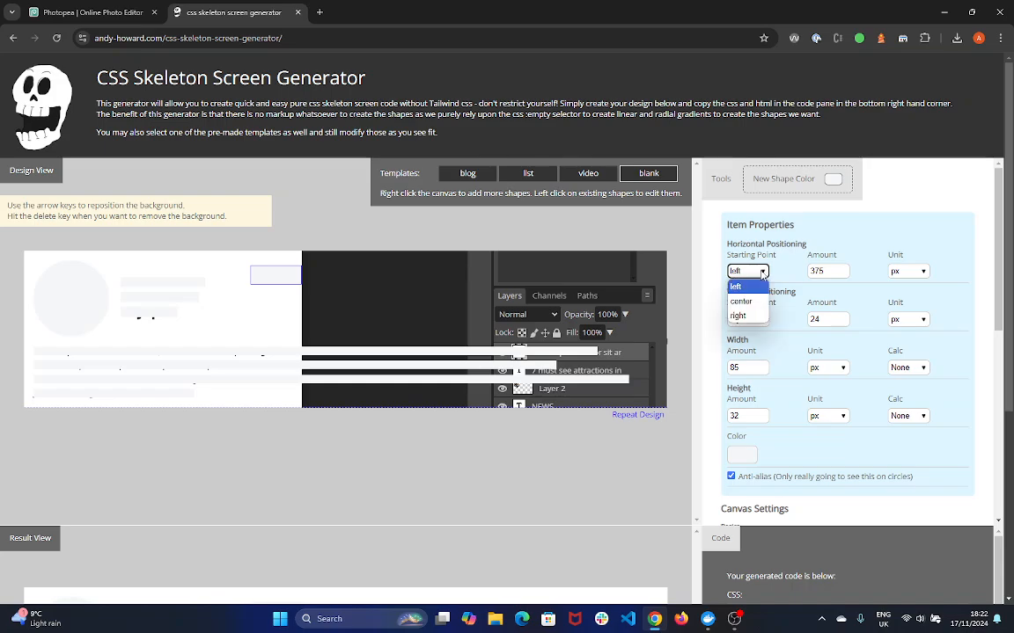
pyautogui.click(754, 316)
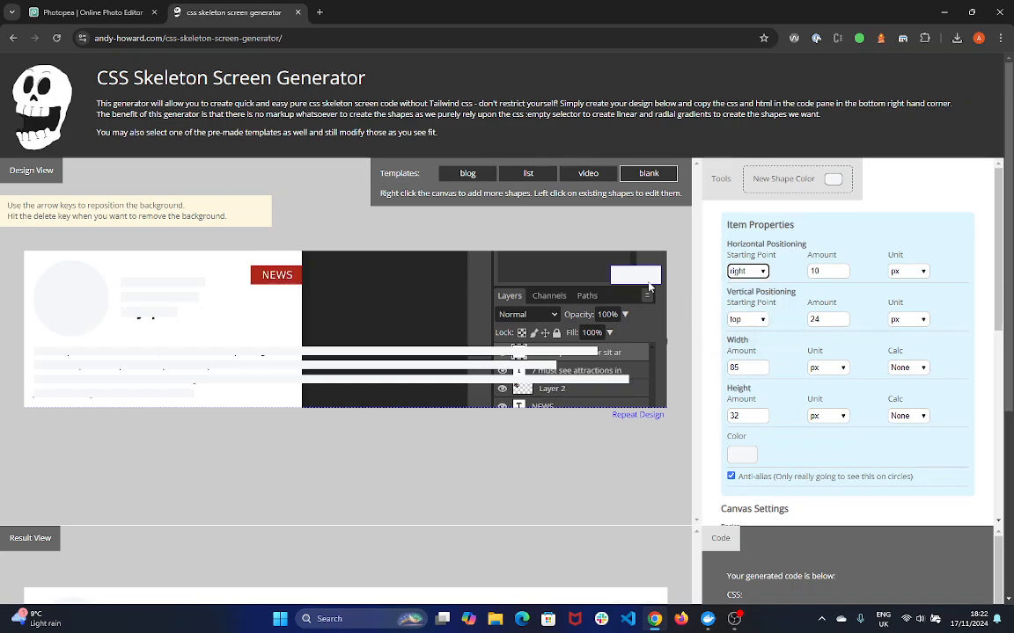
pyautogui.click(816, 271)
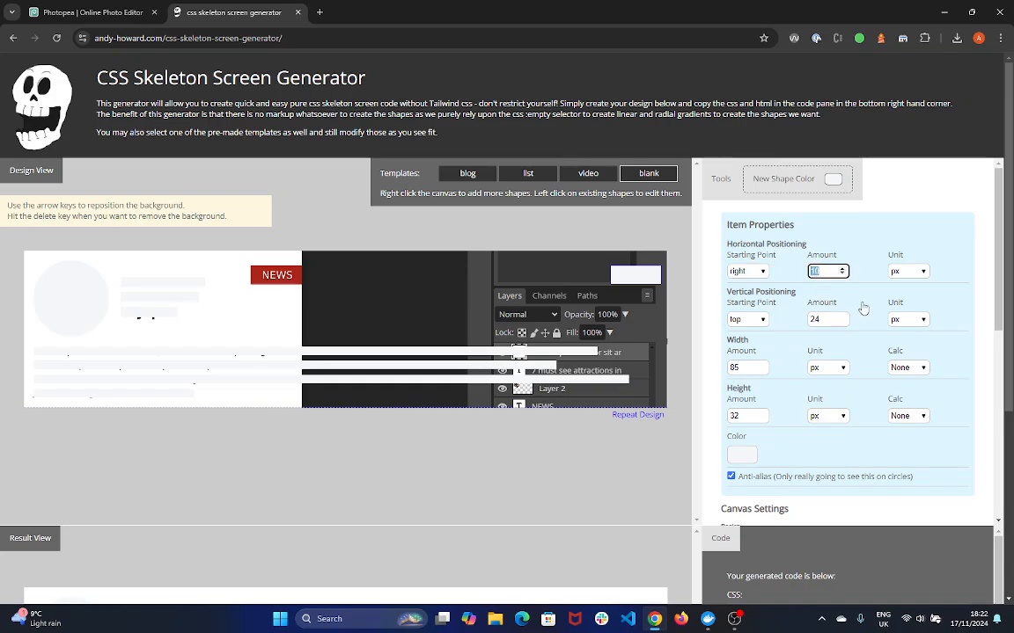
pyautogui.write('0')
pyautogui.scroll(-4, 691, 282)
pyautogui.scroll(-2, 677, 306)
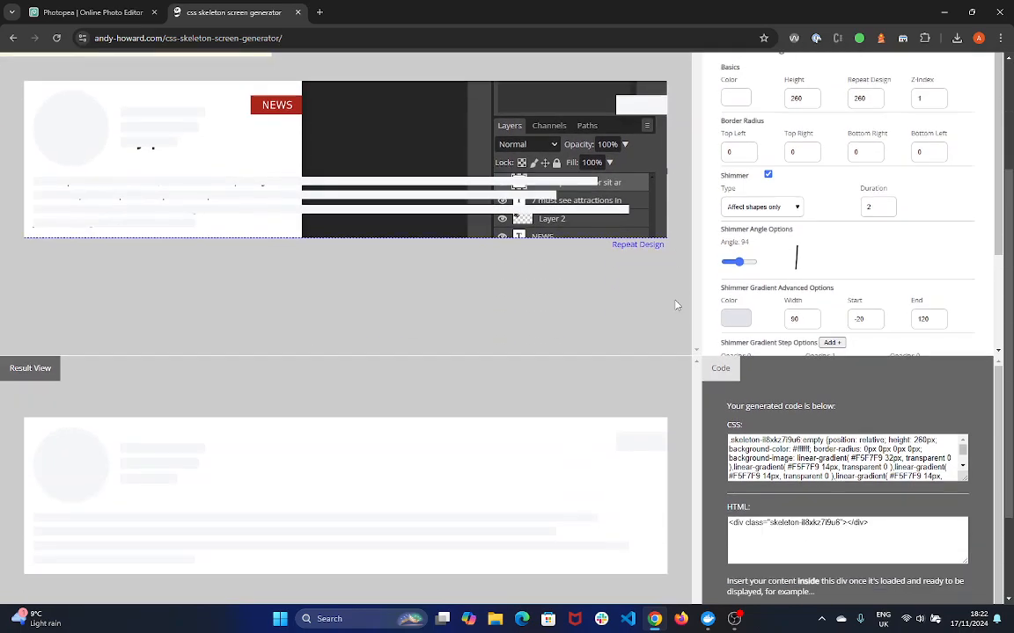
pyautogui.scroll(-1, 677, 305)
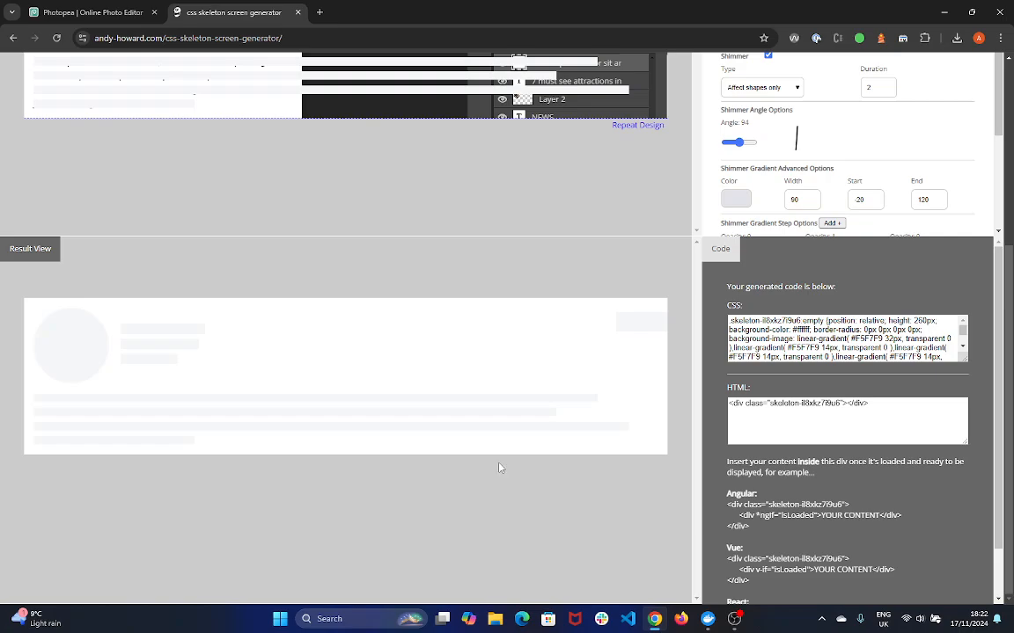
# Step: Enlarge the generated CSS box and review the CSS, the HTML div and the framework usage examples
pyautogui.moveTo(966, 360); pyautogui.dragTo(967, 467)
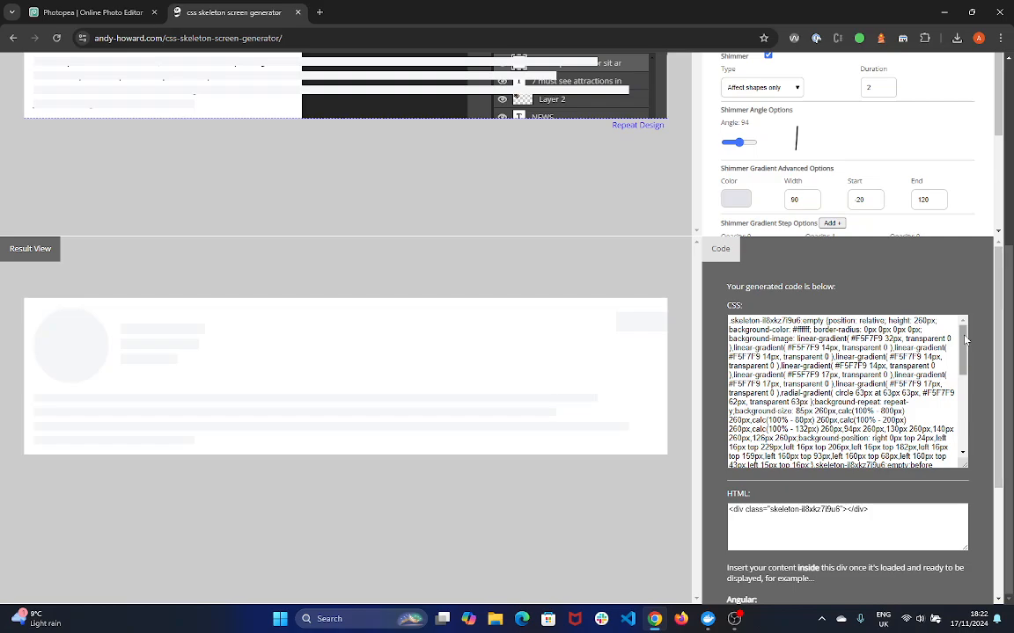
pyautogui.moveTo(965, 340)
pyautogui.mouseDown()
pyautogui.moveTo(968, 433)
pyautogui.moveTo(967, 323)
pyautogui.mouseUp()
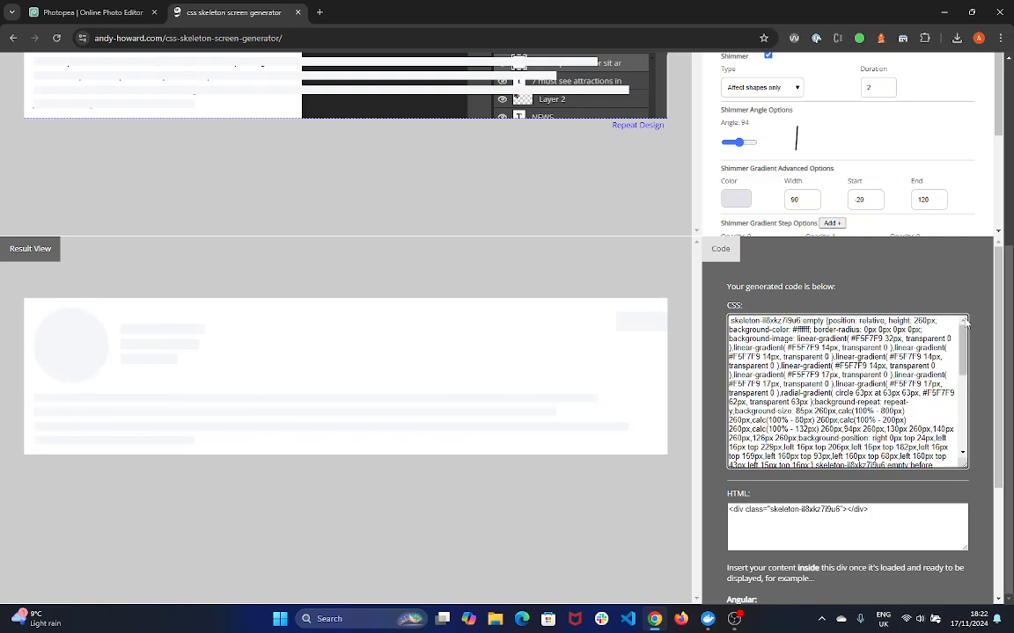
pyautogui.scroll(-2, 864, 373)
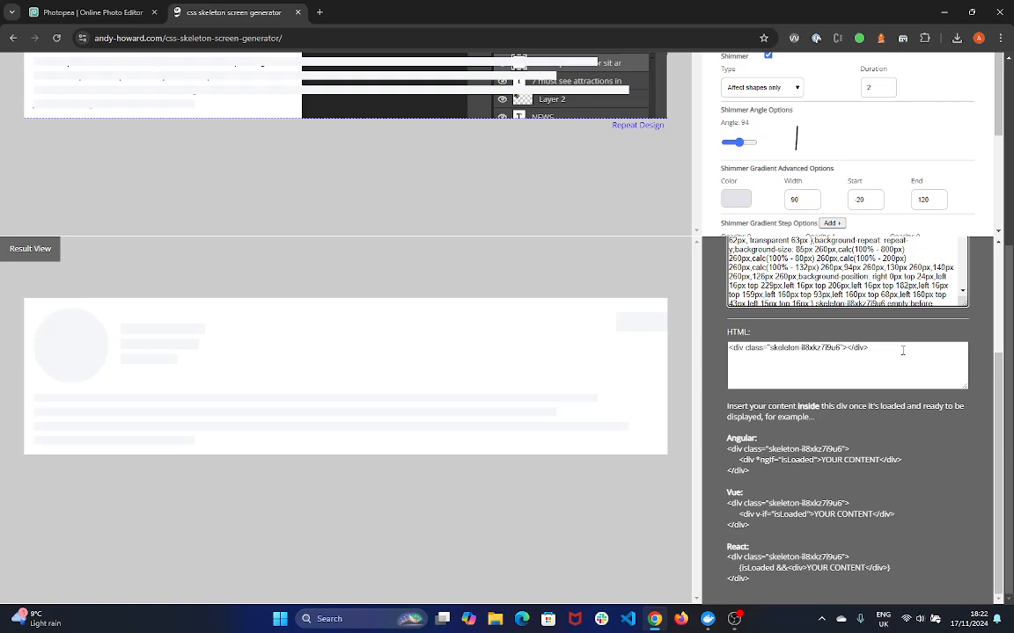
pyautogui.moveTo(901, 351); pyautogui.dragTo(728, 350)
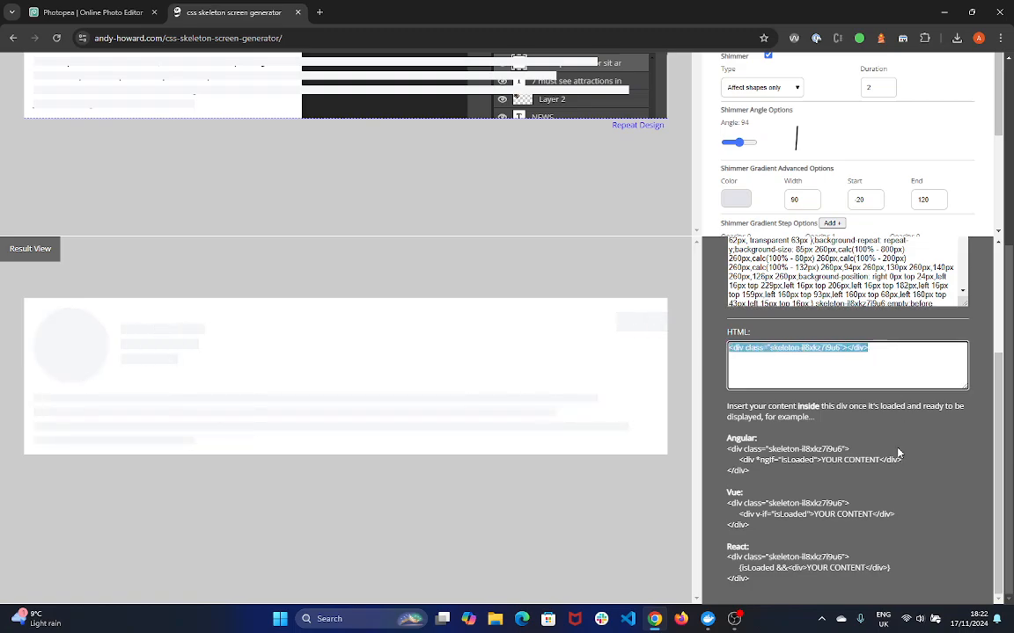
pyautogui.click(923, 437)
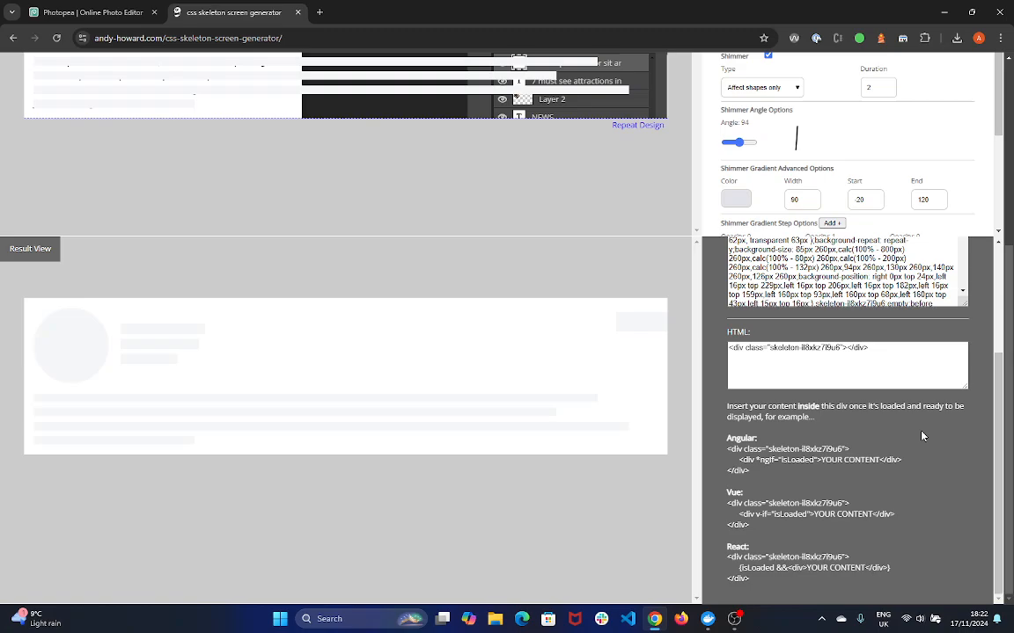